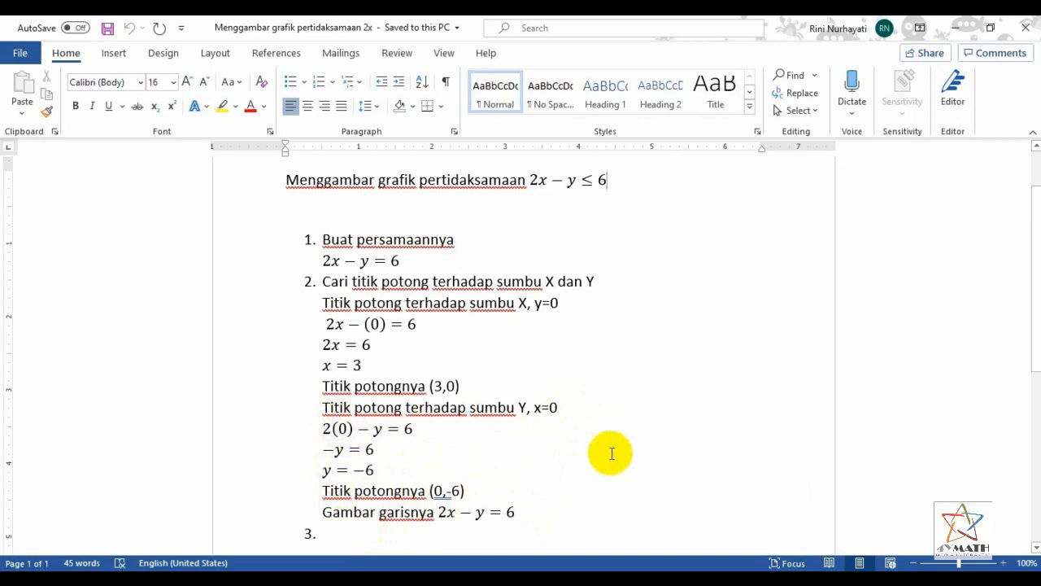
# Minimize the Word document with the worked solution and launch GeoGebra Classic from the desktop
pyautogui.scroll(-1, 610, 453)
pyautogui.scroll(-2, 611, 453)
pyautogui.click(458, 410)
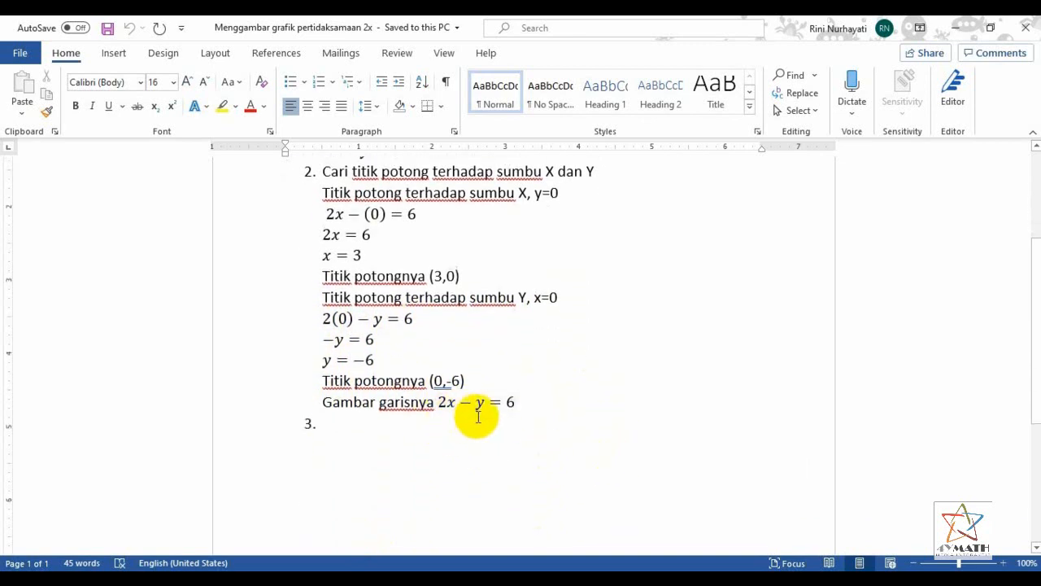
pyautogui.click(955, 30)
pyautogui.click(84, 522)
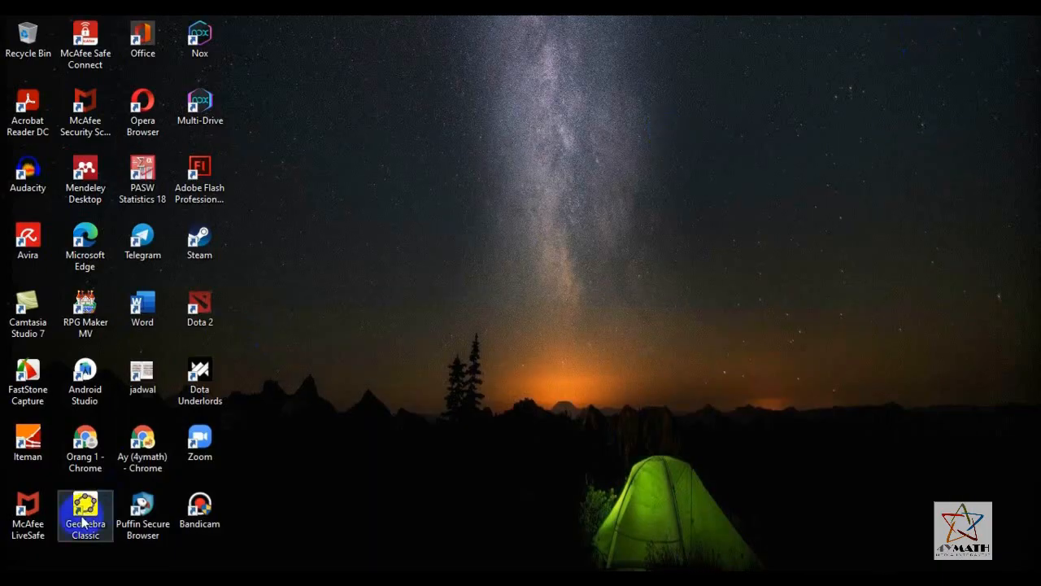
pyautogui.doubleClick(79, 523)
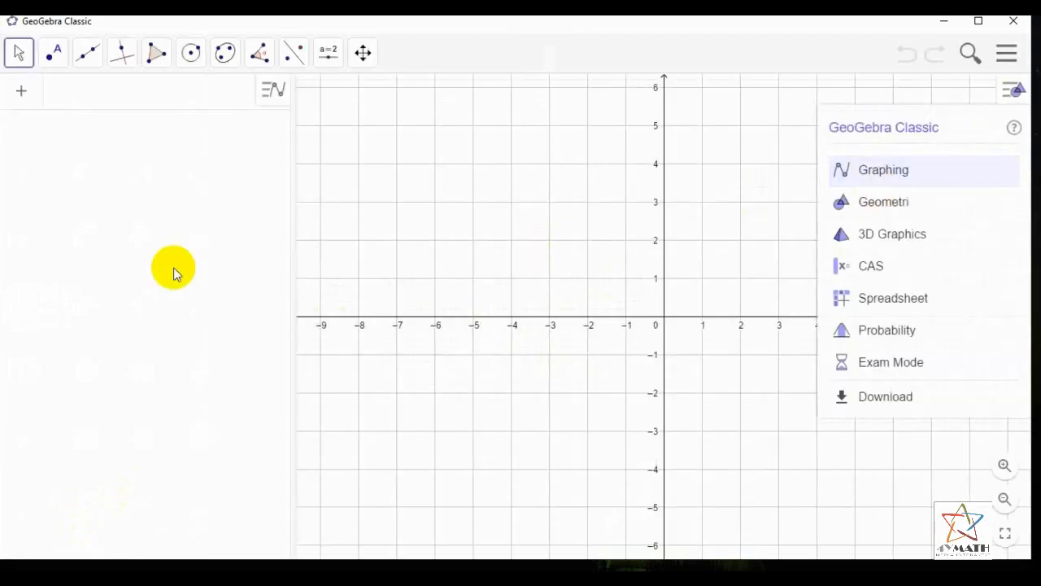
# Dismiss the perspective chooser and format the graph's axes as bold lines with arrows at both ends
pyautogui.click(1013, 90)
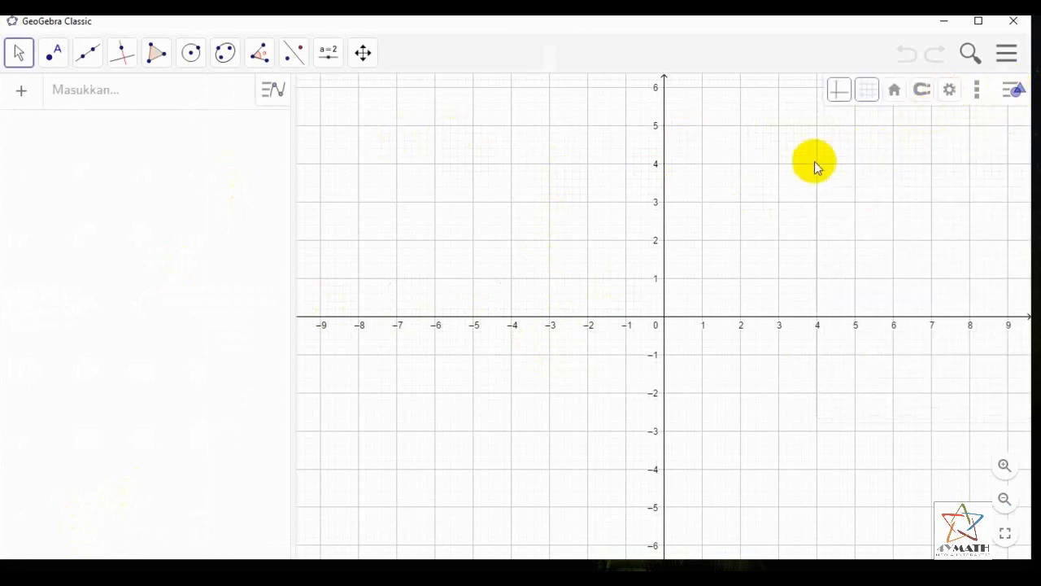
pyautogui.moveTo(745, 182); pyautogui.dragTo(658, 245)
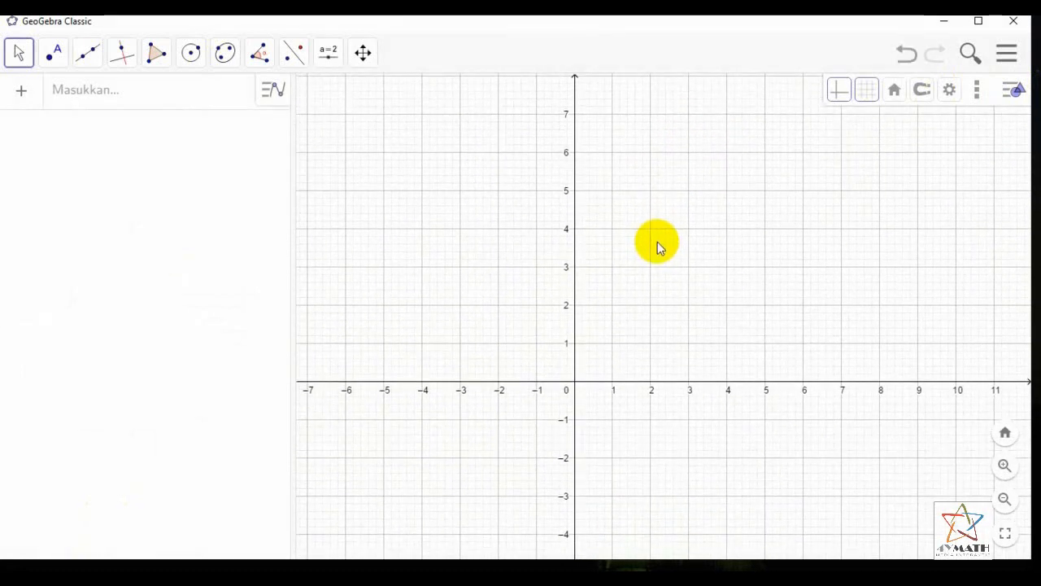
pyautogui.click(948, 95)
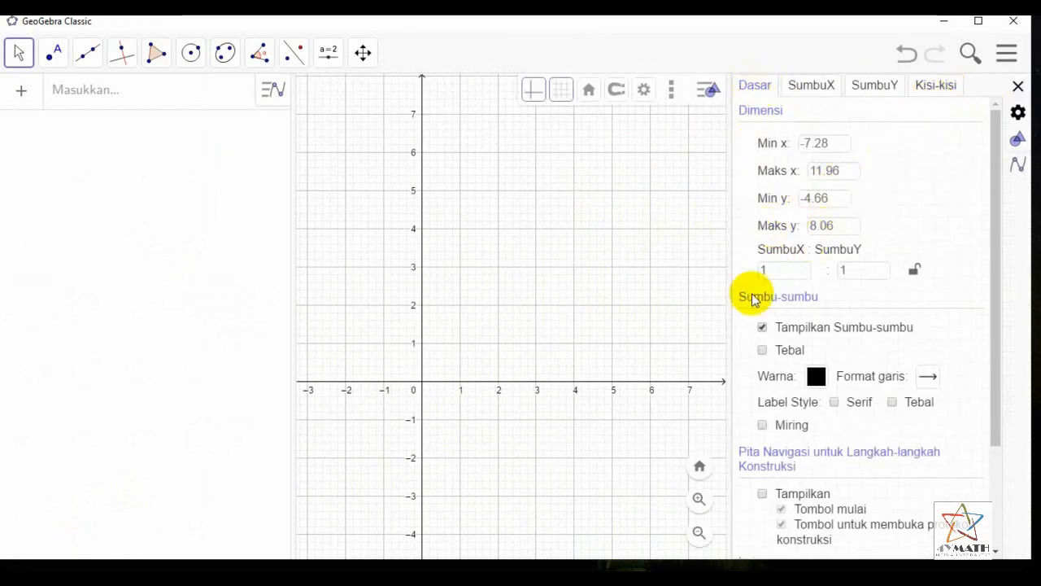
pyautogui.click(764, 352)
pyautogui.click(928, 379)
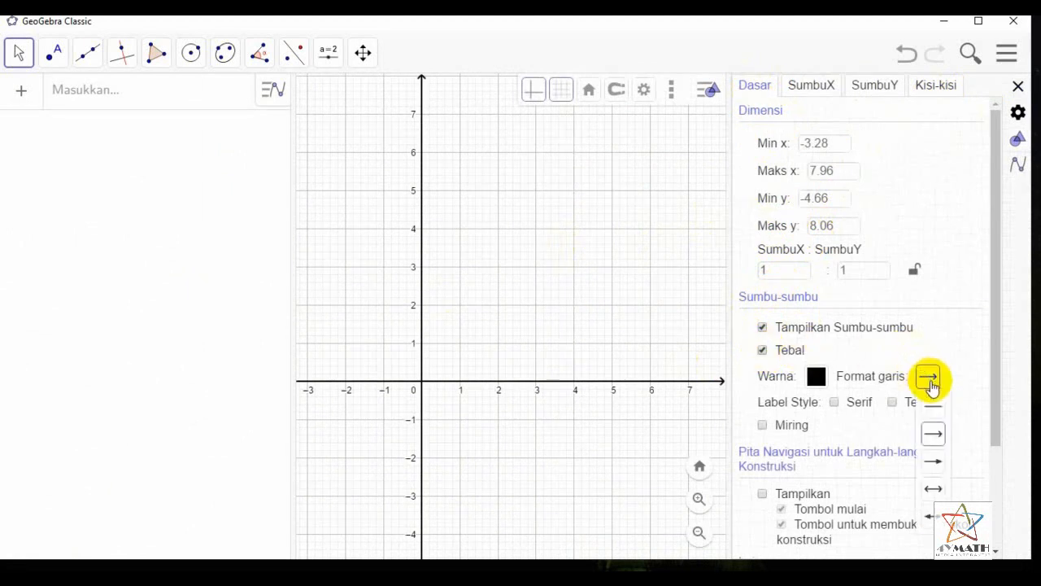
pyautogui.click(933, 490)
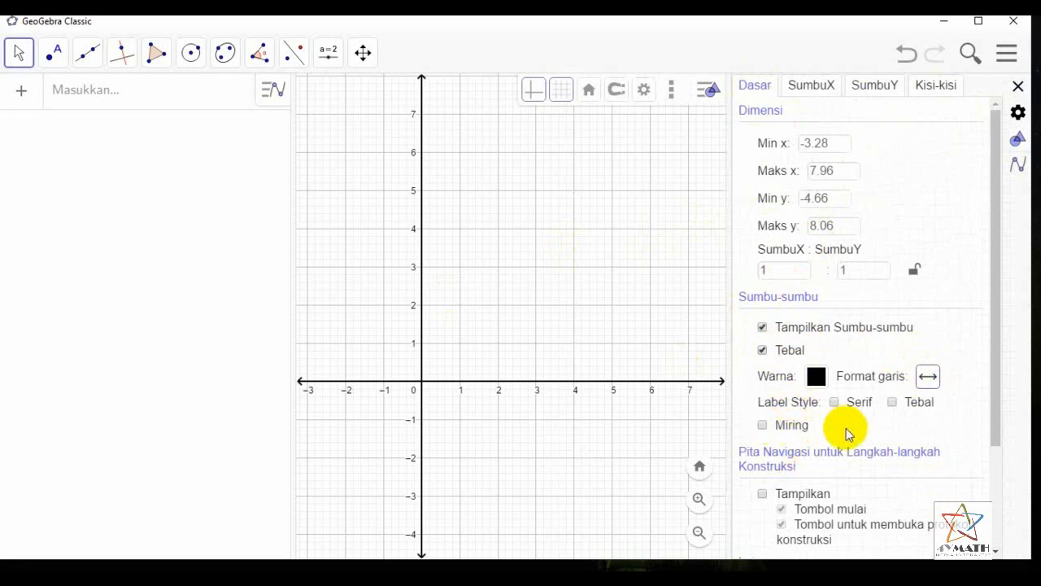
# Label the x-axis χ and the y-axis γ in the axis settings
pyautogui.click(816, 88)
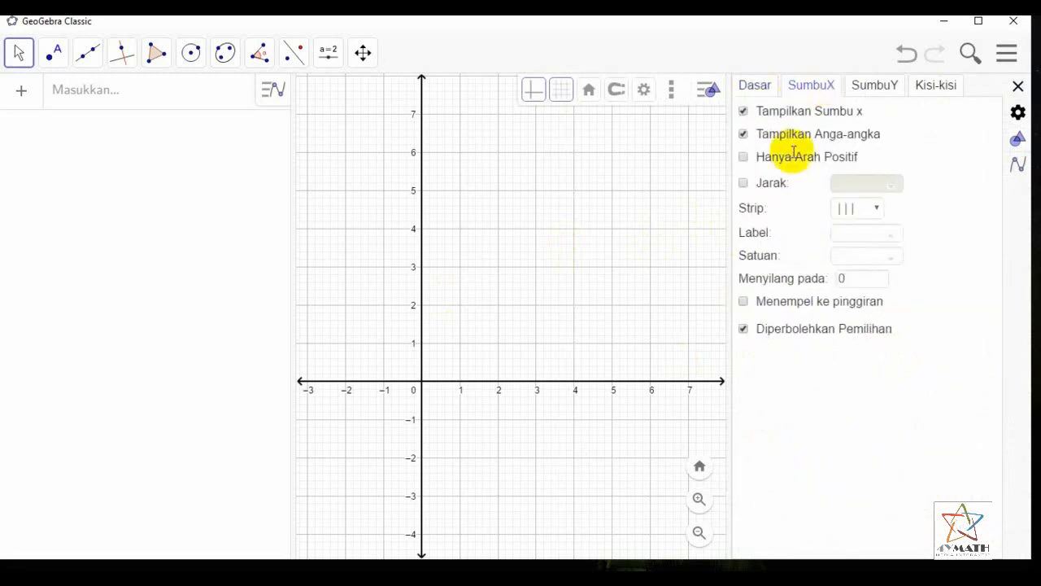
pyautogui.click(893, 239)
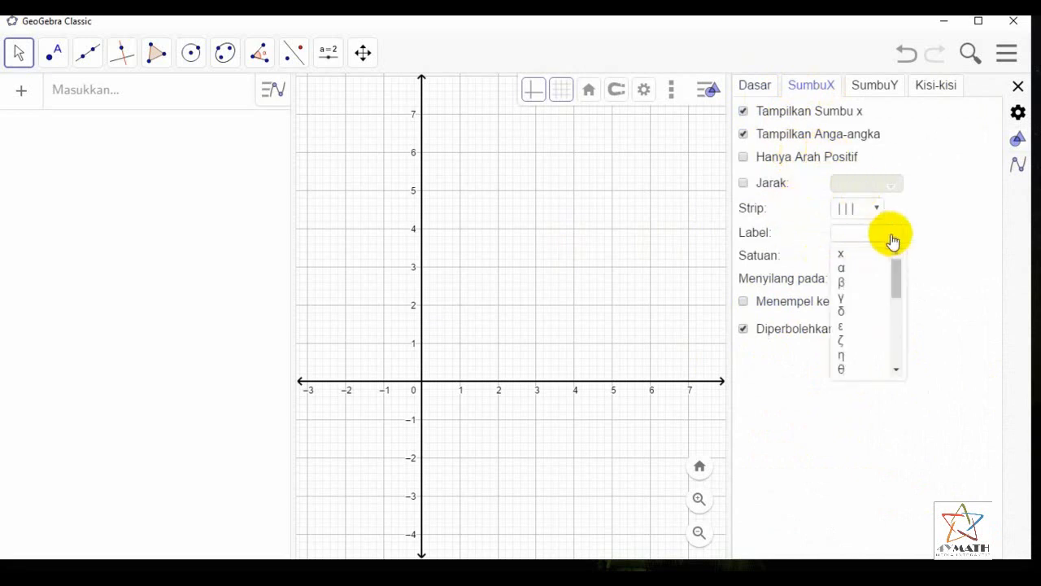
pyautogui.scroll(-3, 869, 308)
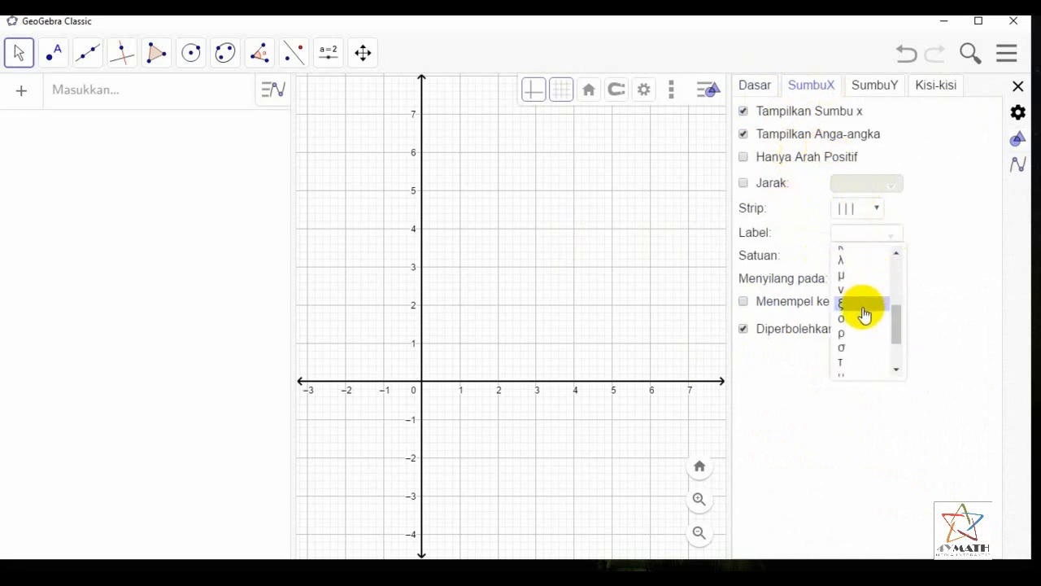
pyautogui.scroll(-2, 860, 337)
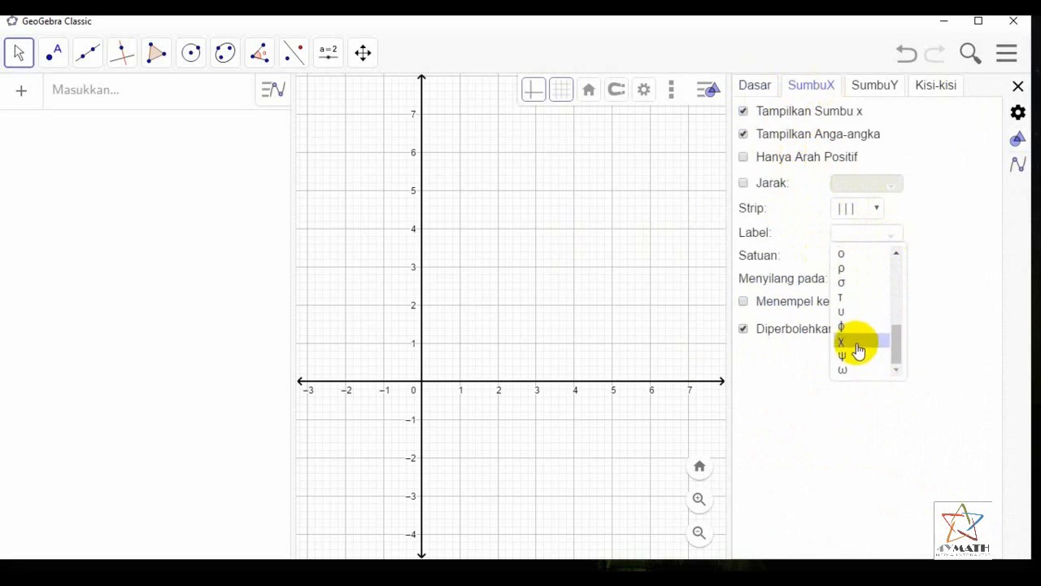
pyautogui.click(859, 341)
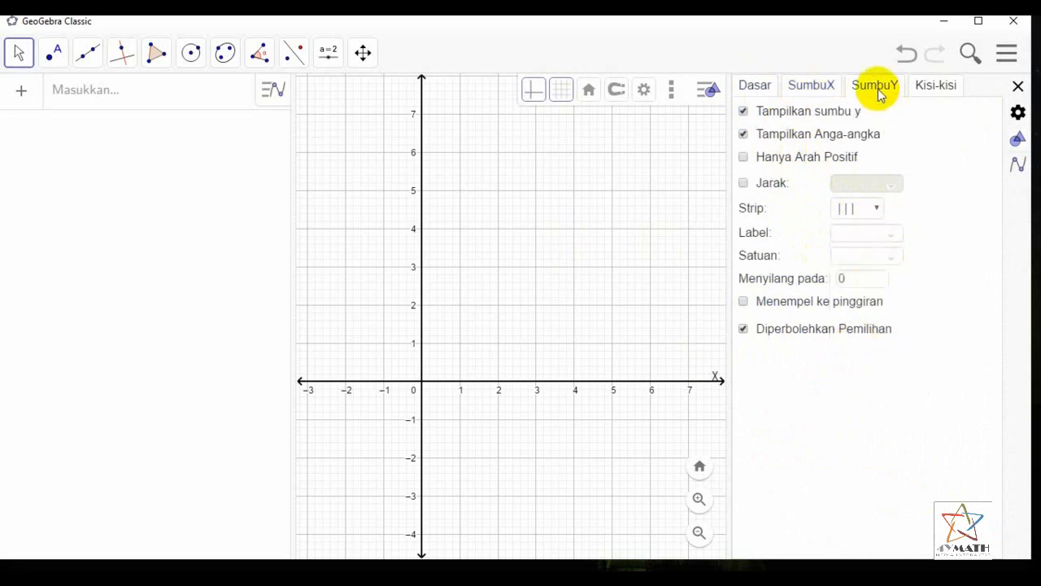
pyautogui.click(893, 239)
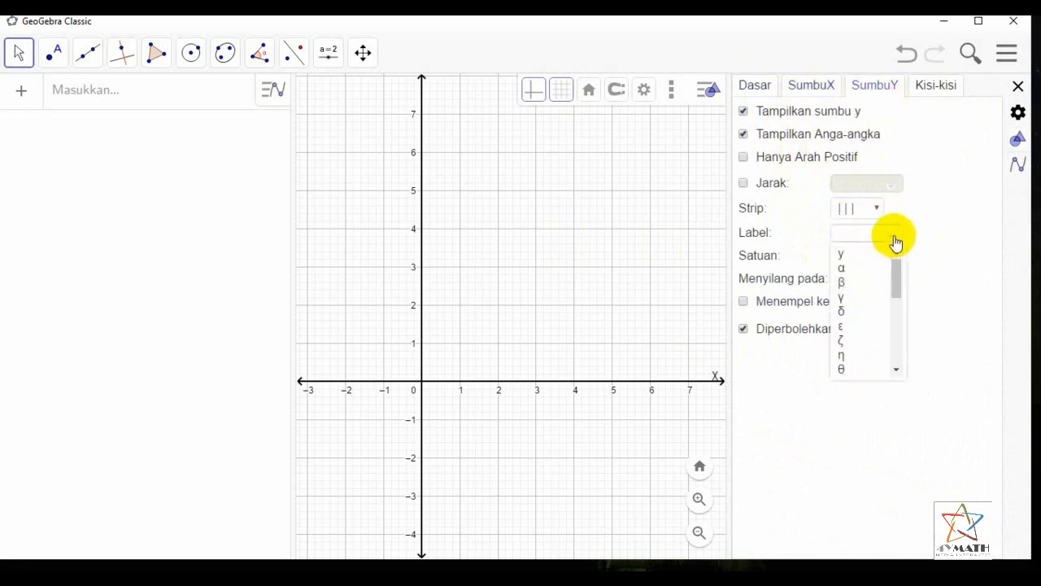
pyautogui.click(867, 301)
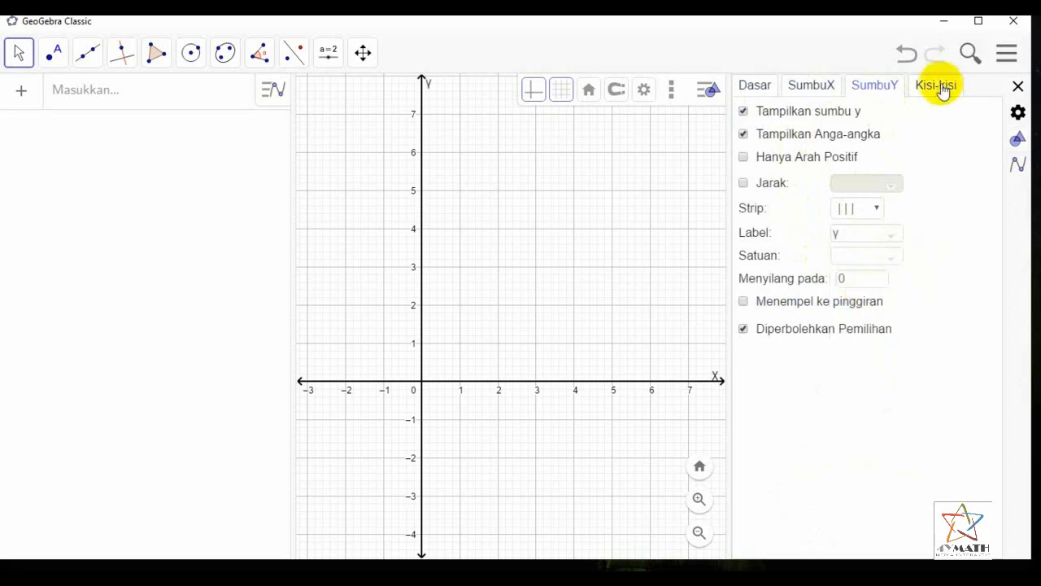
# Set the grid type to Major Gridlines with a dotted line style and close the graphics settings
pyautogui.click(934, 90)
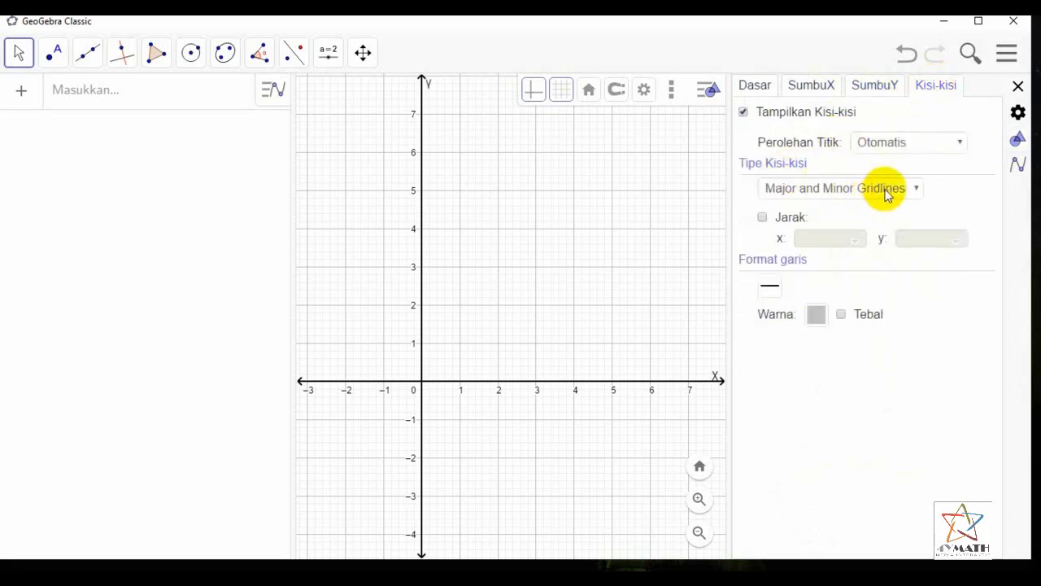
pyautogui.click(887, 192)
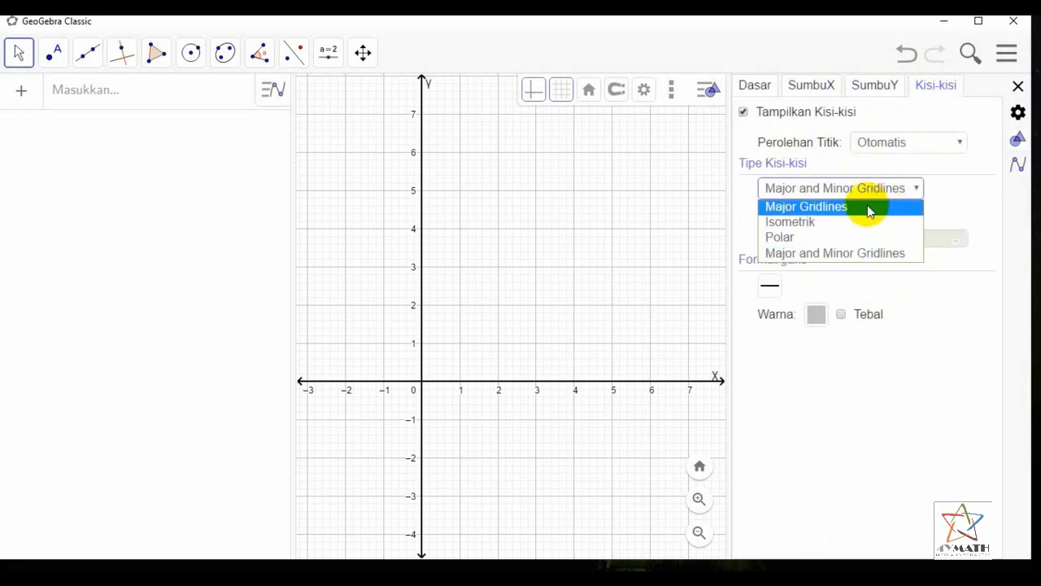
pyautogui.click(868, 210)
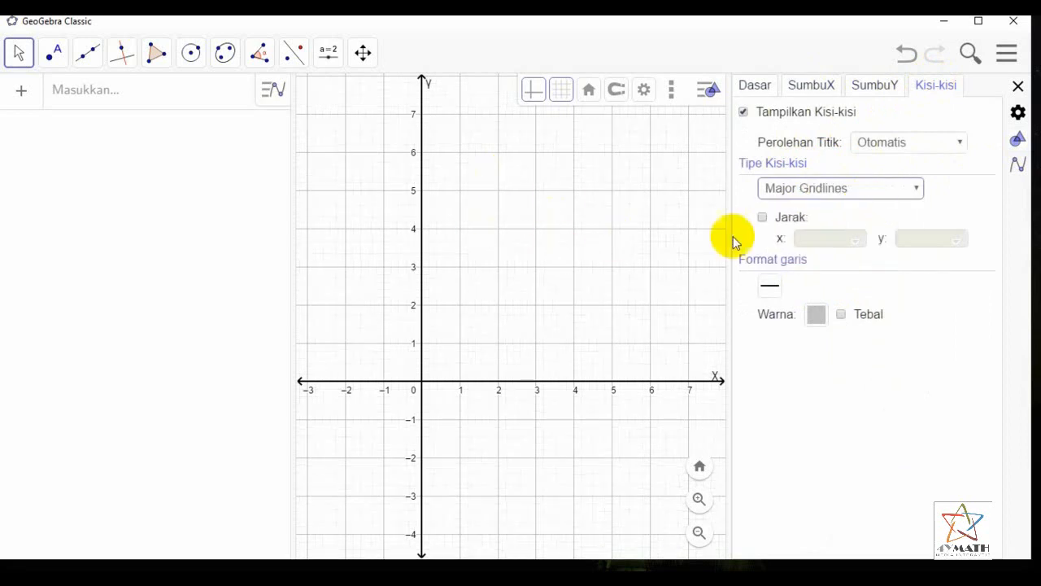
pyautogui.click(776, 286)
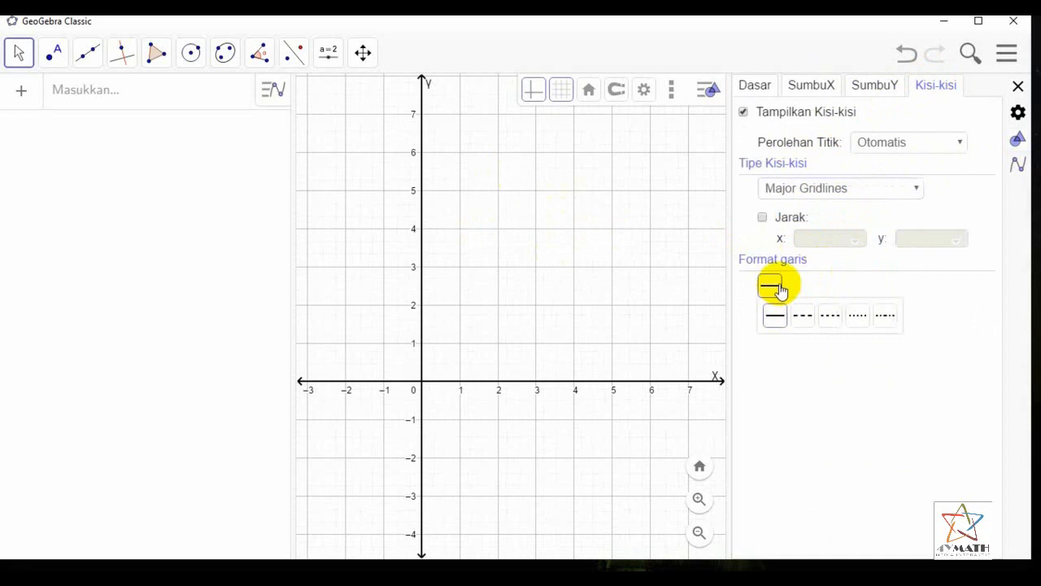
pyautogui.click(860, 317)
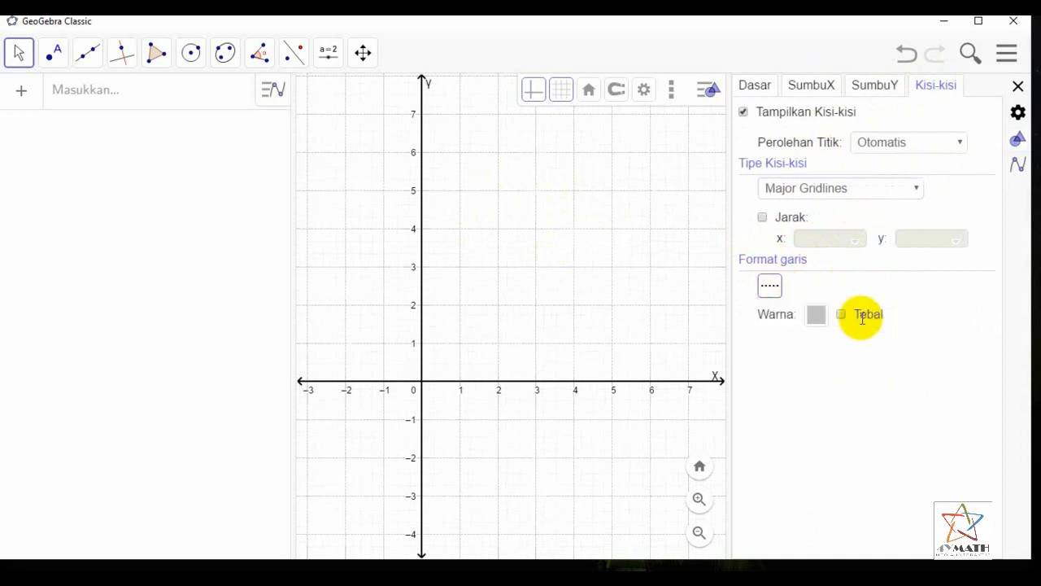
pyautogui.click(1018, 86)
pyautogui.moveTo(727, 251); pyautogui.dragTo(764, 253)
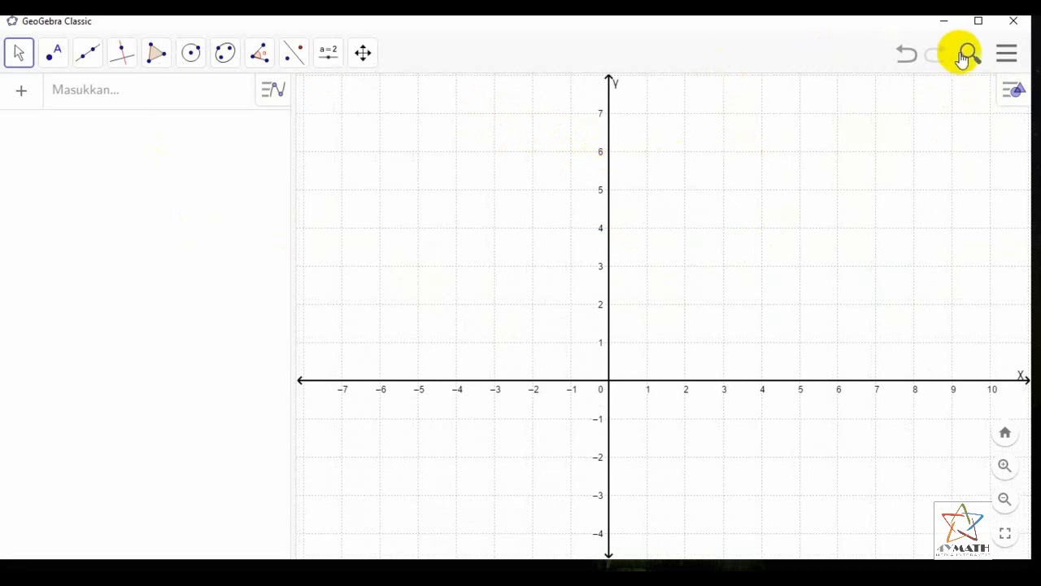
# Review the global settings and the list of available interface languages, leaving Indonesian selected
pyautogui.click(1010, 57)
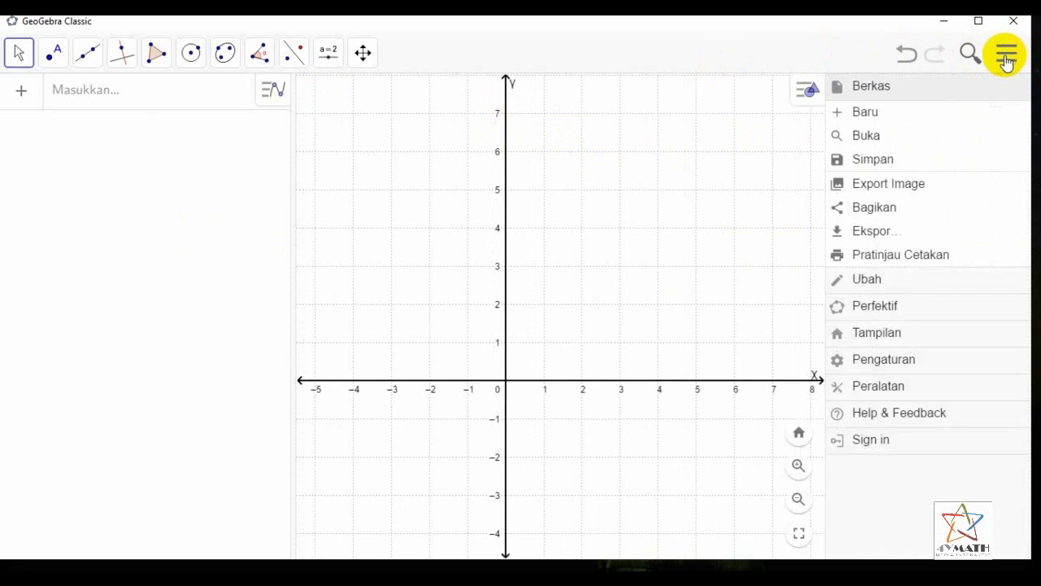
pyautogui.click(868, 362)
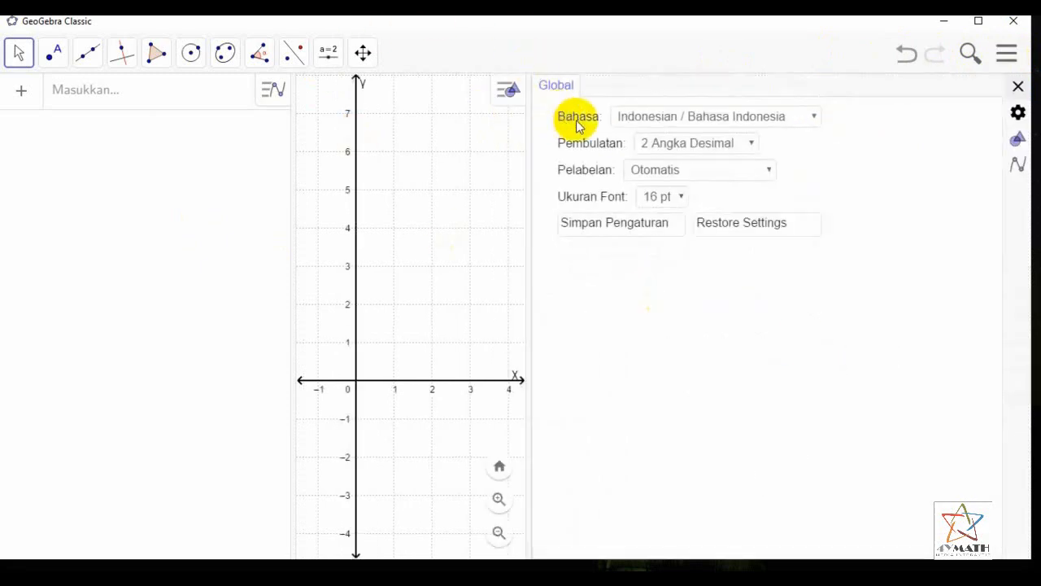
pyautogui.click(734, 122)
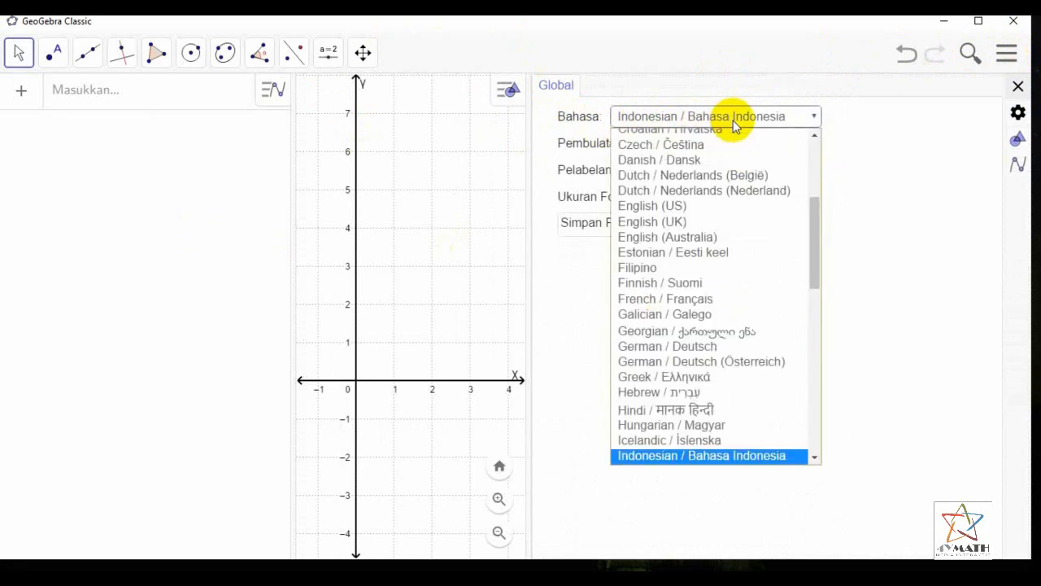
pyautogui.click(734, 122)
pyautogui.click(1017, 87)
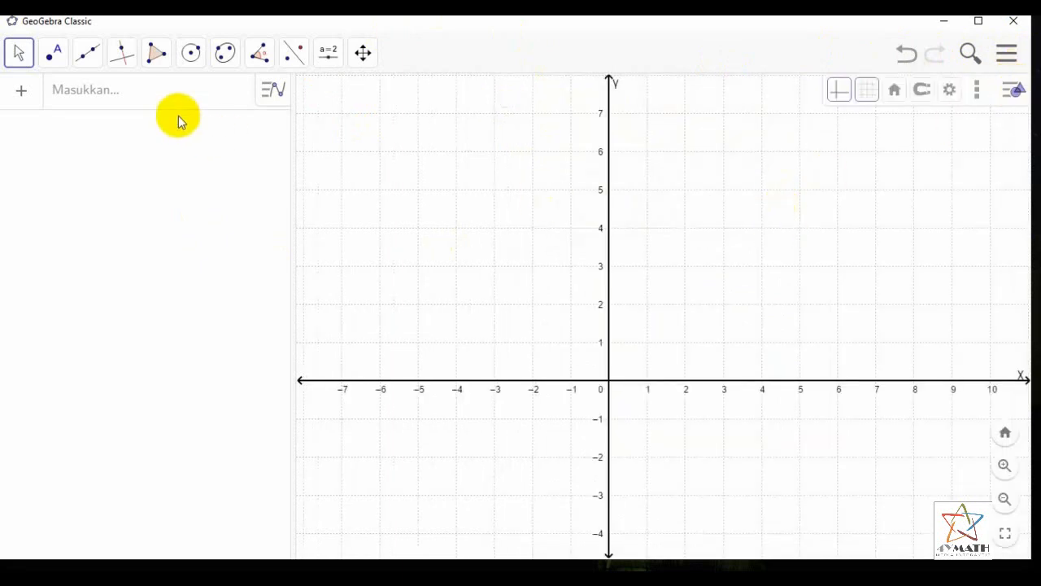
# Examine the input field and the tool groups, from move, points, lines and polygons to conics, measurement, sliders and view tools
pyautogui.click(161, 93)
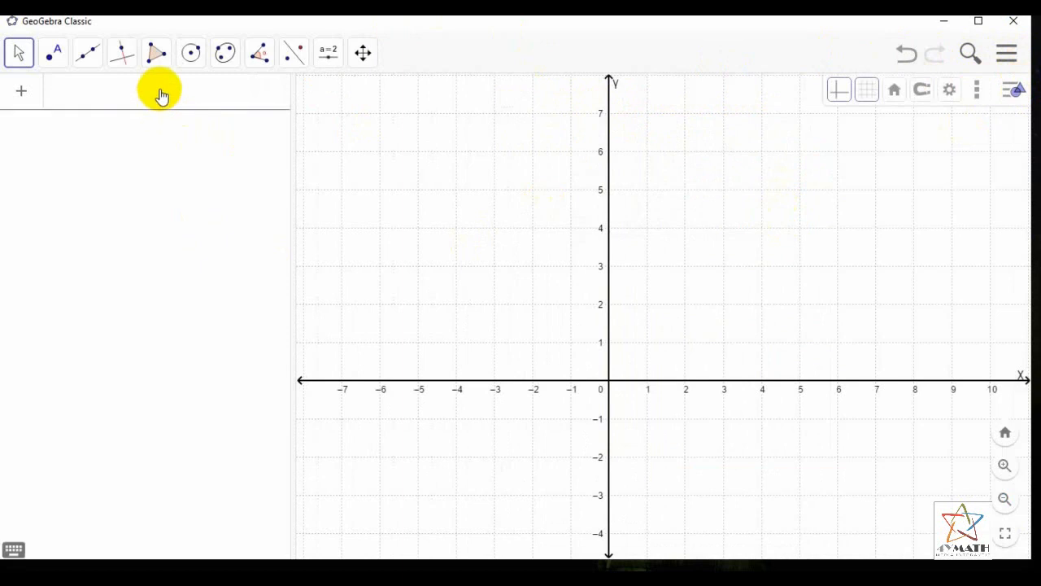
pyautogui.click(20, 55)
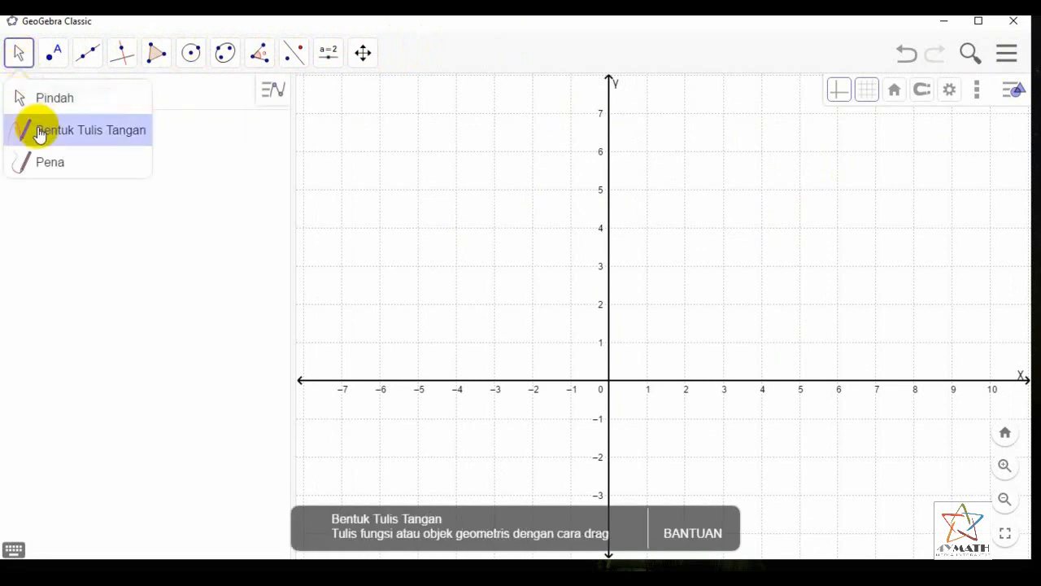
pyautogui.moveTo(52, 58)
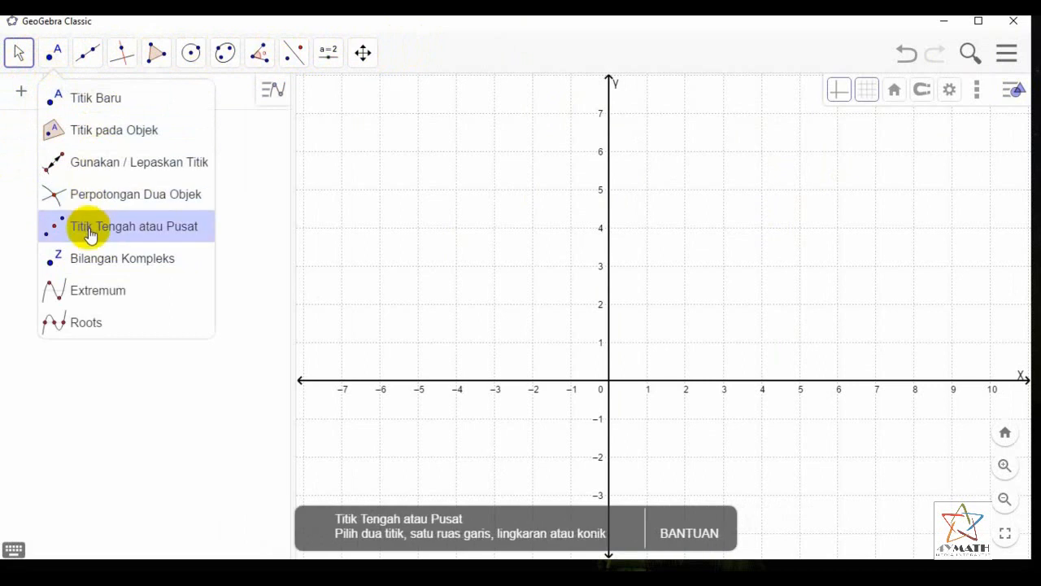
pyautogui.moveTo(87, 56)
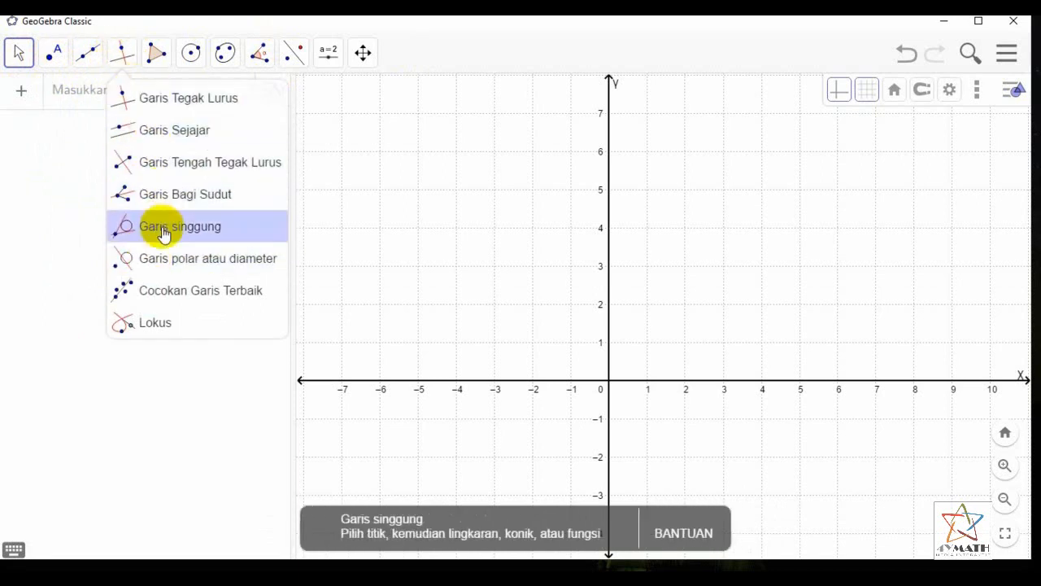
pyautogui.moveTo(153, 65)
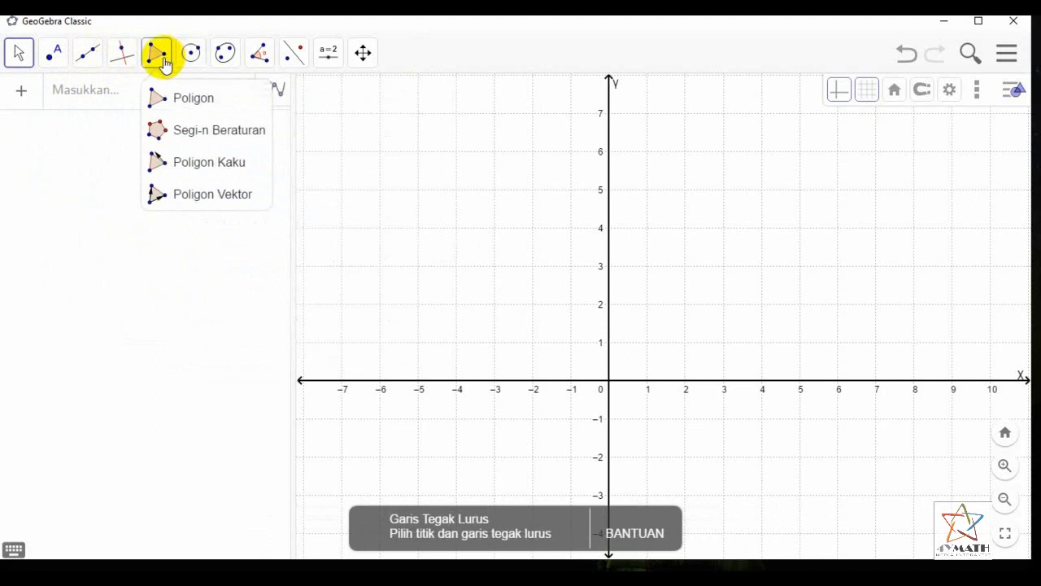
pyautogui.moveTo(224, 57)
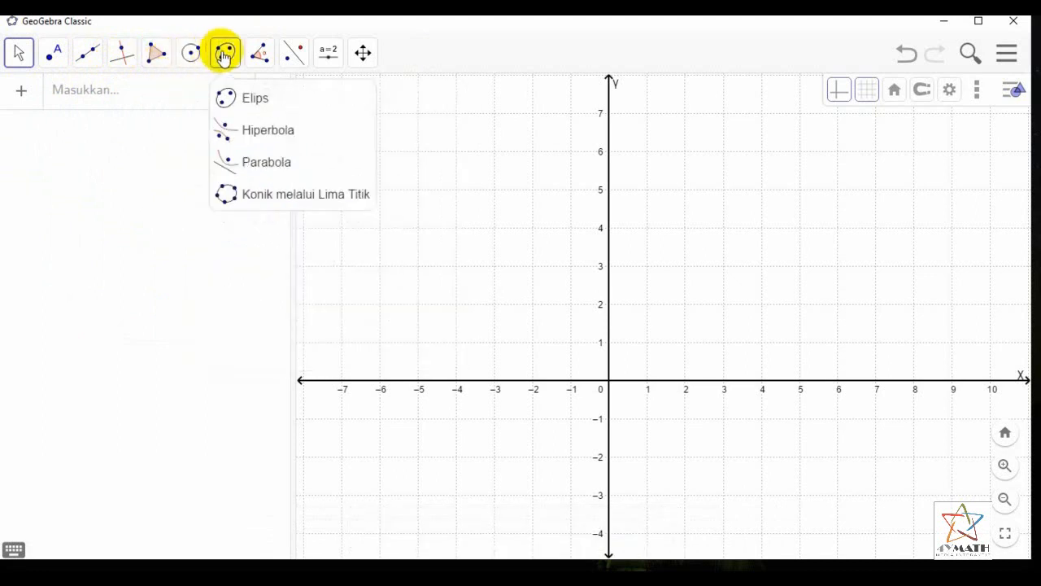
pyautogui.moveTo(258, 57)
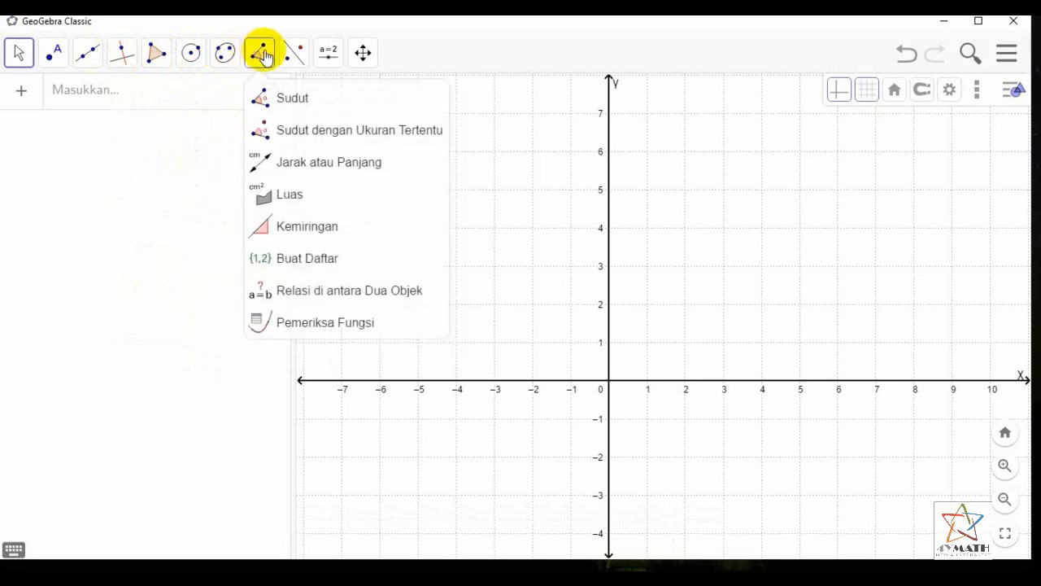
pyautogui.moveTo(292, 57)
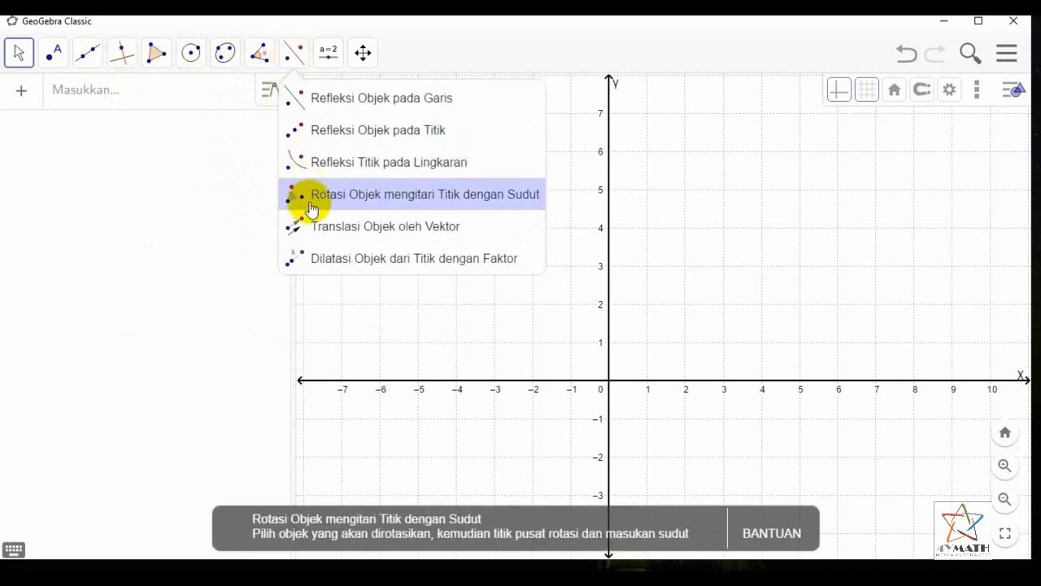
pyautogui.click(325, 57)
pyautogui.click(324, 57)
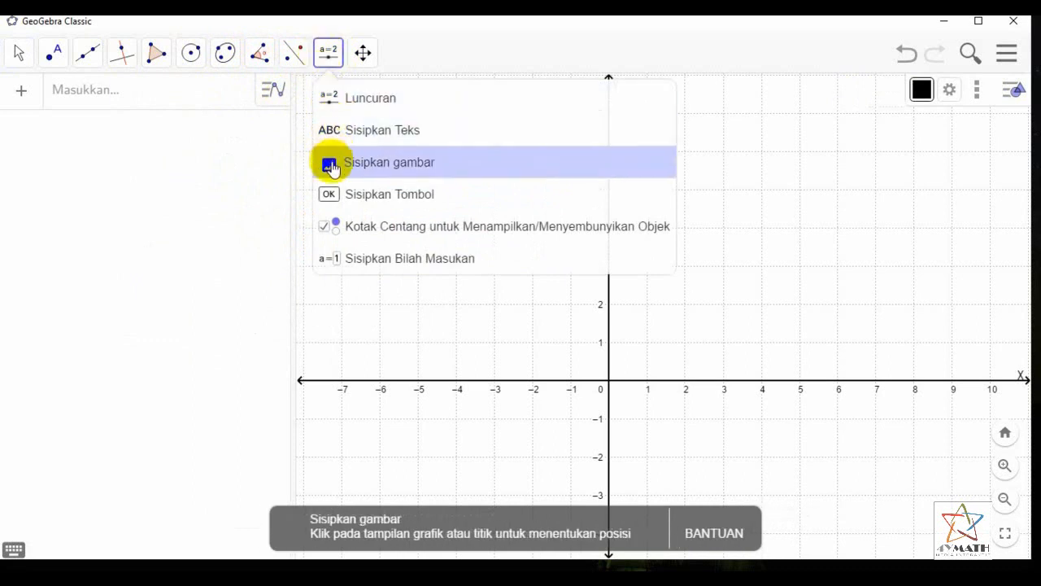
pyautogui.moveTo(363, 54)
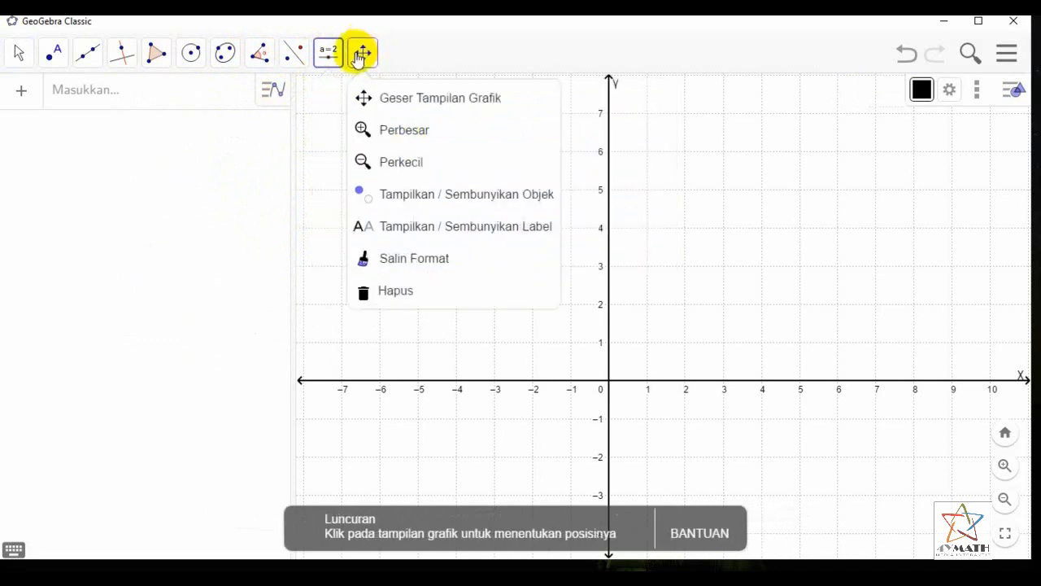
# Look over the view tools and the move tools, and make Move (Pindah) the active tool
pyautogui.click(359, 56)
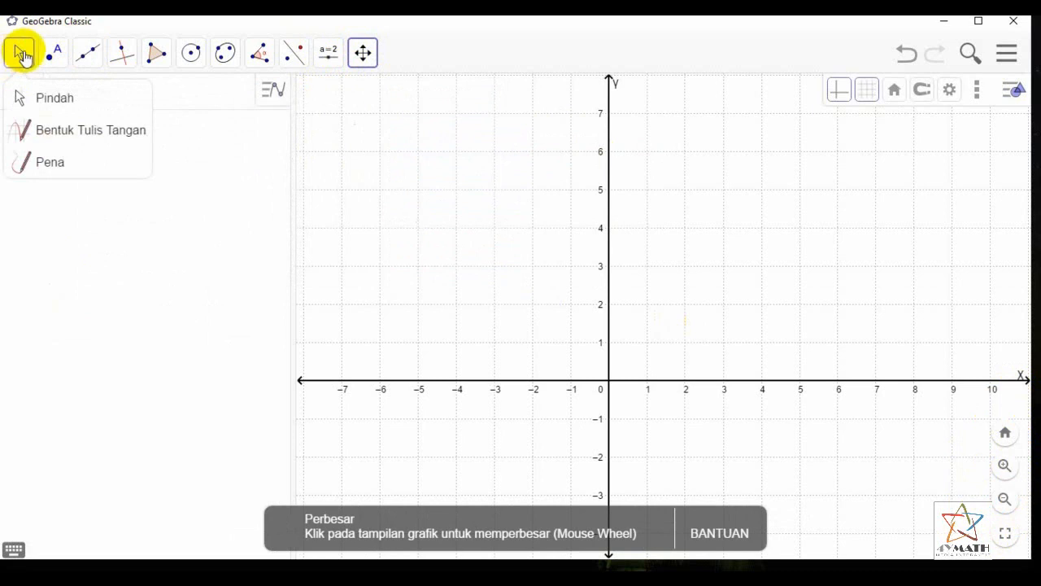
pyautogui.click(8, 59)
pyautogui.click(22, 98)
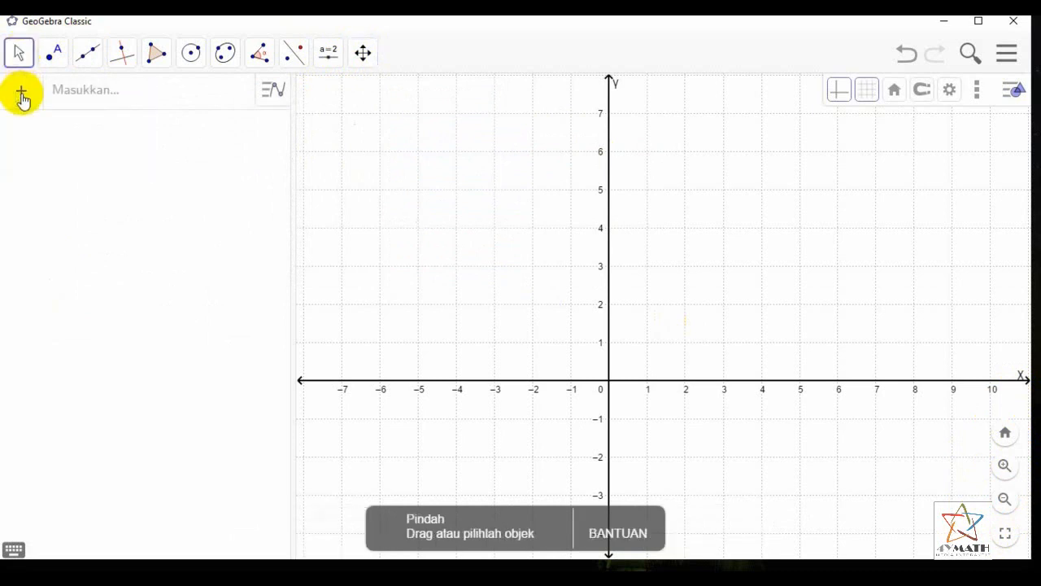
# Plot the boundary line by entering the equation 2x − y = 6 with the on-screen math keyboard, and close that keyboard
pyautogui.click(79, 99)
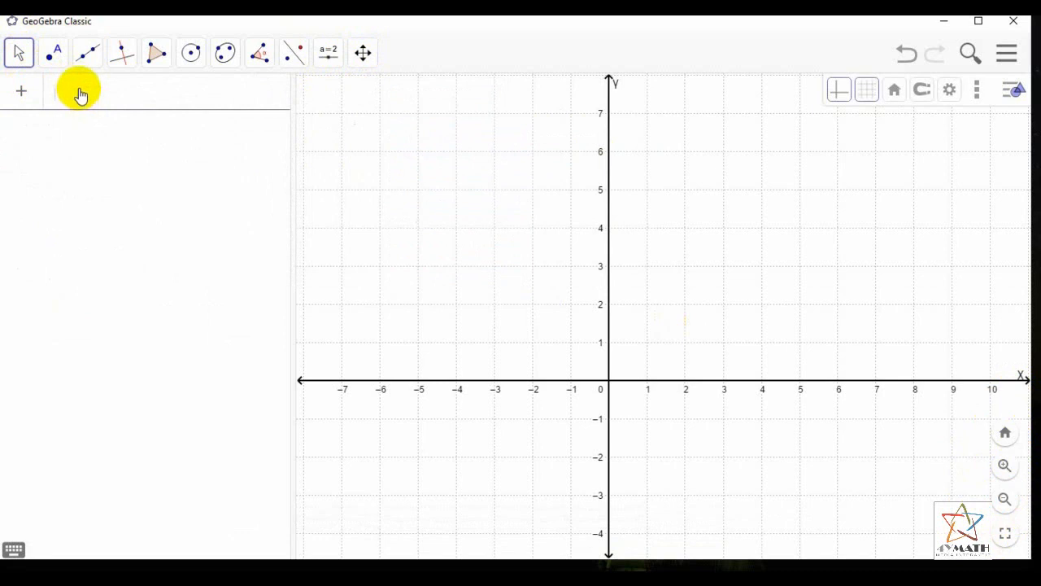
pyautogui.click(13, 550)
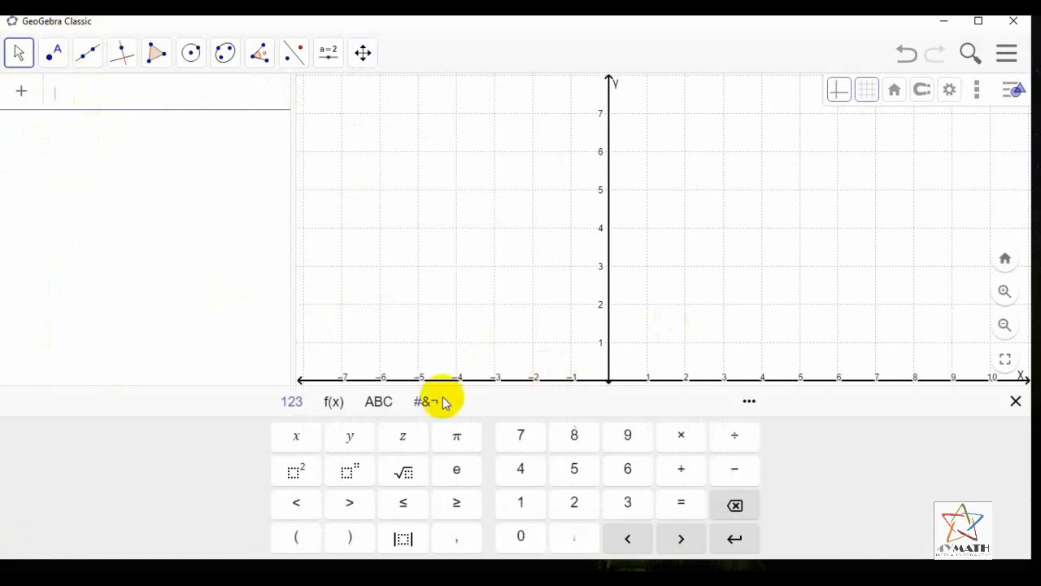
pyautogui.write('2')
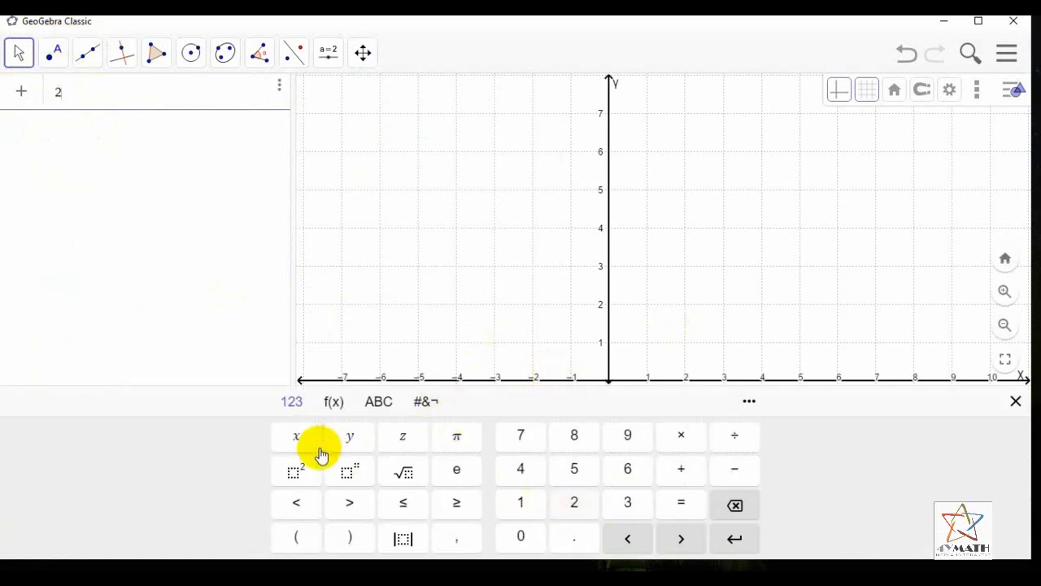
pyautogui.click(299, 444)
pyautogui.click(721, 481)
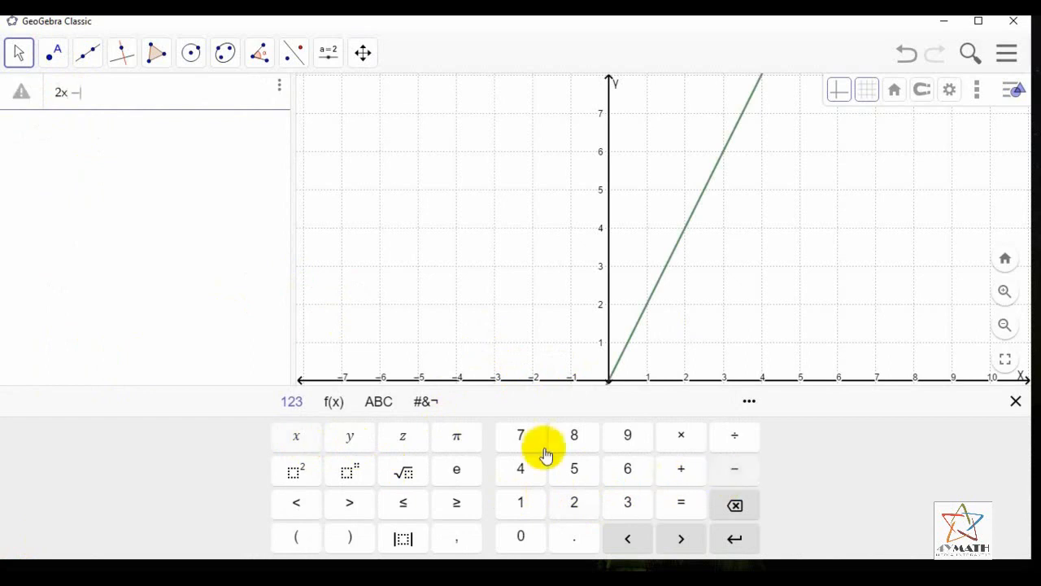
pyautogui.click(350, 437)
pyautogui.click(681, 500)
pyautogui.click(626, 469)
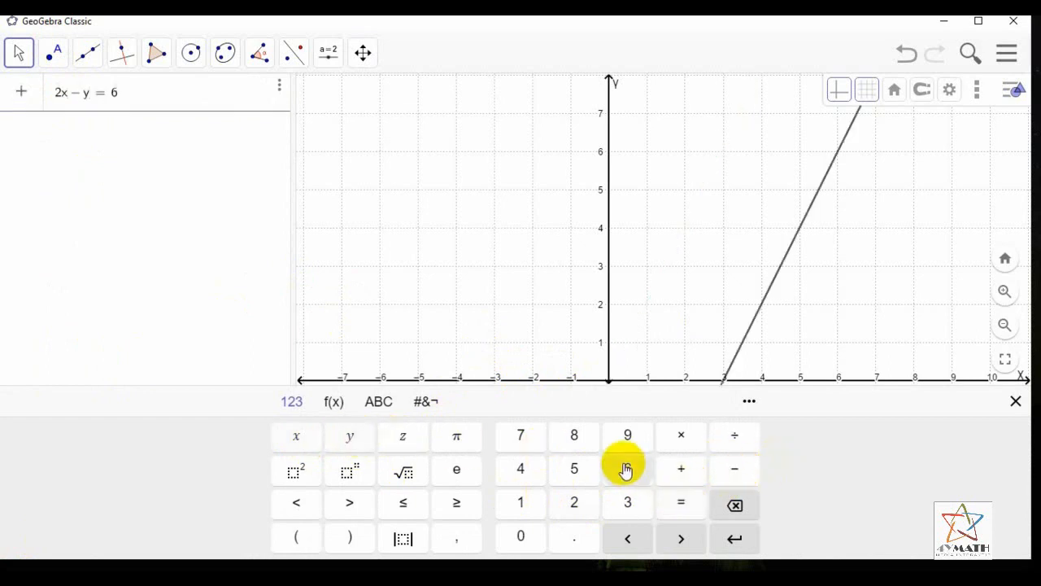
pyautogui.click(736, 539)
pyautogui.click(1016, 401)
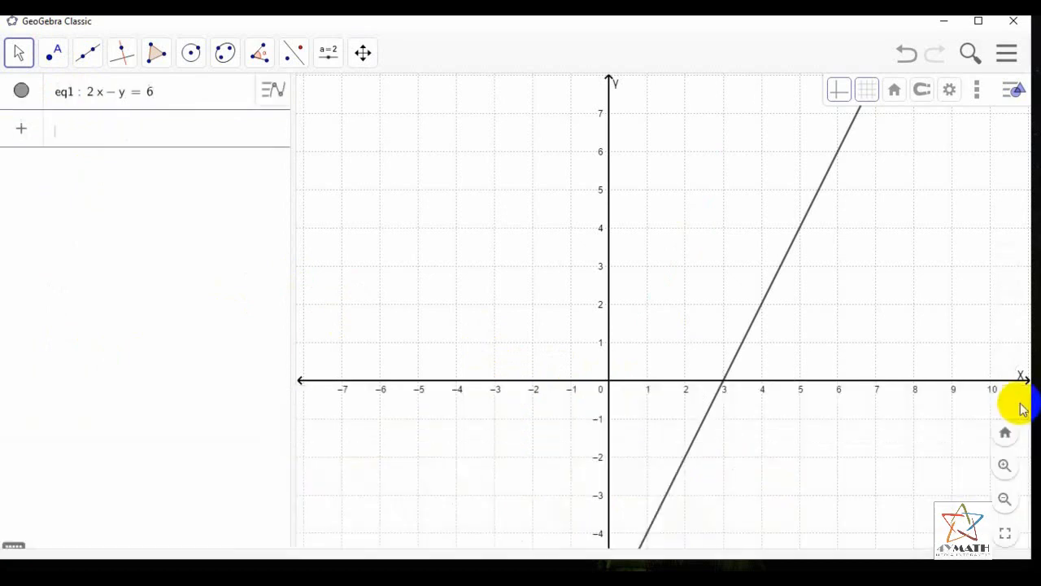
# Change the colour of the line 2x − y = 6 to blue and deselect it
pyautogui.moveTo(902, 325); pyautogui.dragTo(878, 198)
pyautogui.moveTo(874, 365); pyautogui.dragTo(868, 340)
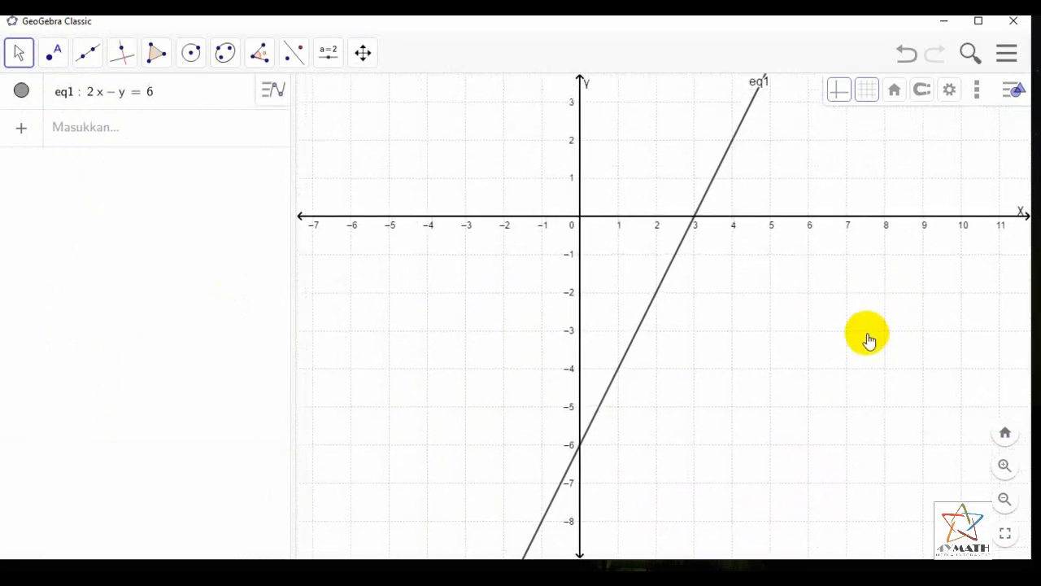
pyautogui.click(721, 172)
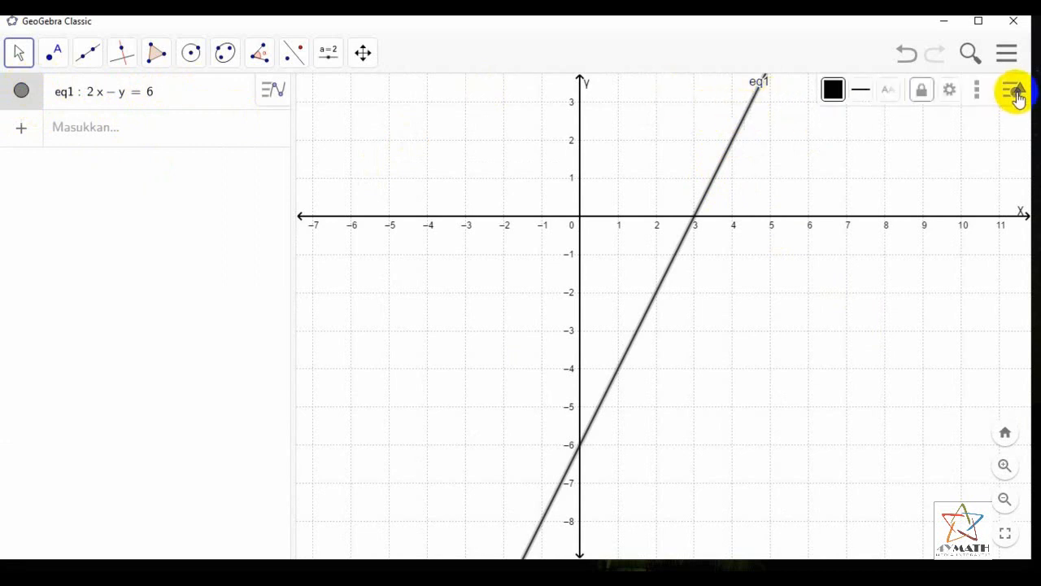
pyautogui.click(832, 91)
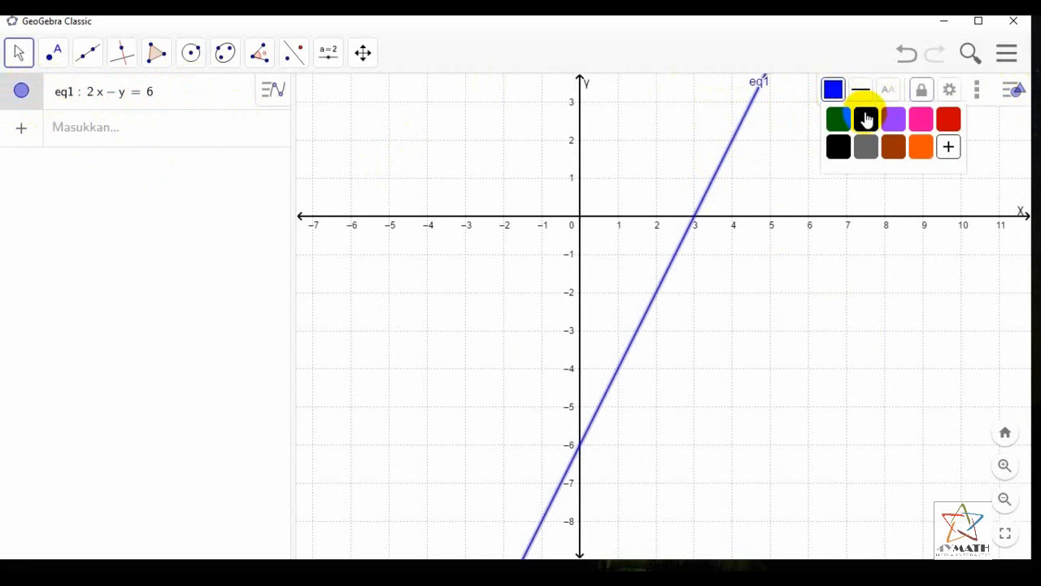
pyautogui.click(836, 191)
pyautogui.click(725, 165)
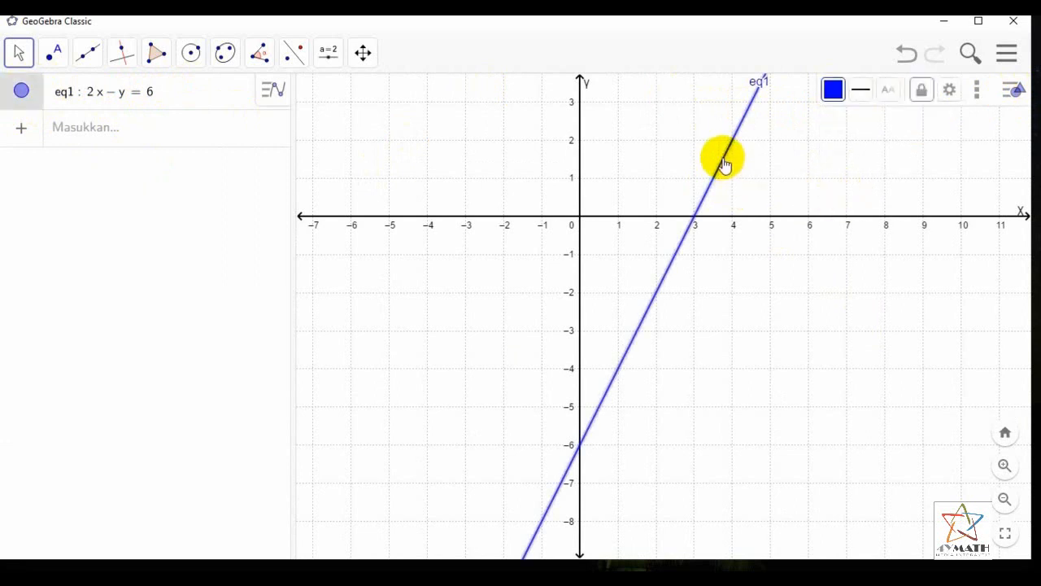
pyautogui.click(769, 174)
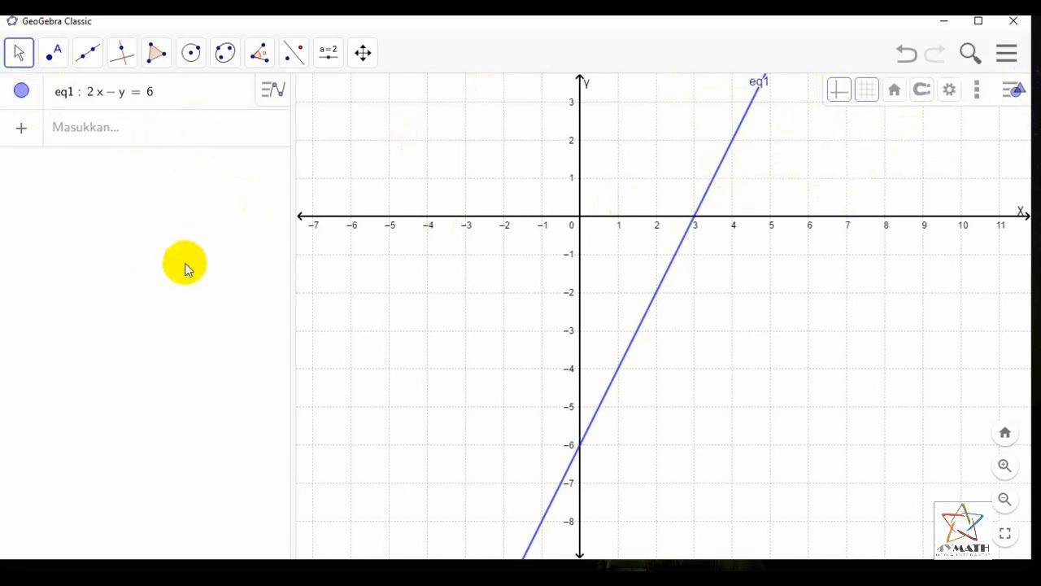
# Mark the intersection of the line 2x − y = 6 with the y-axis using the intersection tool (Perpotongan Dua Objek)
pyautogui.click(52, 60)
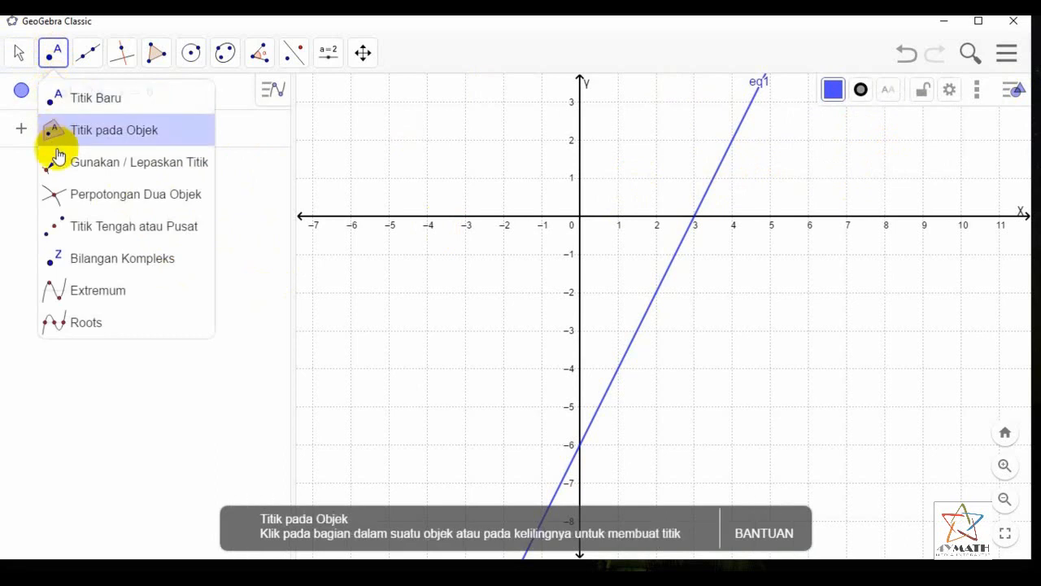
pyautogui.click(72, 203)
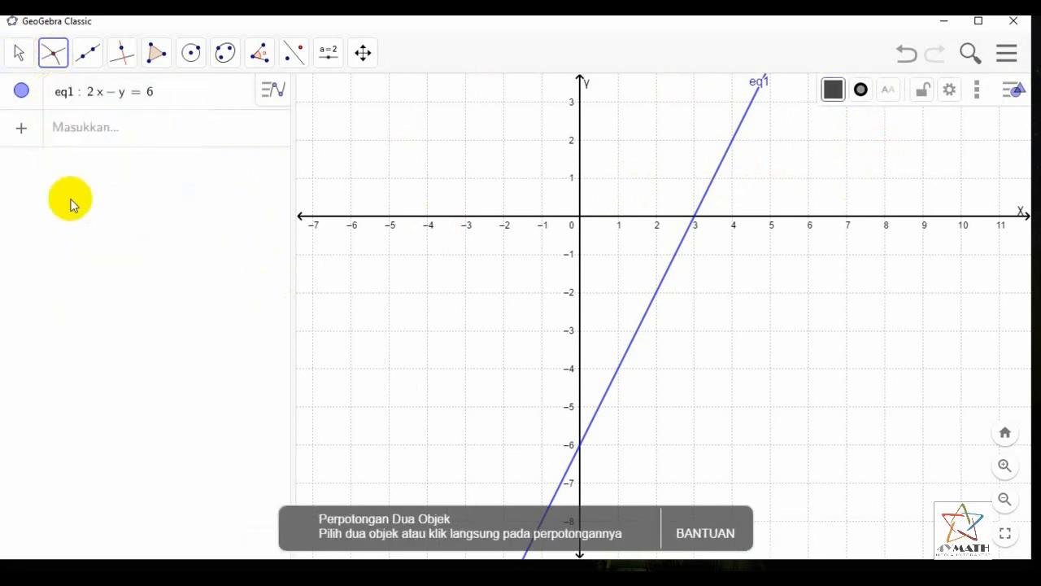
pyautogui.click(746, 122)
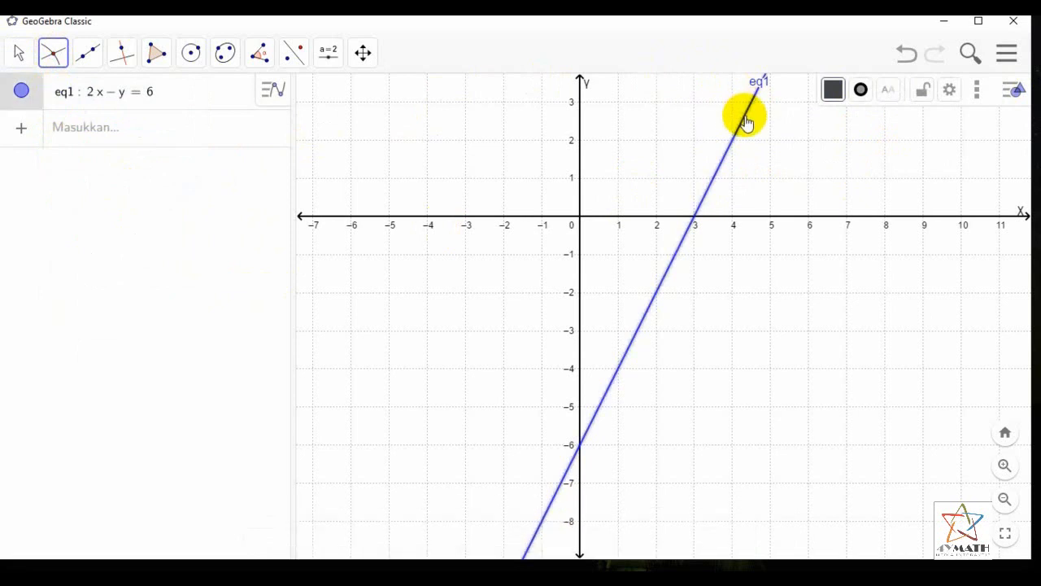
pyautogui.click(582, 126)
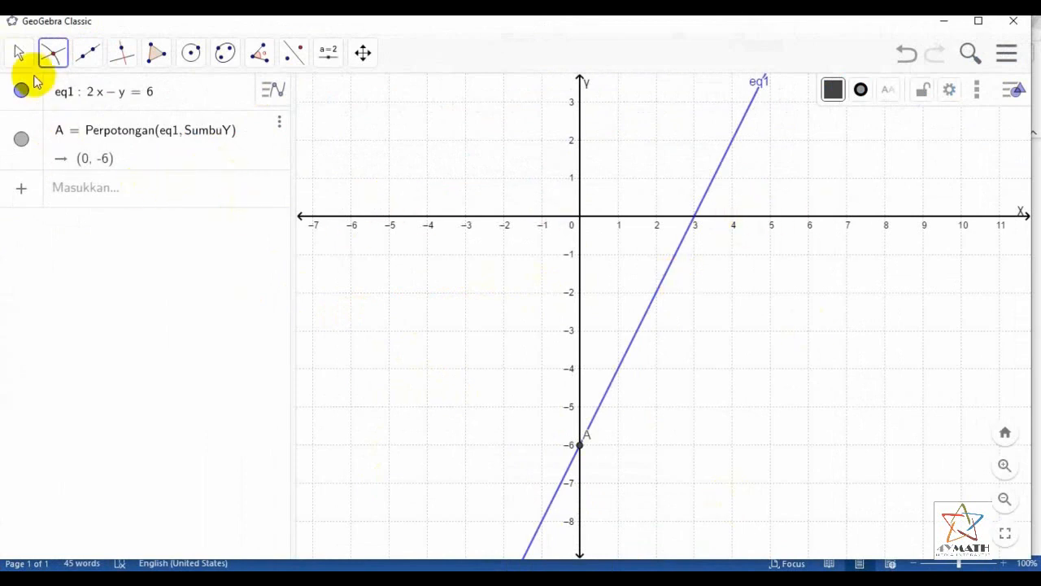
# Mark the line's intersection with the x-axis and compare both intercepts with the worked solution in the Word document before returning to GeoGebra
pyautogui.click(53, 55)
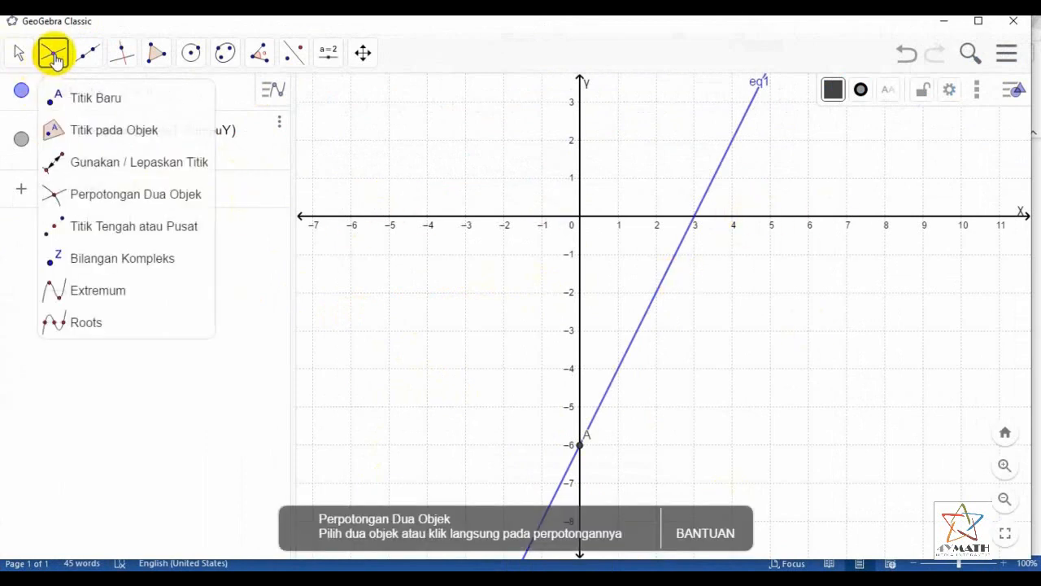
pyautogui.click(99, 195)
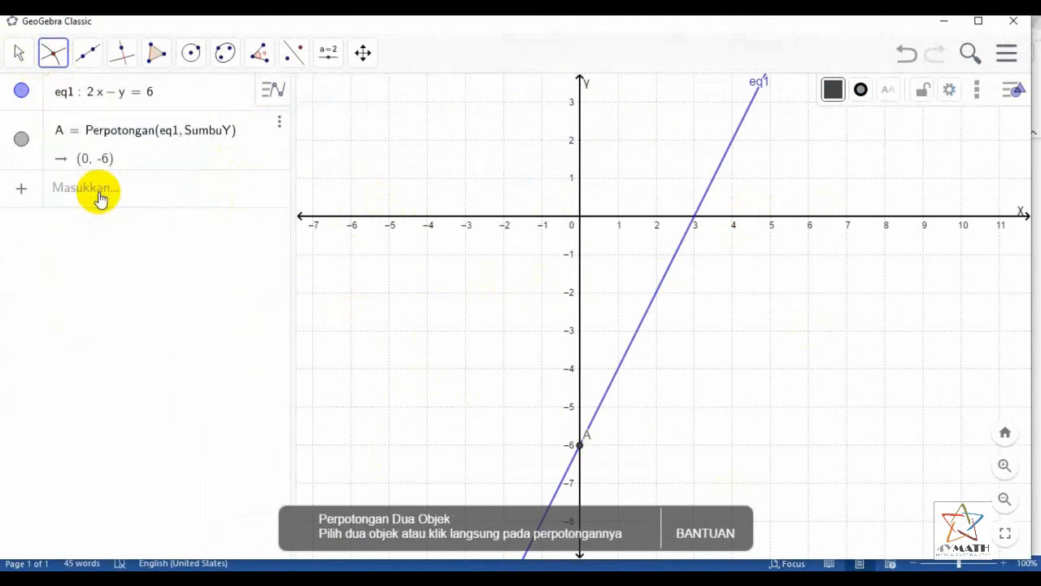
pyautogui.click(746, 116)
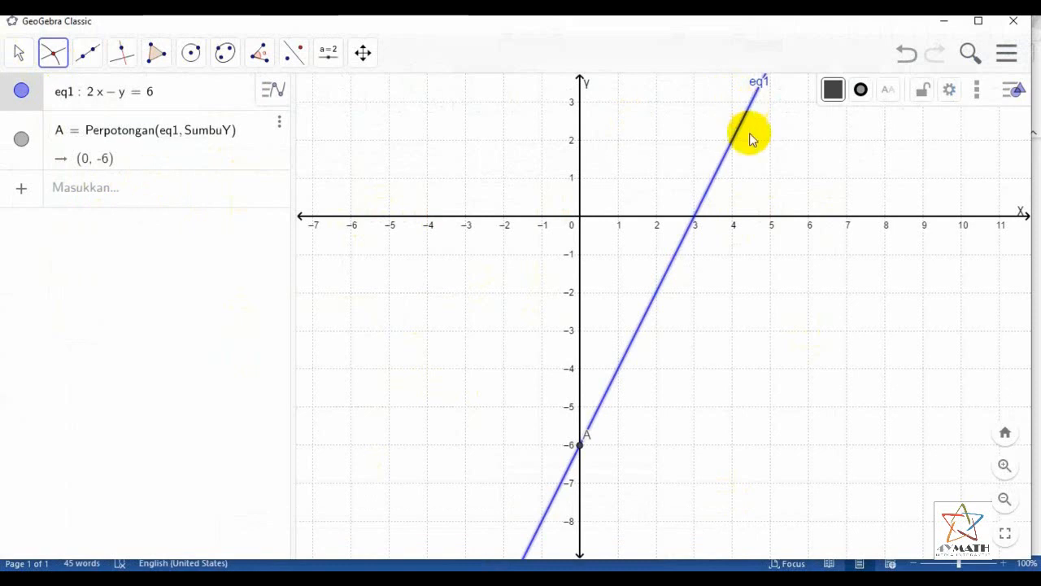
pyautogui.click(748, 223)
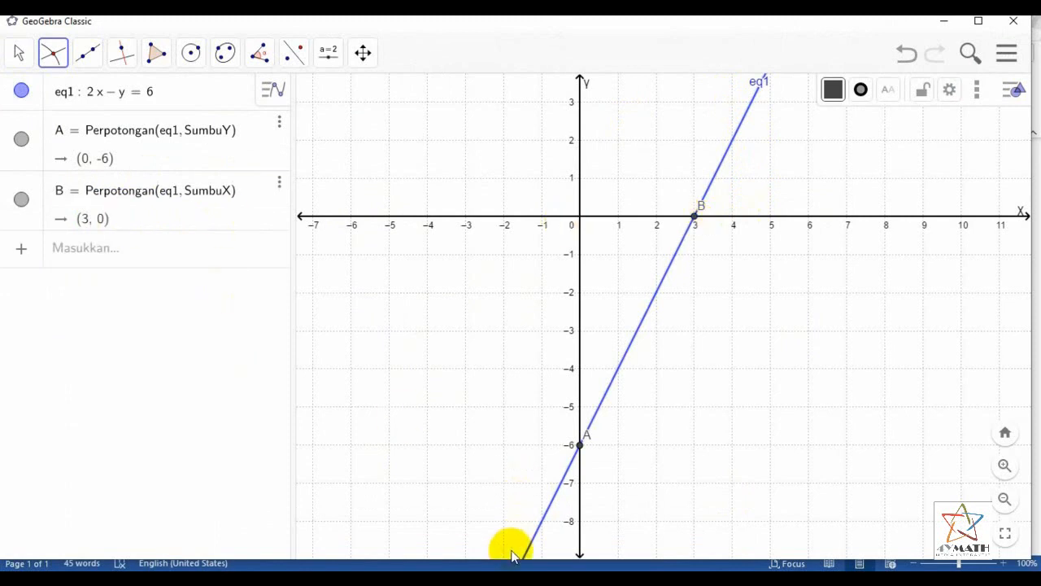
pyautogui.click(411, 578)
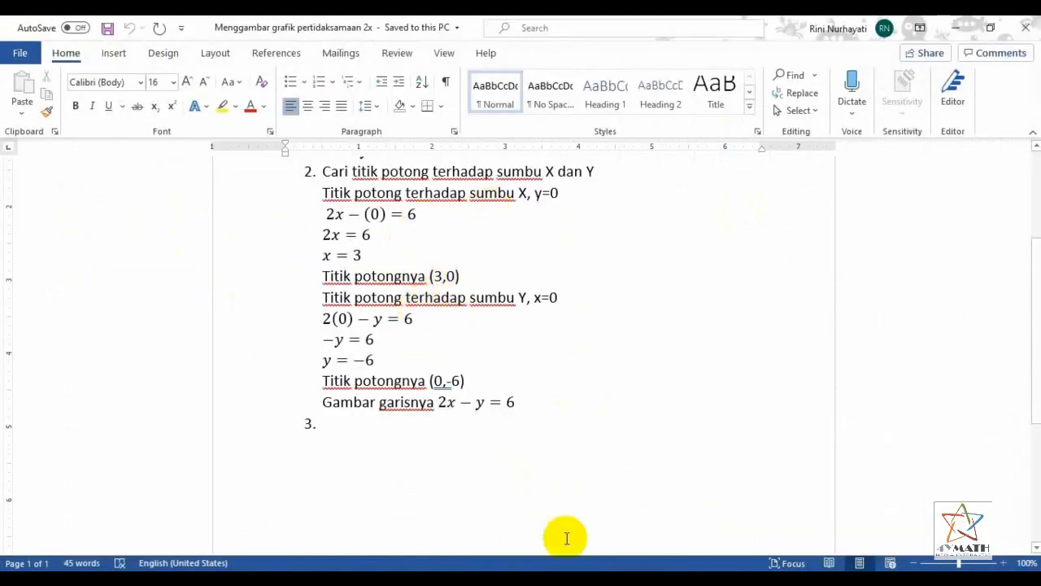
pyautogui.hotkey('alt', 'Tab')
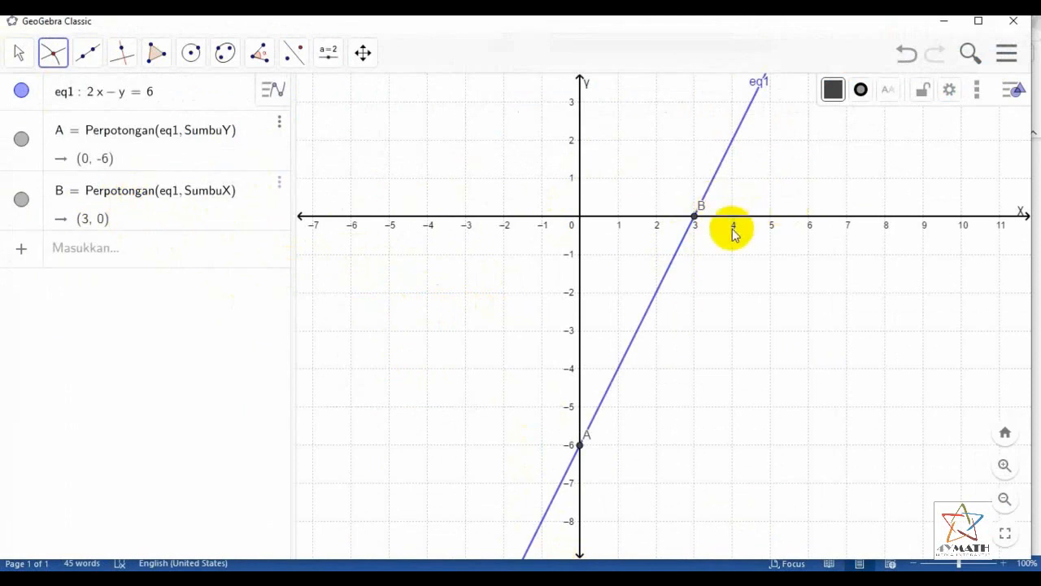
# Centre the graph with both intercepts in view and copy it to the clipboard as an exported image
pyautogui.click(19, 52)
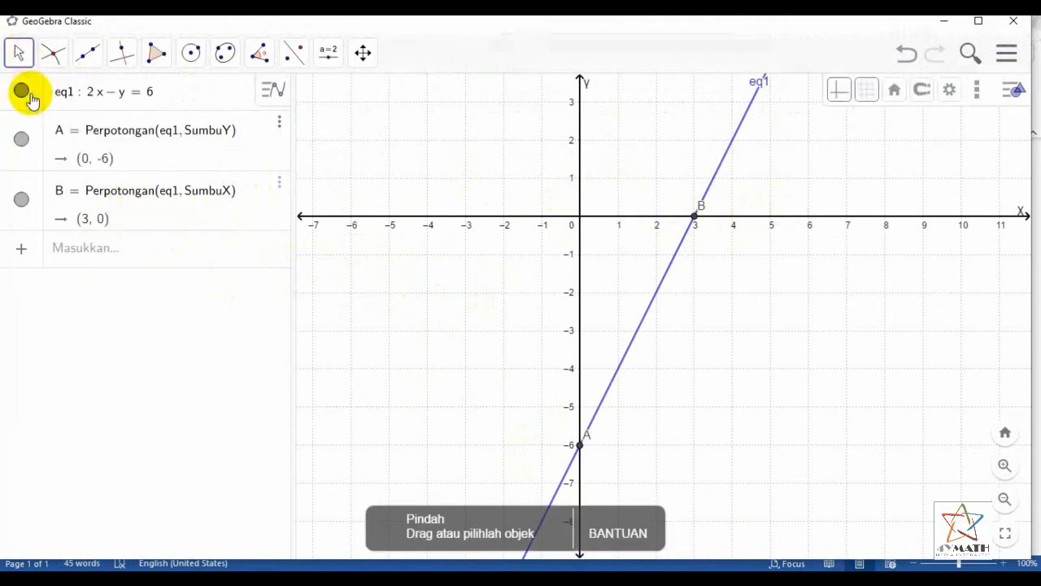
pyautogui.moveTo(760, 288); pyautogui.dragTo(808, 336)
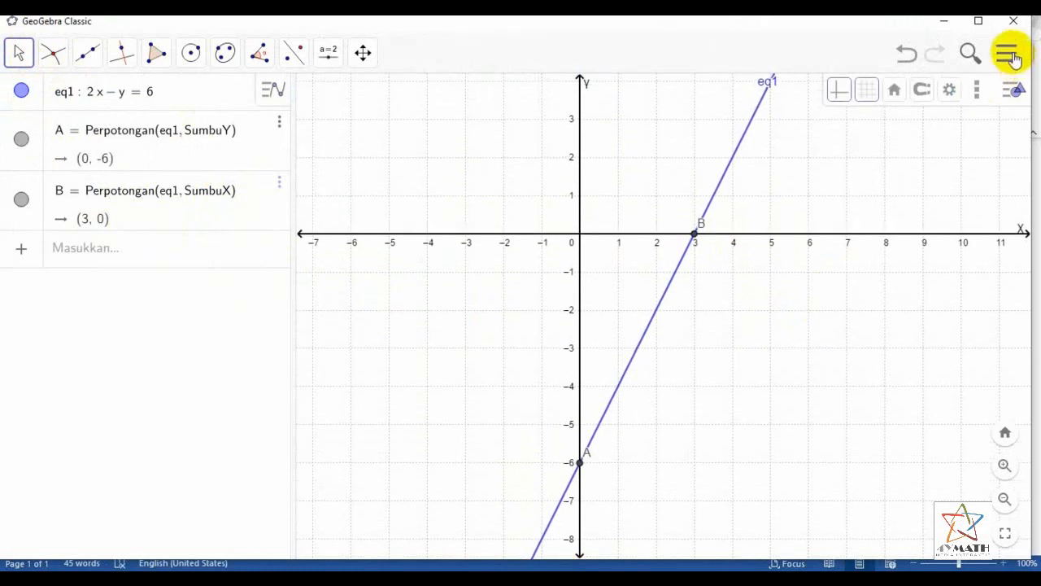
pyautogui.moveTo(852, 280); pyautogui.dragTo(907, 297)
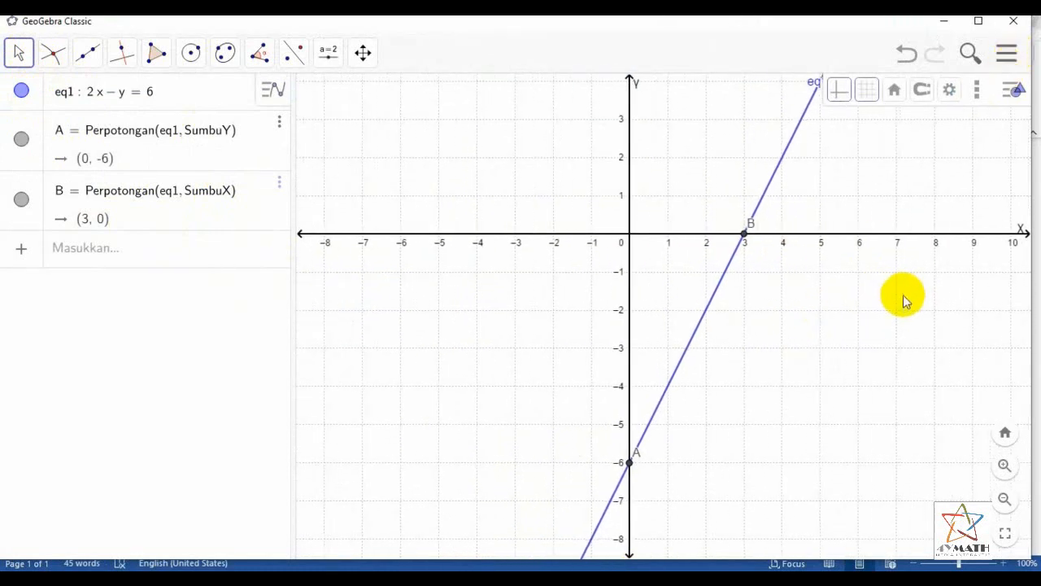
pyautogui.click(1006, 57)
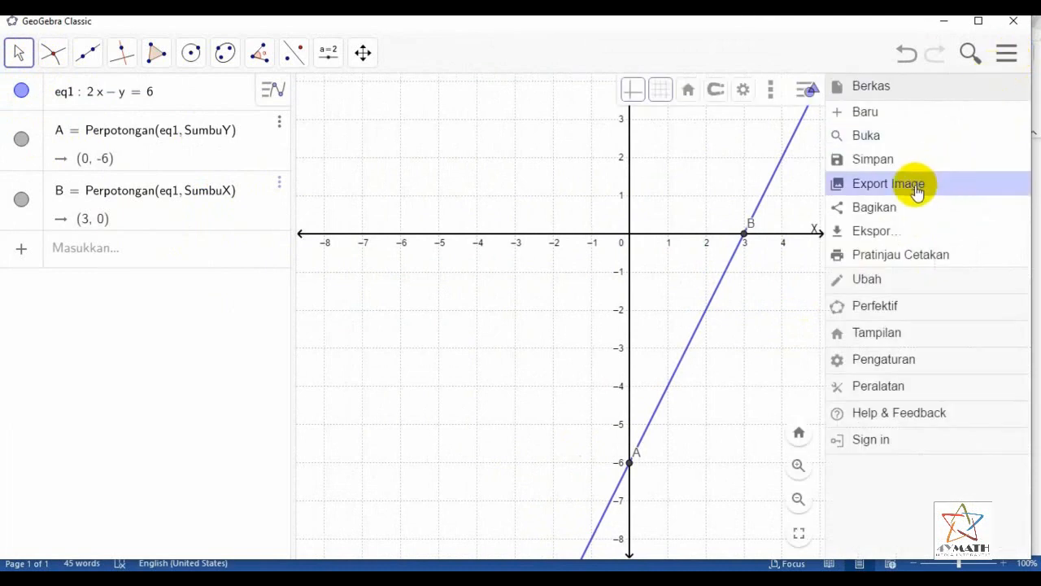
pyautogui.click(888, 184)
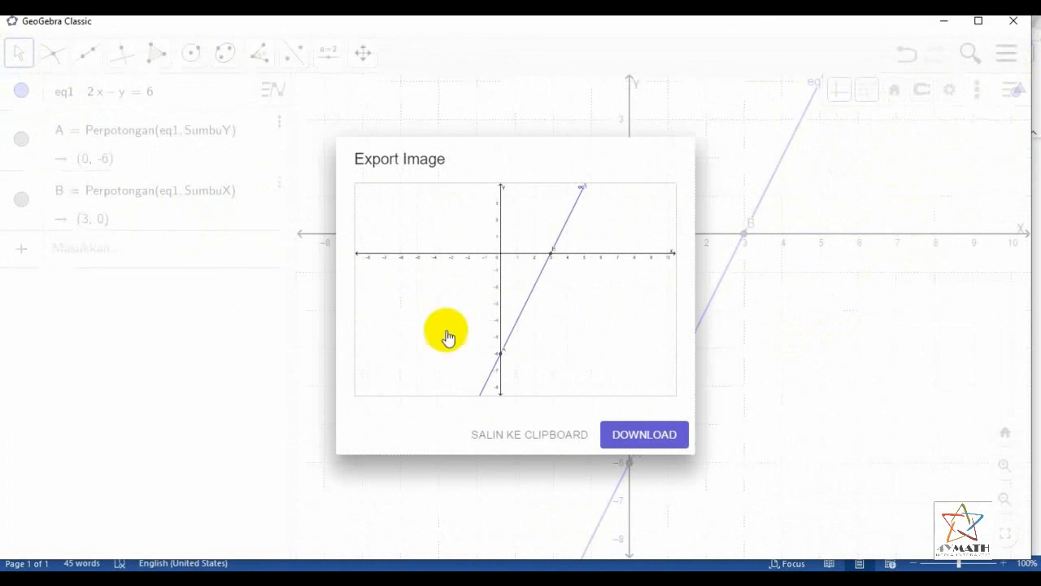
pyautogui.click(525, 436)
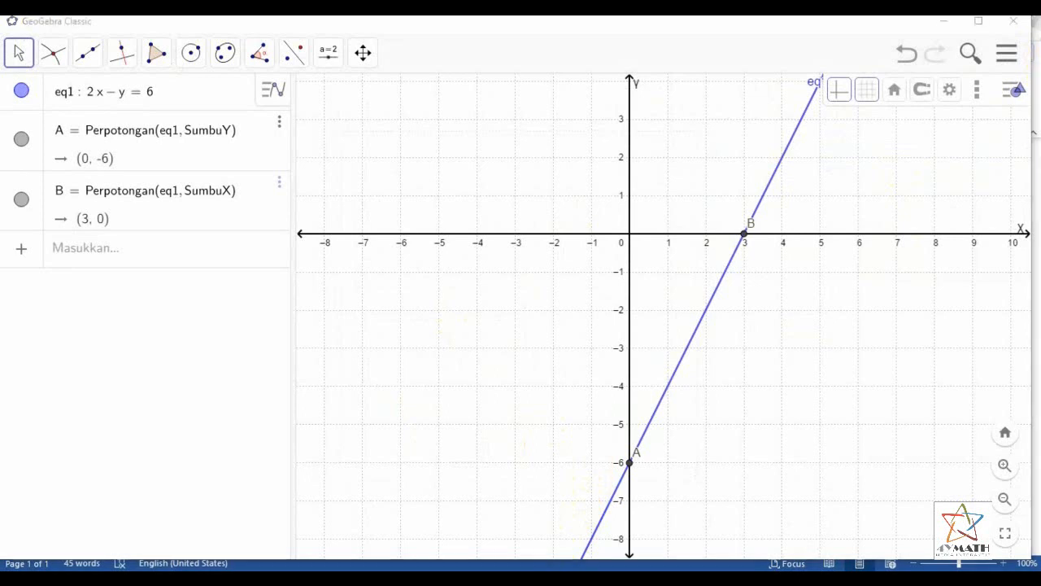
# Switch to the Word document and paste the graph image on a new line below "Gambar garisnya 2x − y = 6"
pyautogui.hotkey('alt', 'Tab')
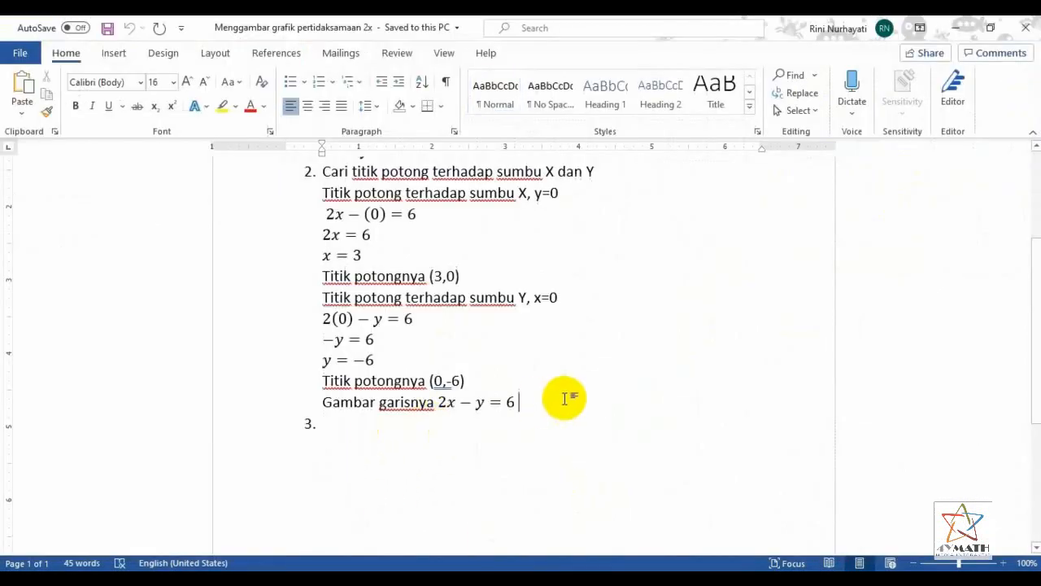
pyautogui.click(570, 396)
pyautogui.press('Return')
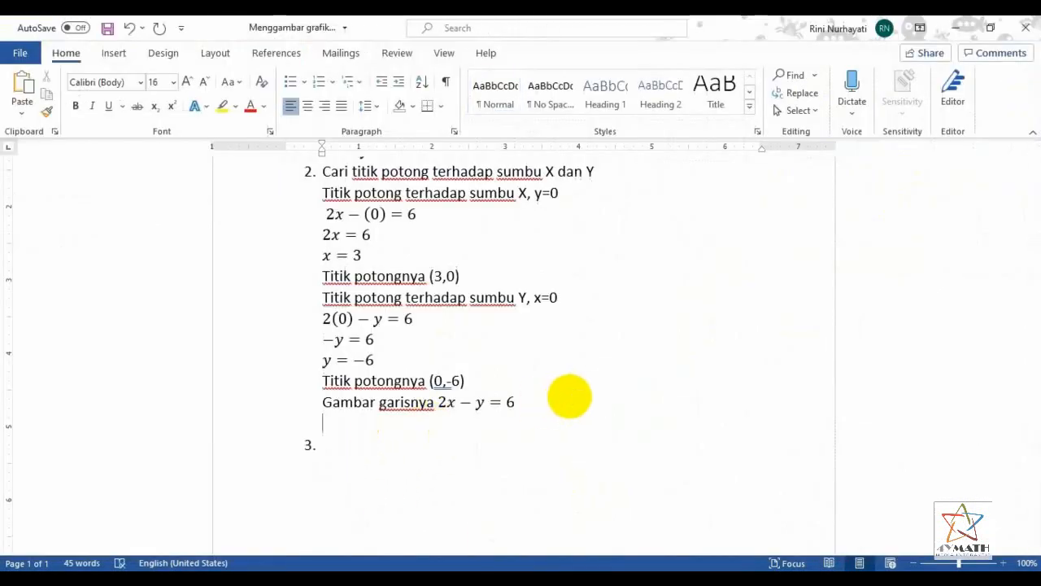
pyautogui.click(22, 81)
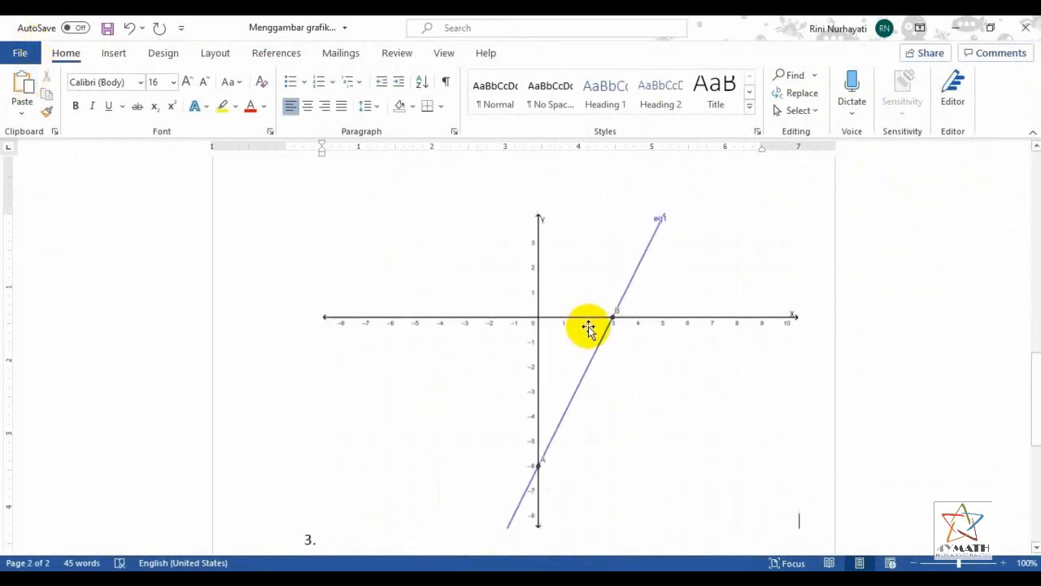
# Shrink the pasted graph image proportionally so it fits on the page directly under its caption line
pyautogui.click(588, 327)
pyautogui.moveTo(797, 529); pyautogui.dragTo(735, 455)
pyautogui.scroll(4, 783, 436)
pyautogui.scroll(-3, 783, 436)
pyautogui.click(792, 365)
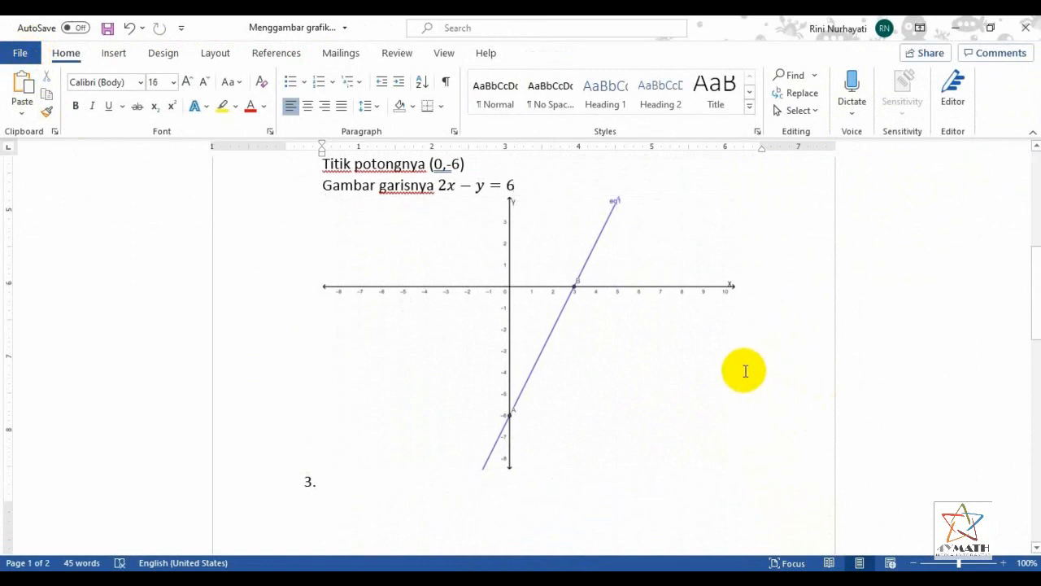
# Insert a built-in Simple Text Box near the graph image
pyautogui.click(109, 54)
pyautogui.click(820, 96)
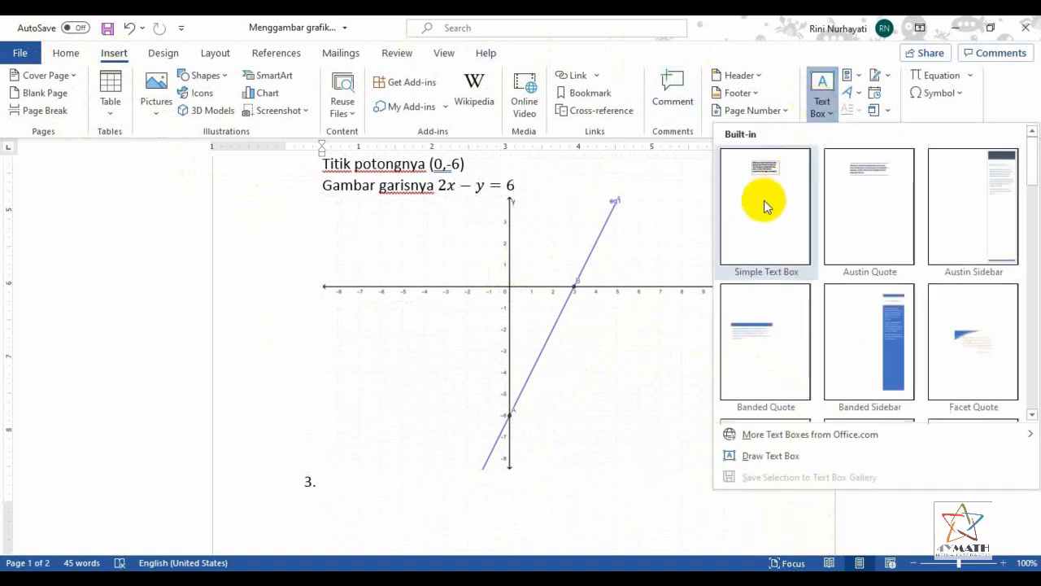
pyautogui.click(769, 192)
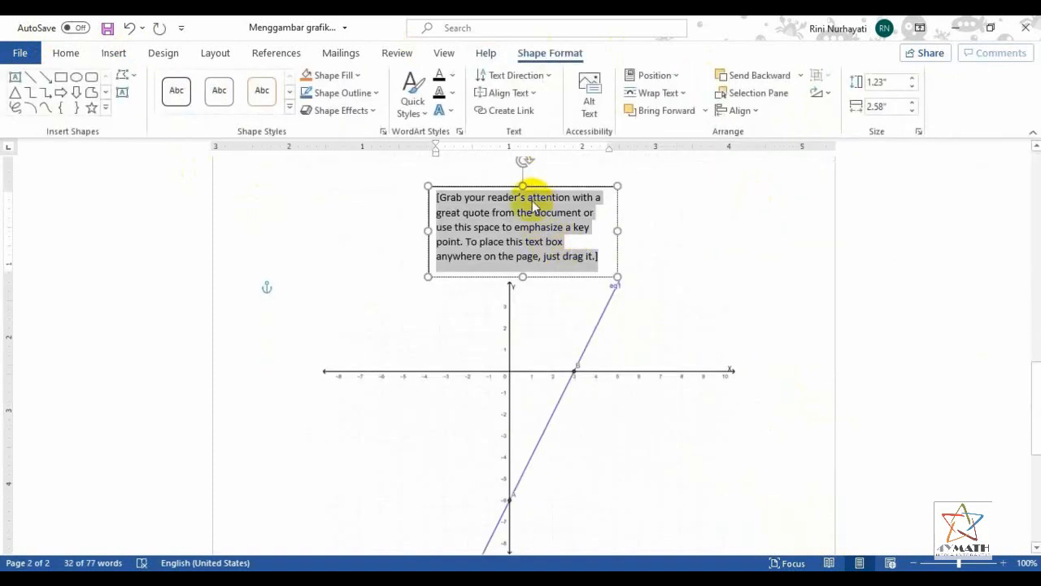
# Clear the text box's placeholder text, narrow the box to about 1.28" and move it above the graph's right end
pyautogui.press('Delete')
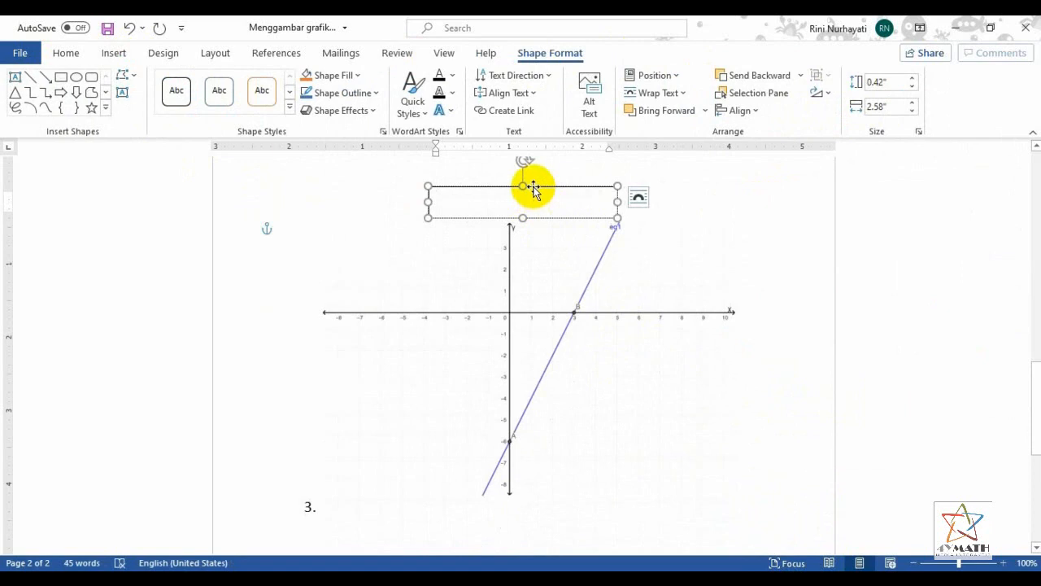
pyautogui.moveTo(615, 203); pyautogui.dragTo(521, 201)
pyautogui.moveTo(505, 218); pyautogui.dragTo(704, 461)
pyautogui.scroll(-5, 704, 460)
pyautogui.moveTo(685, 181); pyautogui.dragTo(721, 222)
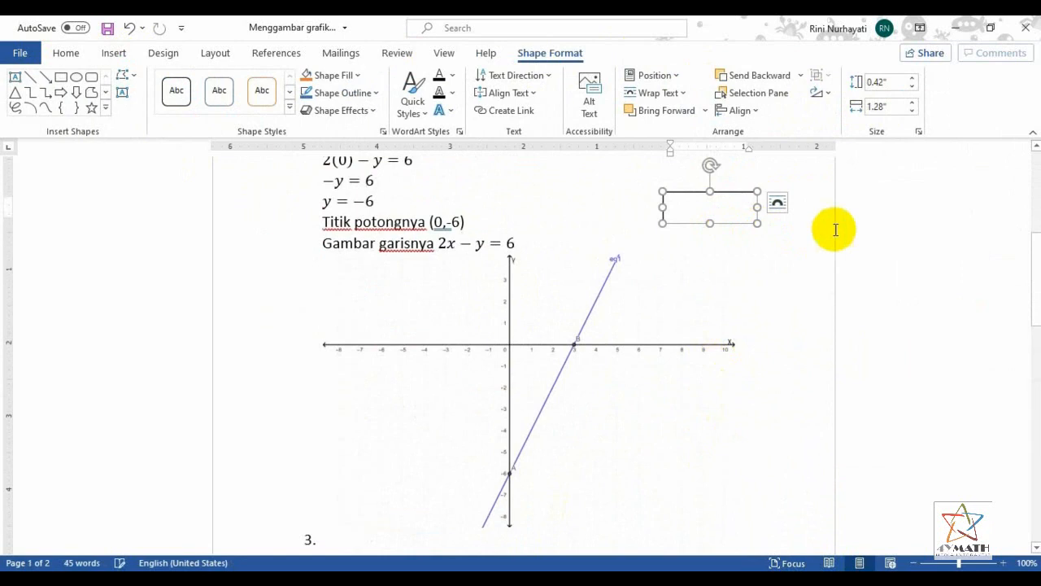
# Set the text box's wrapping to In Front of Text and enter the label "Garis 2x-y=6"
pyautogui.click(777, 202)
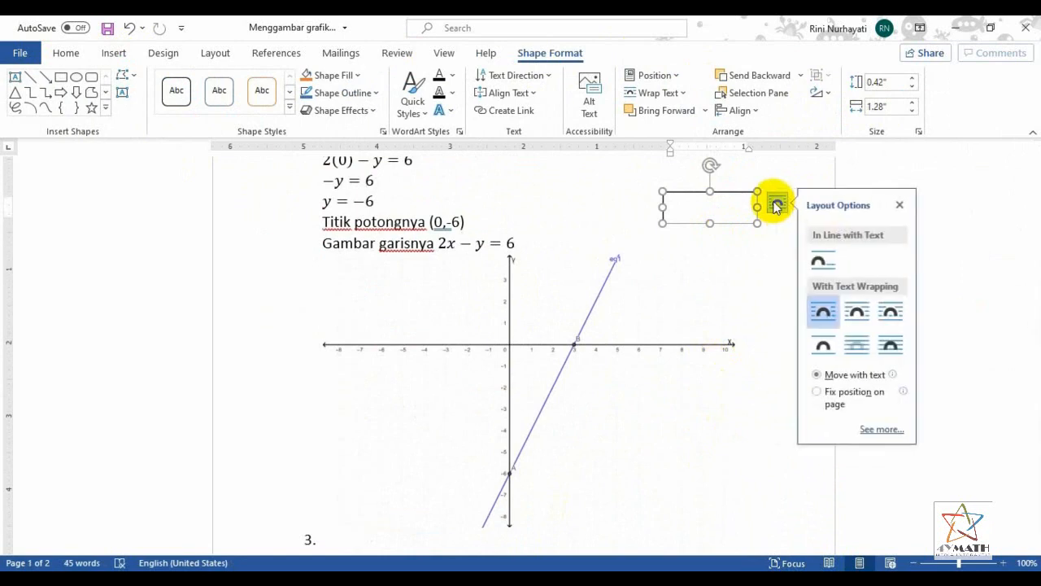
pyautogui.click(891, 346)
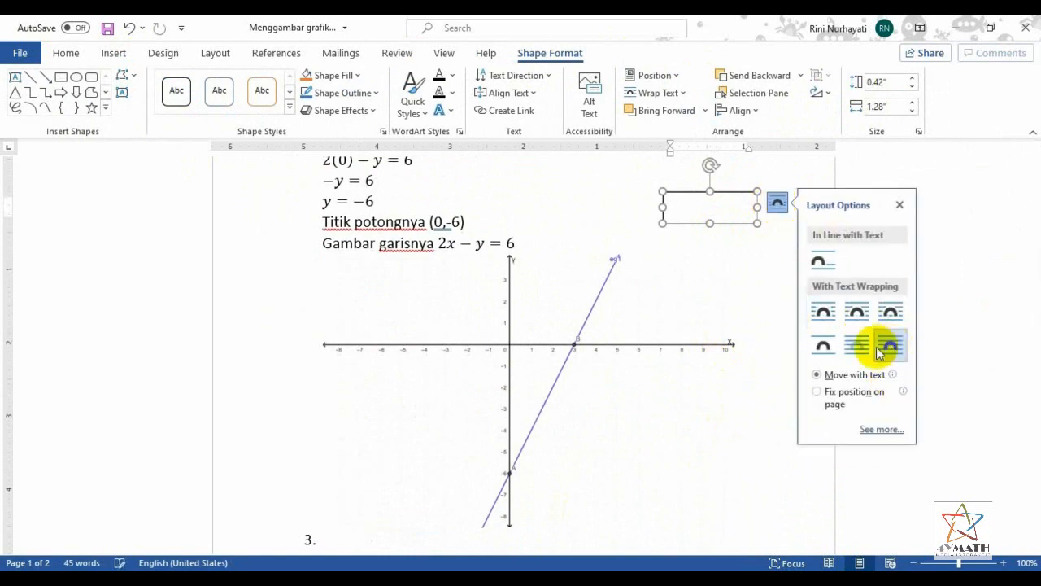
pyautogui.click(696, 212)
pyautogui.write('Garis 2x-y=6')
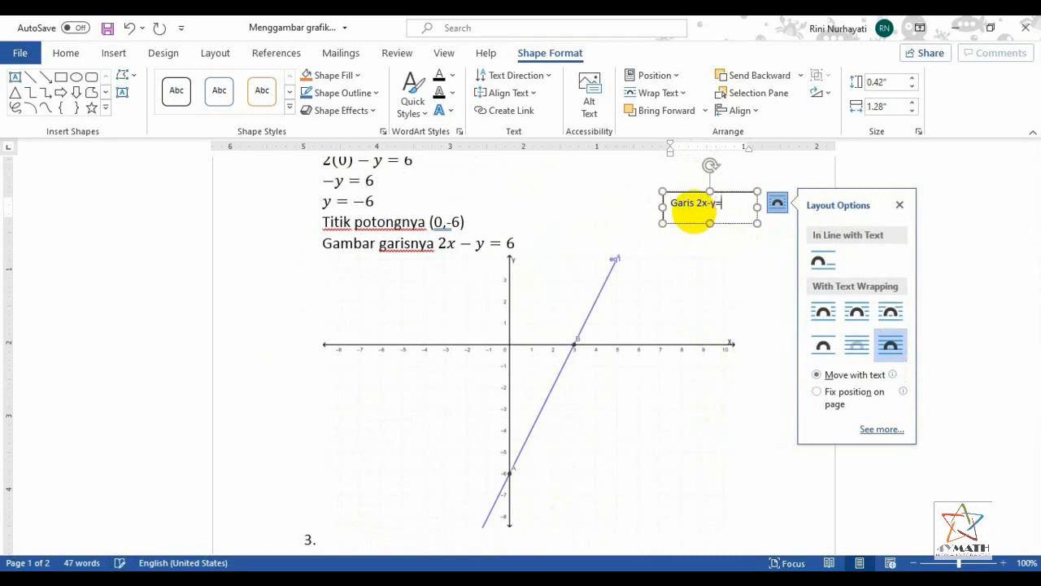
# Give the label box no fill and no outline, and place it beside the upper end of the graphed line
pyautogui.click(734, 224)
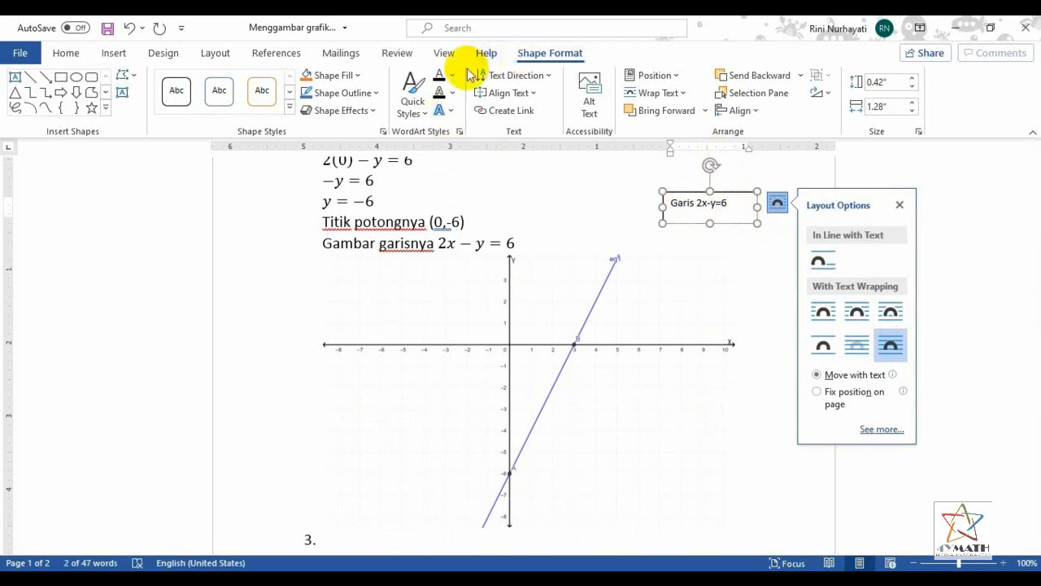
pyautogui.click(325, 75)
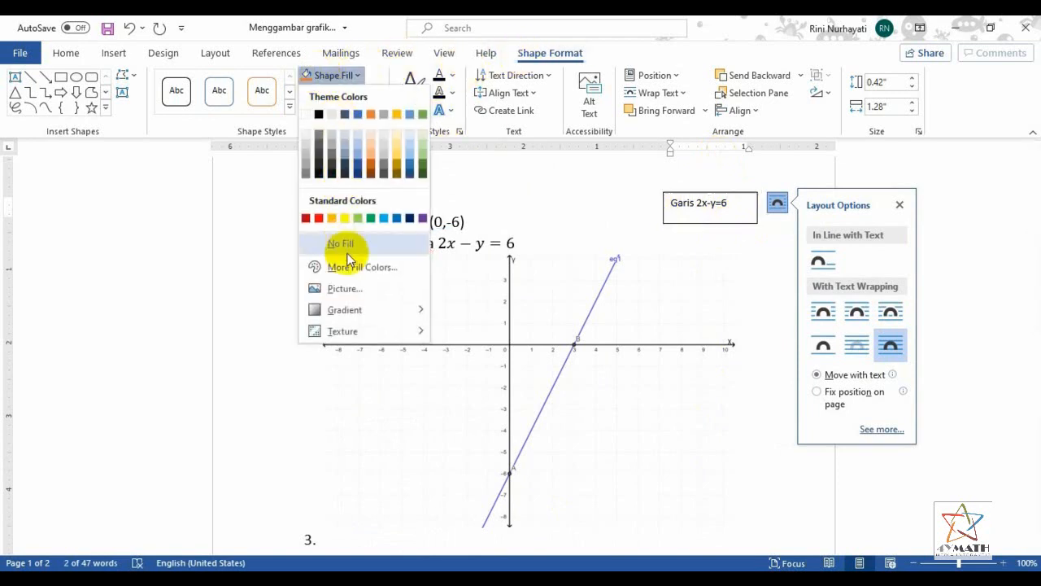
pyautogui.click(340, 242)
pyautogui.click(335, 94)
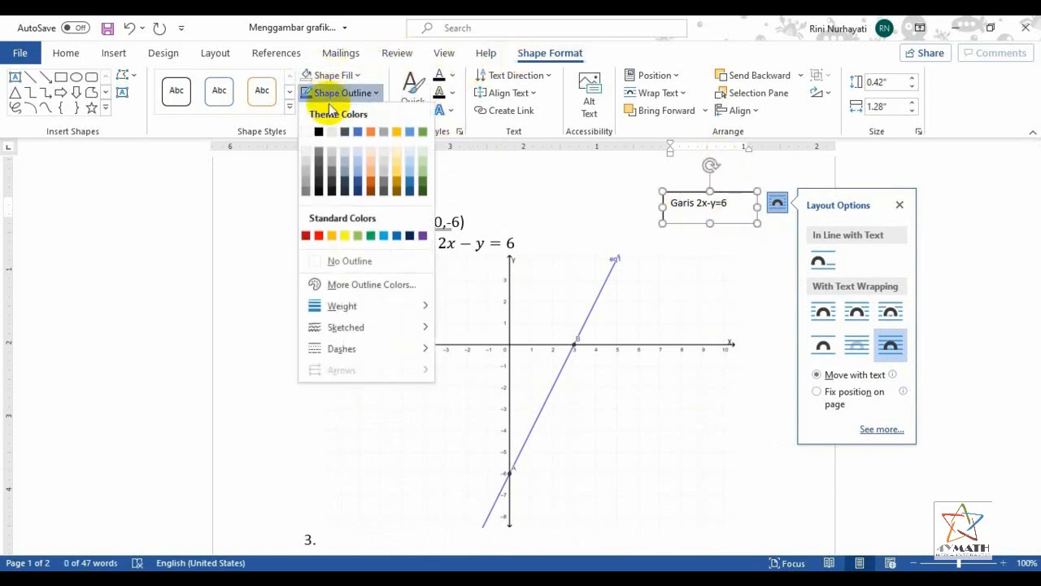
pyautogui.click(348, 263)
pyautogui.moveTo(739, 222); pyautogui.dragTo(680, 296)
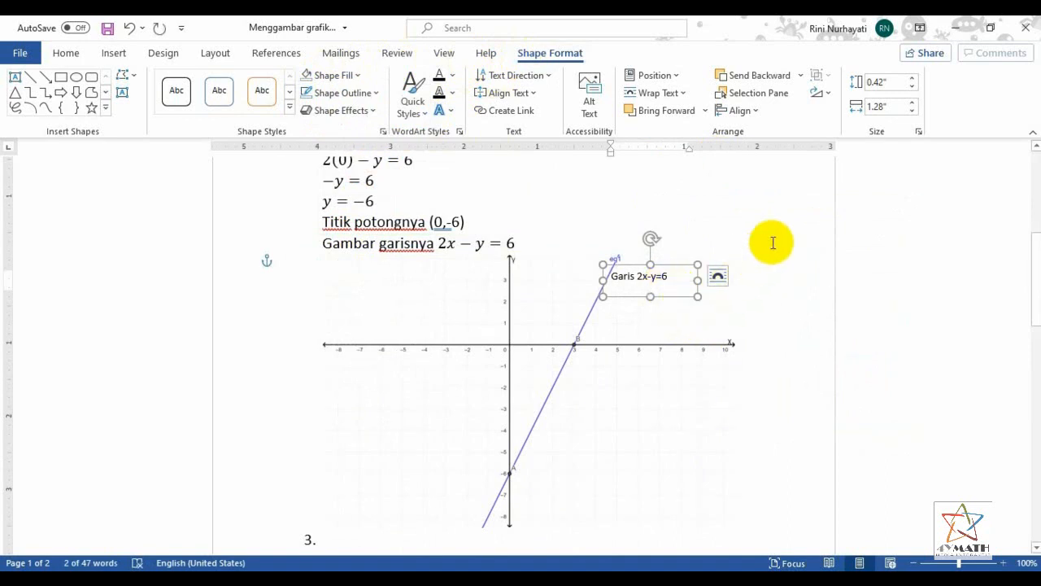
# Duplicate the line label, change the copy's text to "(0, -6)" and place it beside point A on the y-axis
pyautogui.click(767, 243)
pyautogui.hotkey('ctrl', 'v')
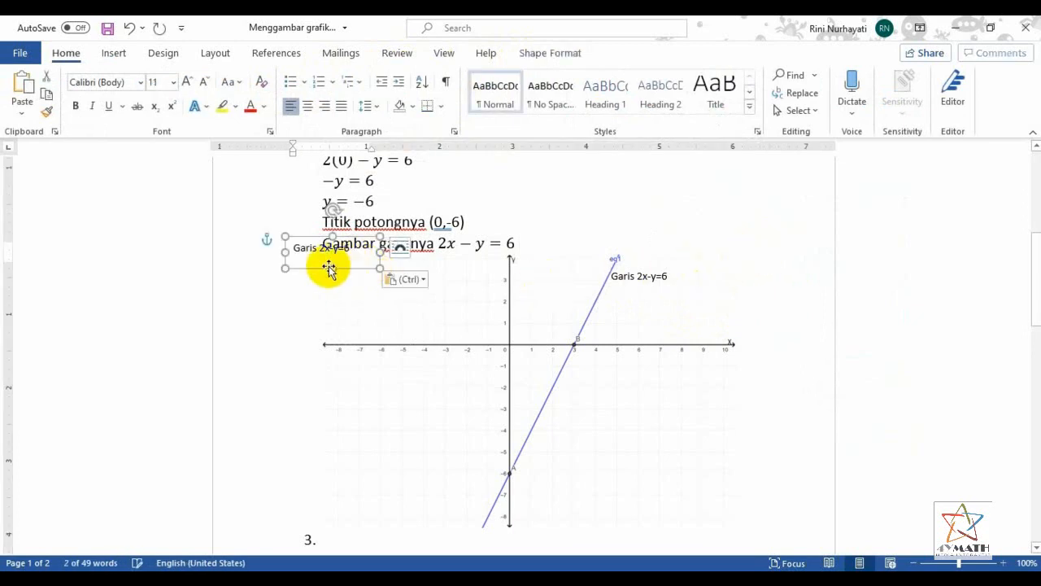
pyautogui.moveTo(304, 271); pyautogui.dragTo(345, 301)
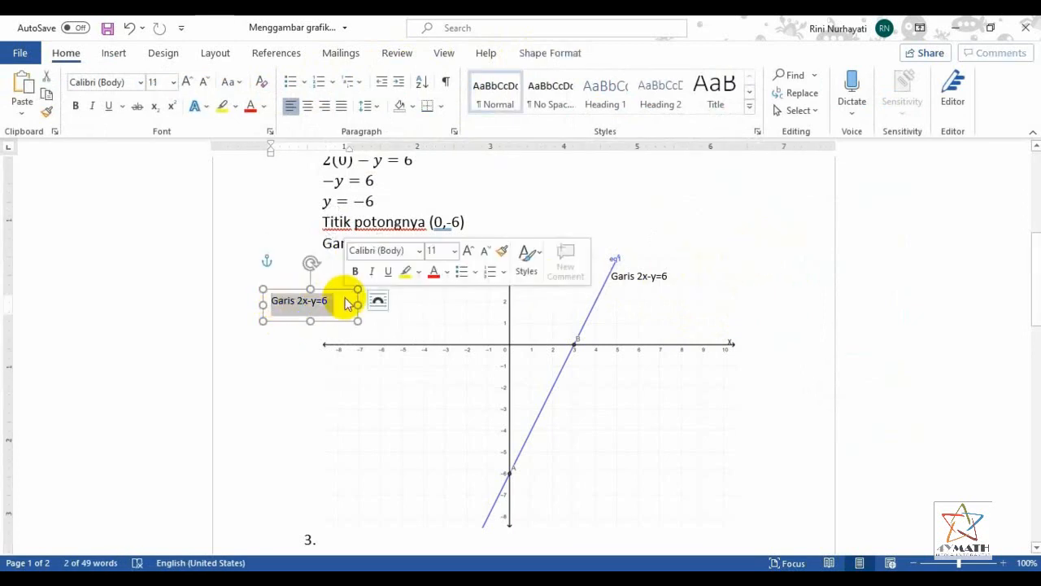
pyautogui.write('0, -6)')
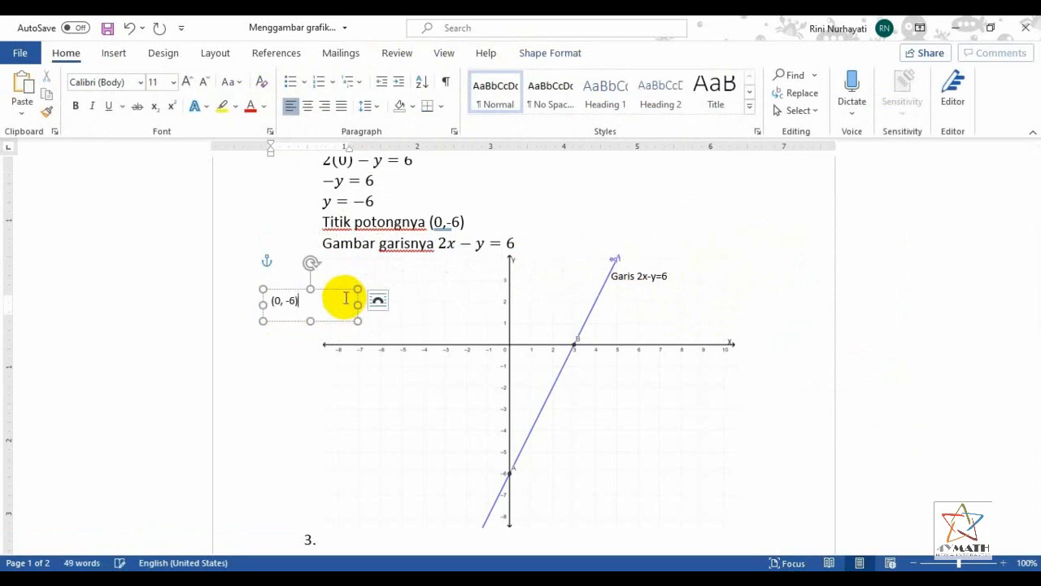
pyautogui.moveTo(337, 320); pyautogui.dragTo(584, 492)
# Duplicate the point label, change the copy's text to "(3, 0)" and place it beside point B on the x-axis
pyautogui.click(797, 379)
pyautogui.hotkey('ctrl', 'v')
pyautogui.click(307, 269)
pyautogui.press('Delete')
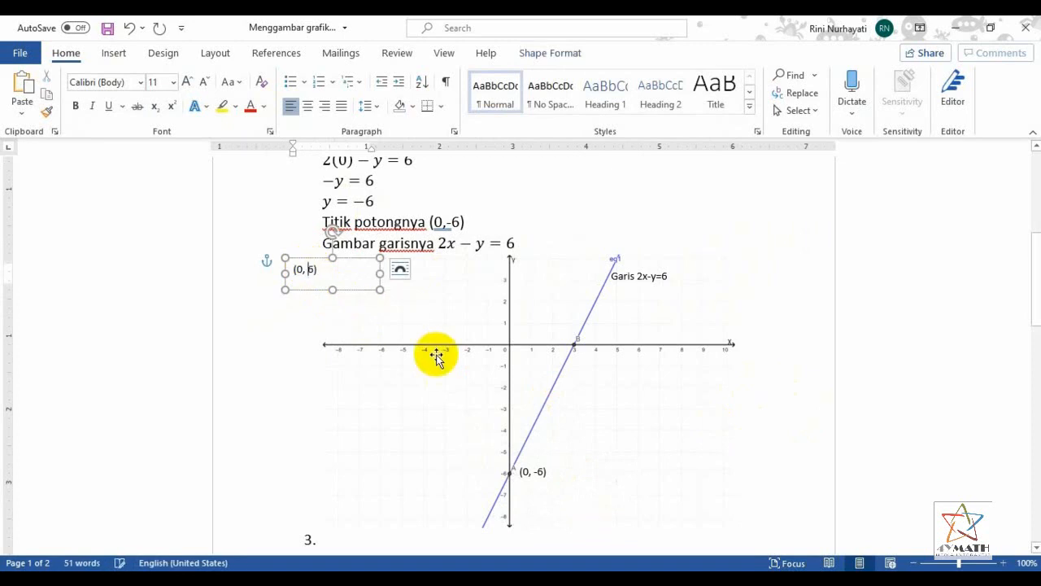
pyautogui.press('BackSpace')
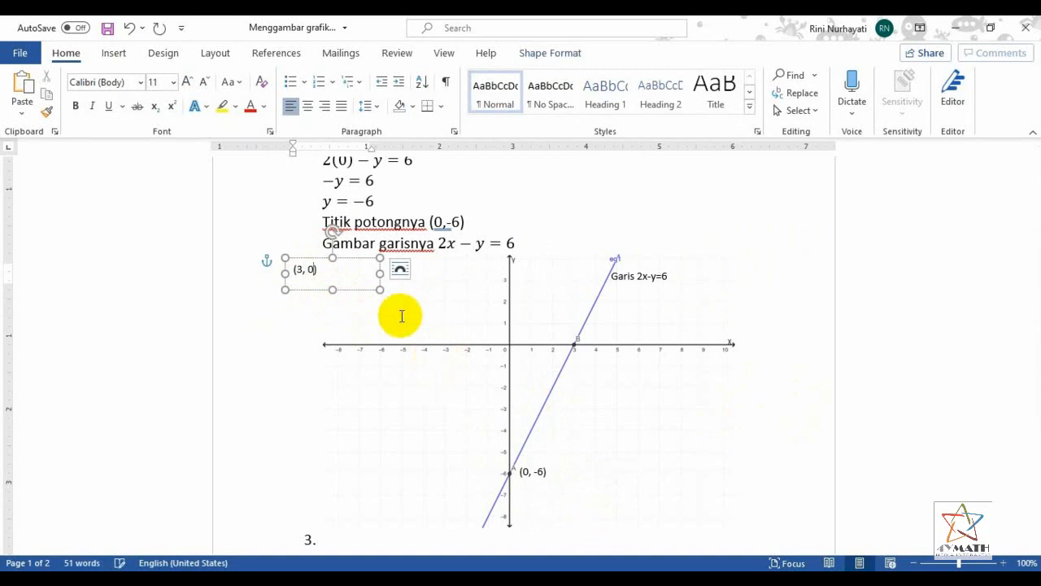
pyautogui.moveTo(334, 293); pyautogui.dragTo(607, 356)
# Enlarge the graph image slightly and realign the (3, 0) and (0, -6) labels with their intercept points
pyautogui.click(592, 404)
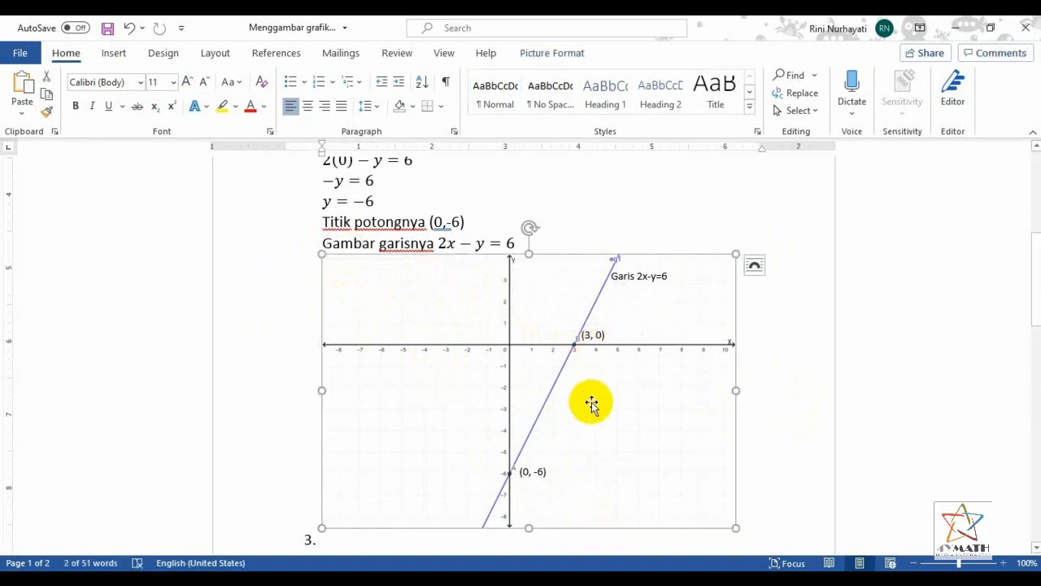
pyautogui.moveTo(735, 528); pyautogui.dragTo(756, 540)
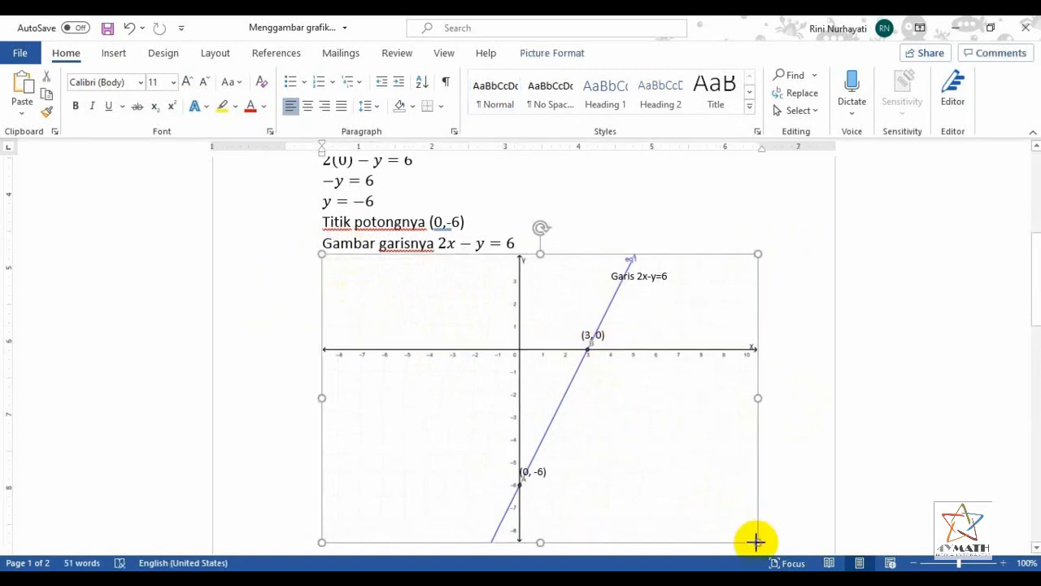
pyautogui.click(587, 334)
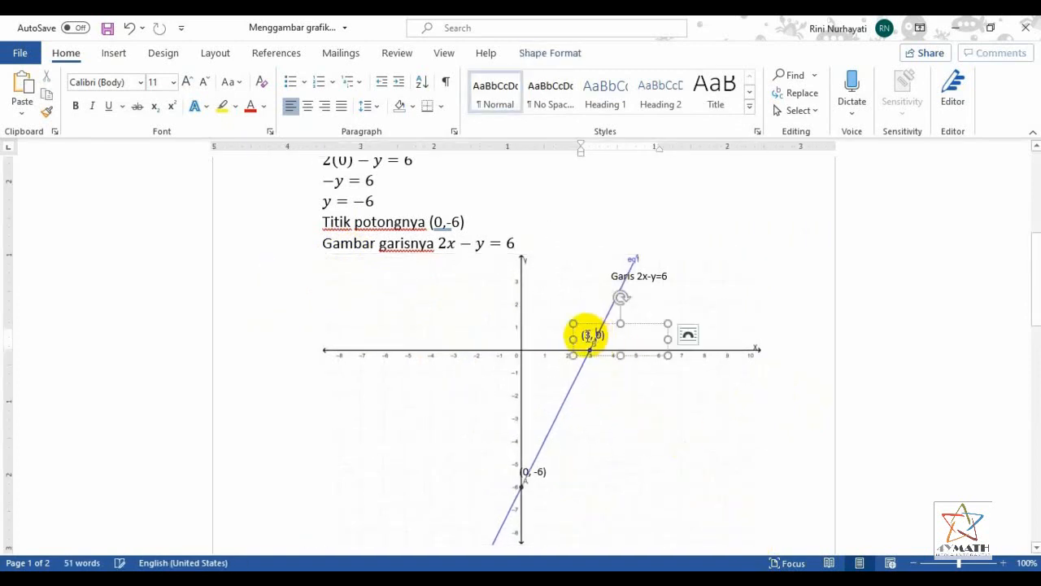
pyautogui.moveTo(582, 358); pyautogui.dragTo(607, 363)
pyautogui.click(537, 488)
pyautogui.moveTo(539, 490); pyautogui.dragTo(553, 505)
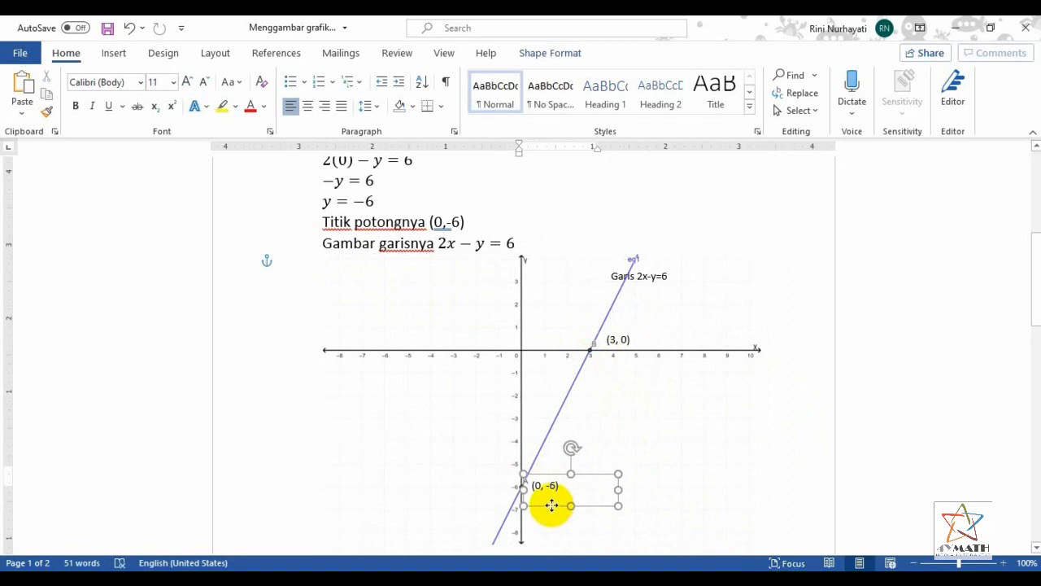
# Enter "Menguji dengan titik (0,0)" as the text of list item 3 on page 2
pyautogui.click(800, 404)
pyautogui.scroll(-2, 820, 396)
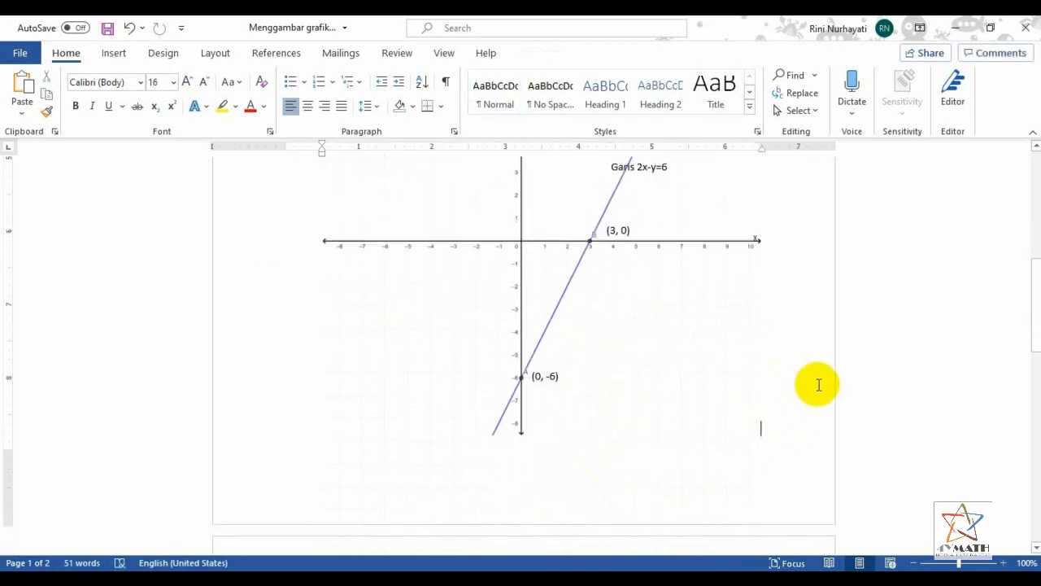
pyautogui.scroll(2, 818, 390)
pyautogui.scroll(-8, 815, 386)
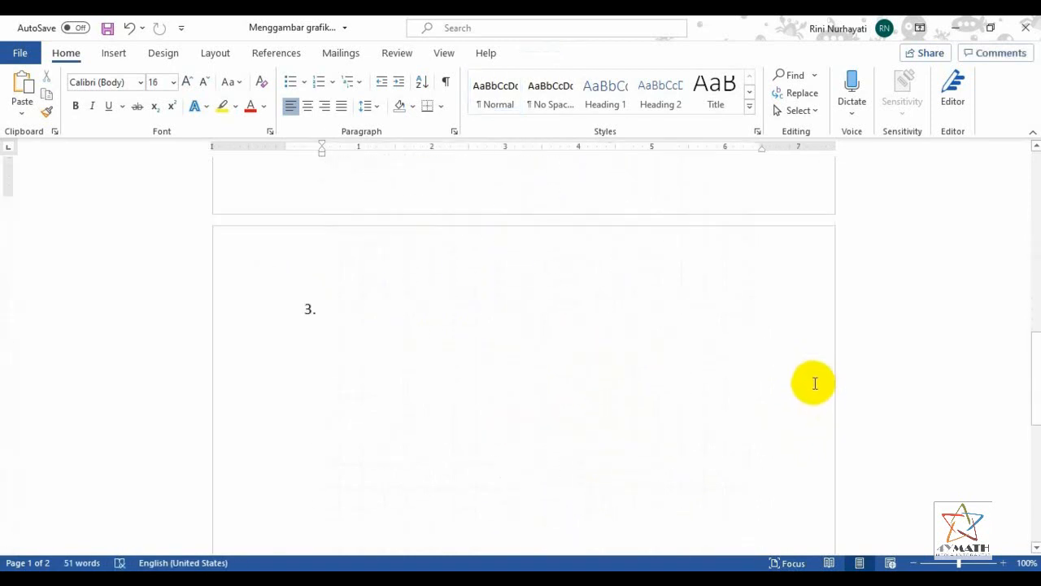
pyautogui.click(453, 292)
pyautogui.scroll(8, 849, 307)
pyautogui.scroll(4, 851, 308)
pyautogui.scroll(-10, 851, 309)
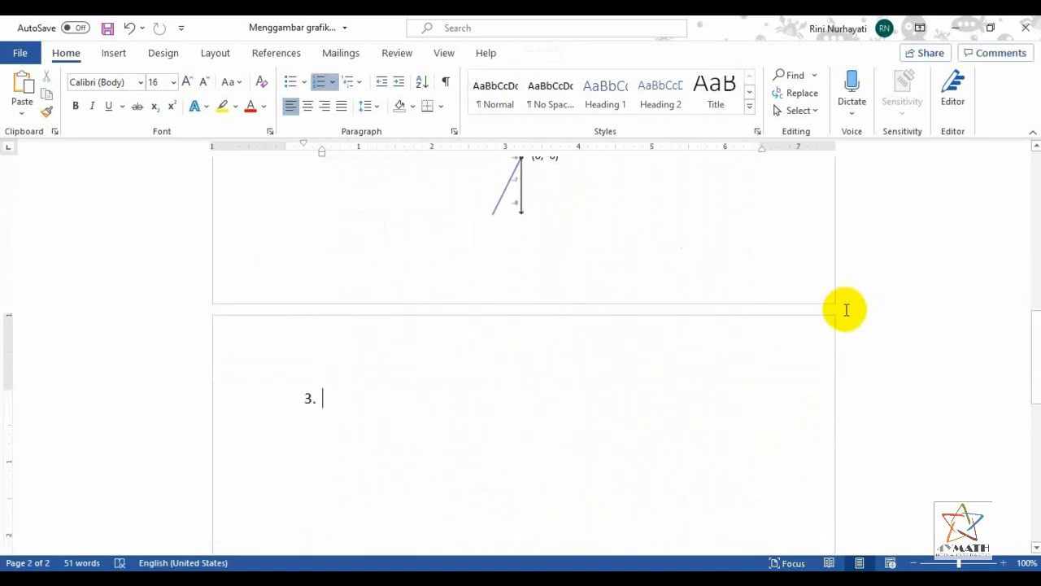
pyautogui.write('Menguji dengan titik (0,0')
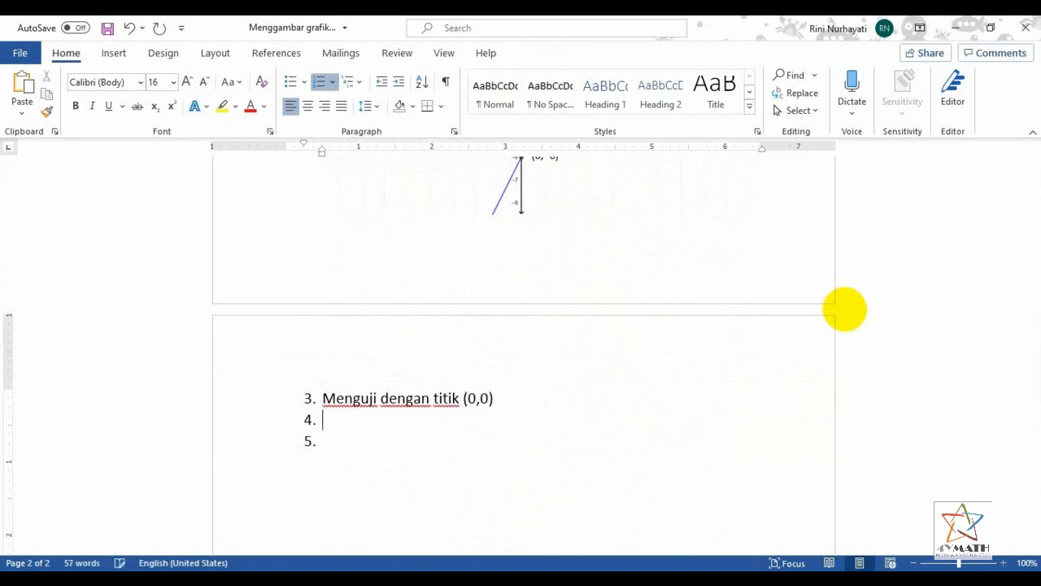
# Copy the equation 2x − (0) = 6 from item 2 and paste it on an unnumbered line below item 3
pyautogui.scroll(8, 869, 217)
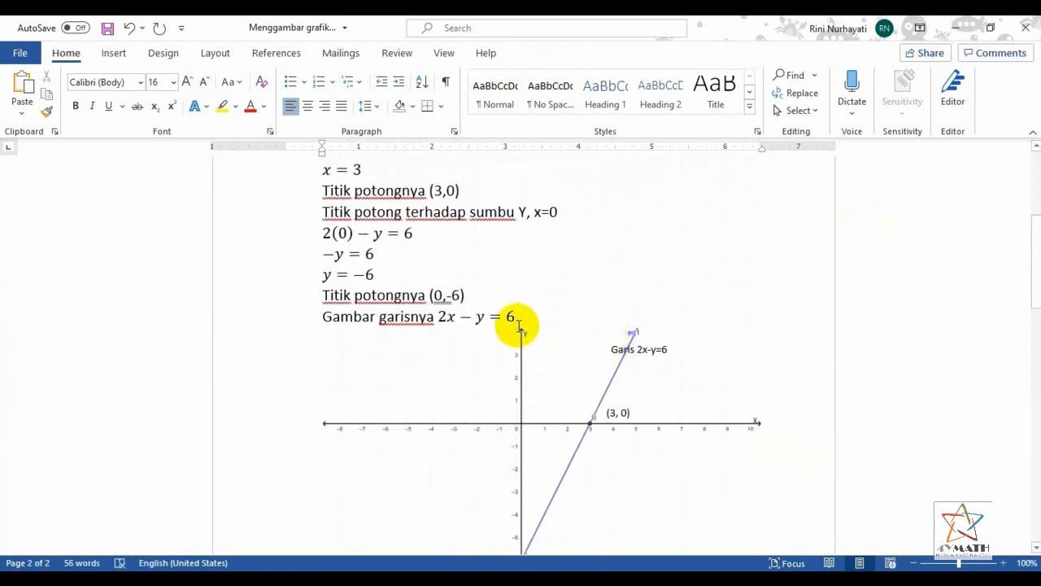
pyautogui.scroll(1, 423, 261)
pyautogui.moveTo(326, 201); pyautogui.dragTo(416, 203)
pyautogui.hotkey('ctrl', 'c')
pyautogui.scroll(-6, 459, 411)
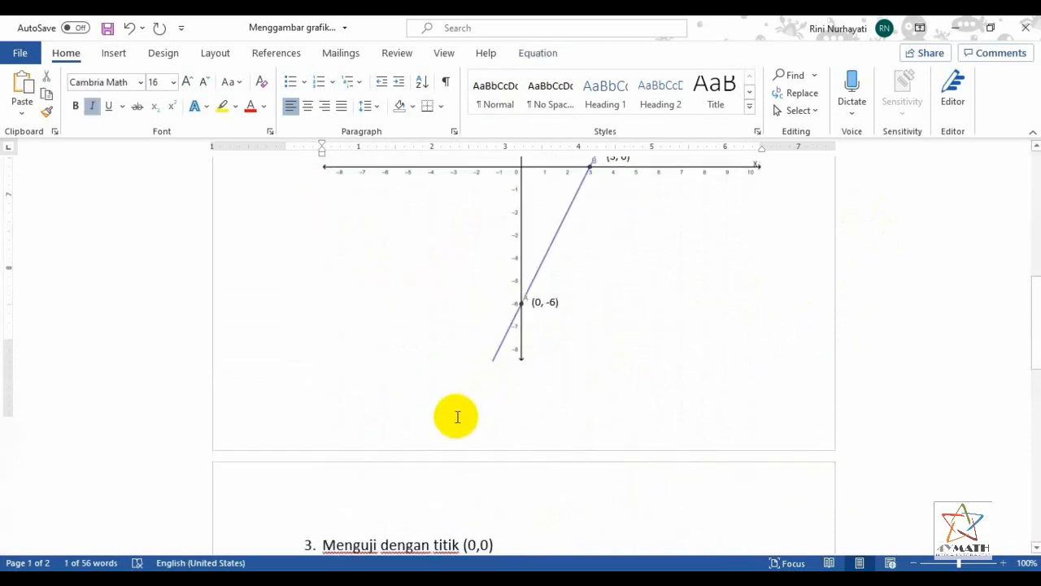
pyautogui.click(431, 428)
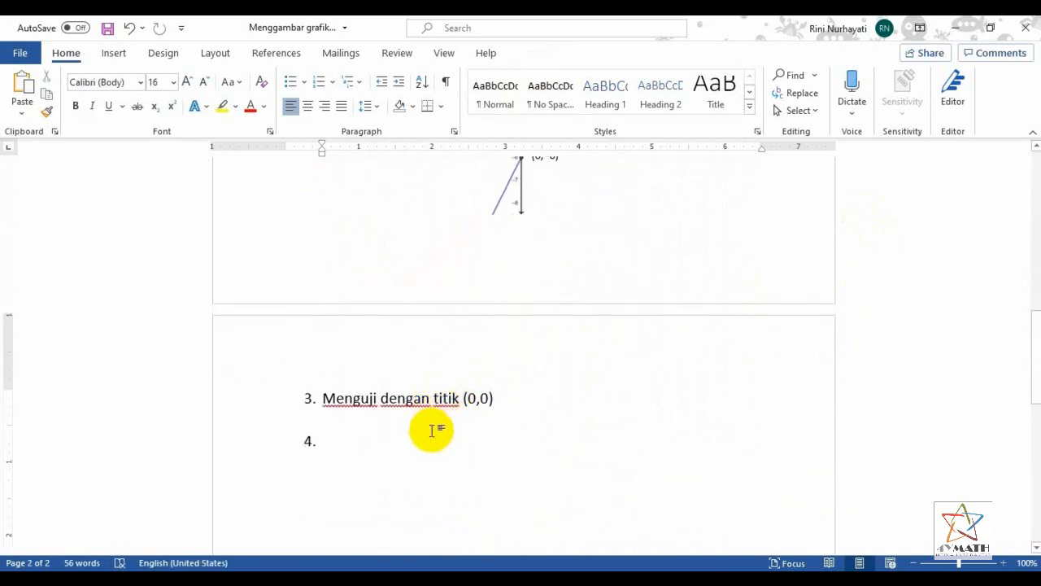
pyautogui.hotkey('ctrl', 'v')
# Replace (0) with y in the pasted equation so it reads 2x − y = 6, and delete that equation line
pyautogui.click(363, 420)
pyautogui.hotkey('shift', 'Right')
pyautogui.hotkey('shift', 'Right')
pyautogui.hotkey('shift', 'Right')
pyautogui.press('Delete')
pyautogui.write('y')
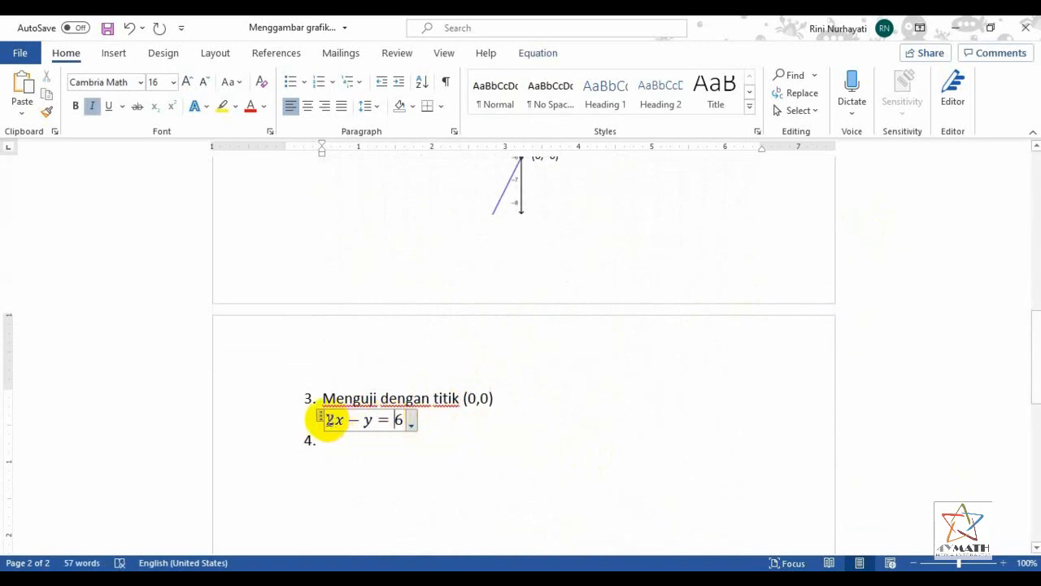
pyautogui.click(244, 421)
pyautogui.press('Delete')
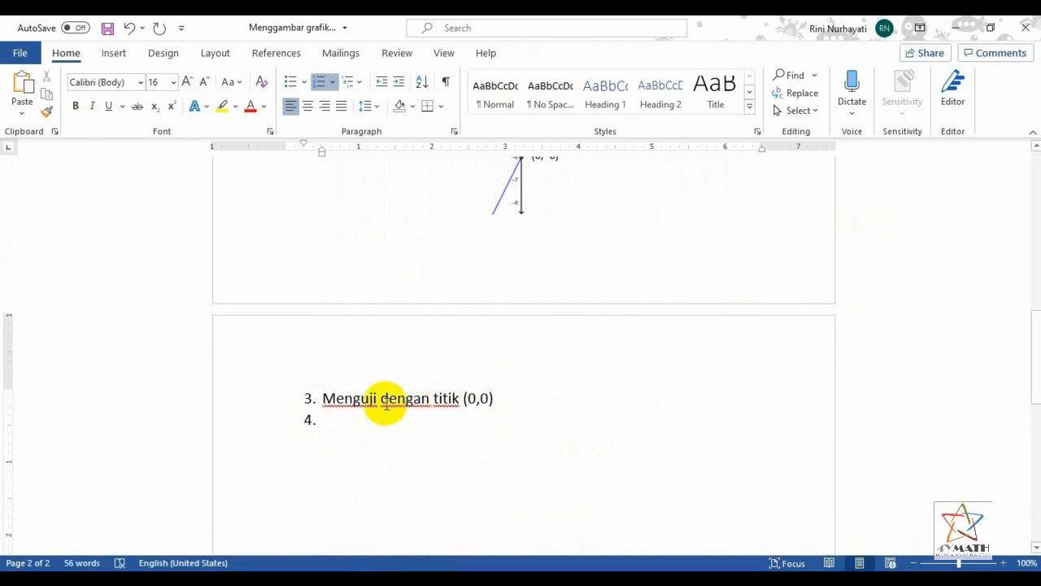
# Cut the text of list item 3 and paste it back in the same place
pyautogui.moveTo(323, 397); pyautogui.dragTo(498, 400)
pyautogui.hotkey('ctrl', 'c')
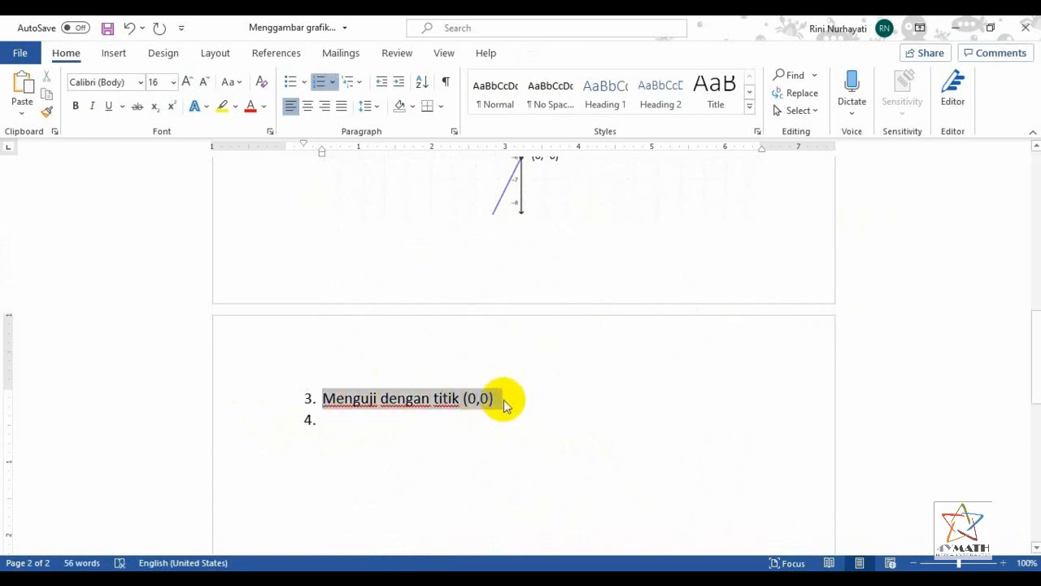
pyautogui.press('Delete')
pyautogui.scroll(10, 611, 407)
pyautogui.scroll(-9, 609, 408)
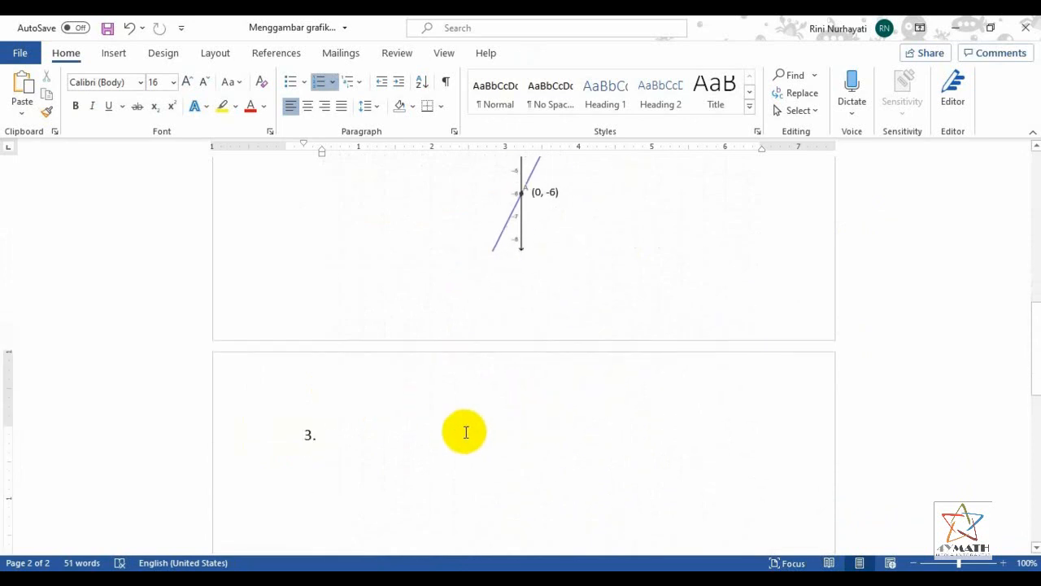
pyautogui.hotkey('ctrl', 'v')
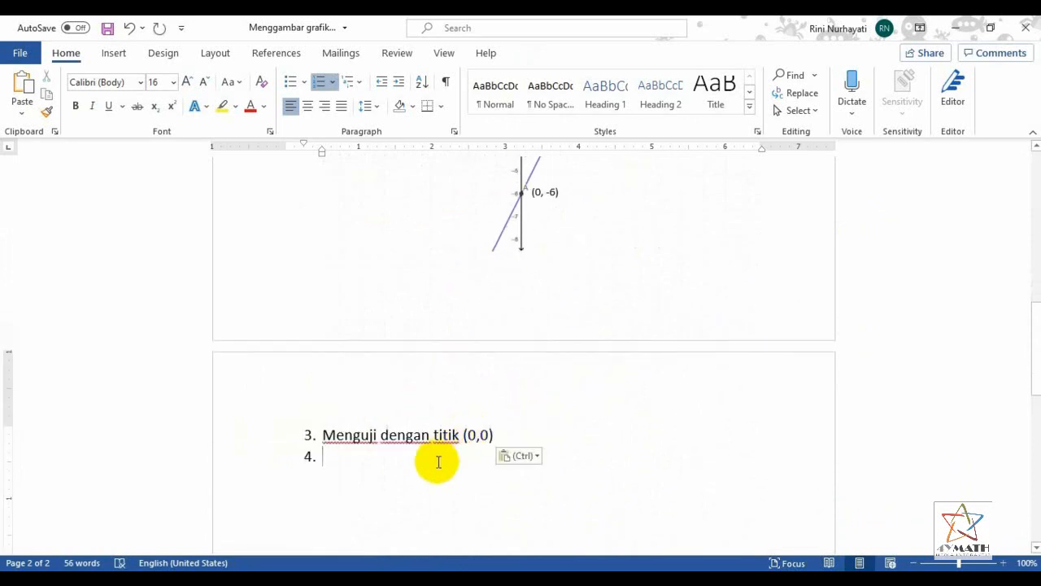
# Start an unnumbered line below item 3 and paste a copy of the title's inequality 2x − y ≤ 6 there
pyautogui.press('Return')
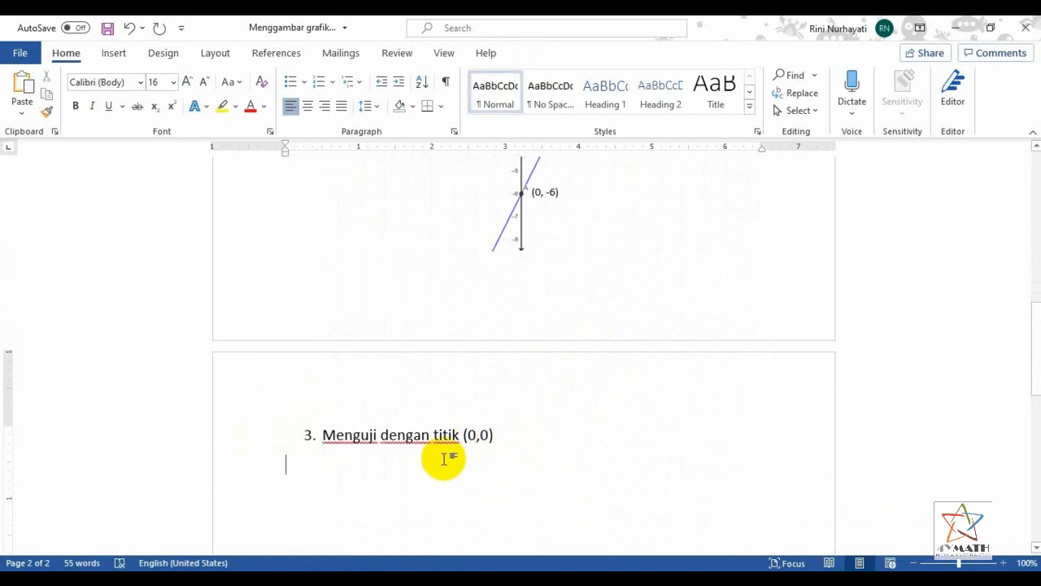
pyautogui.scroll(15, 439, 461)
pyautogui.scroll(2, 415, 335)
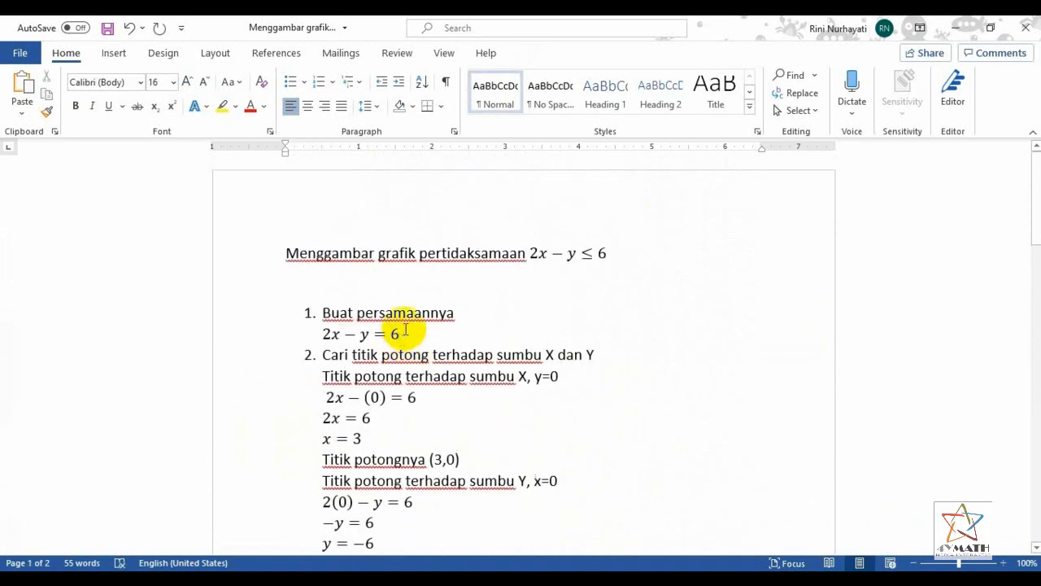
pyautogui.click(532, 253)
pyautogui.click(602, 254)
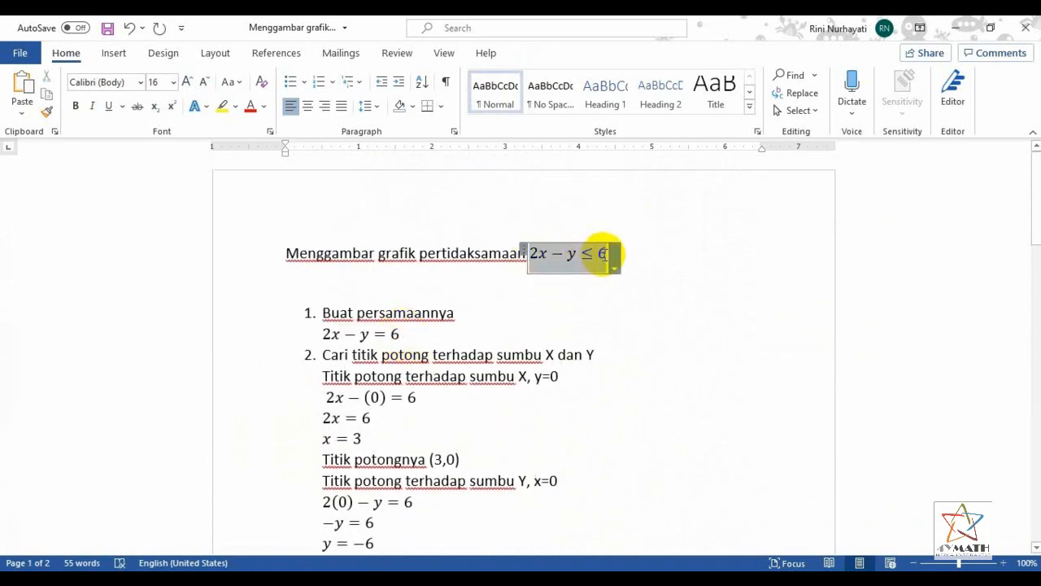
pyautogui.scroll(-7, 557, 403)
pyautogui.scroll(-8, 549, 401)
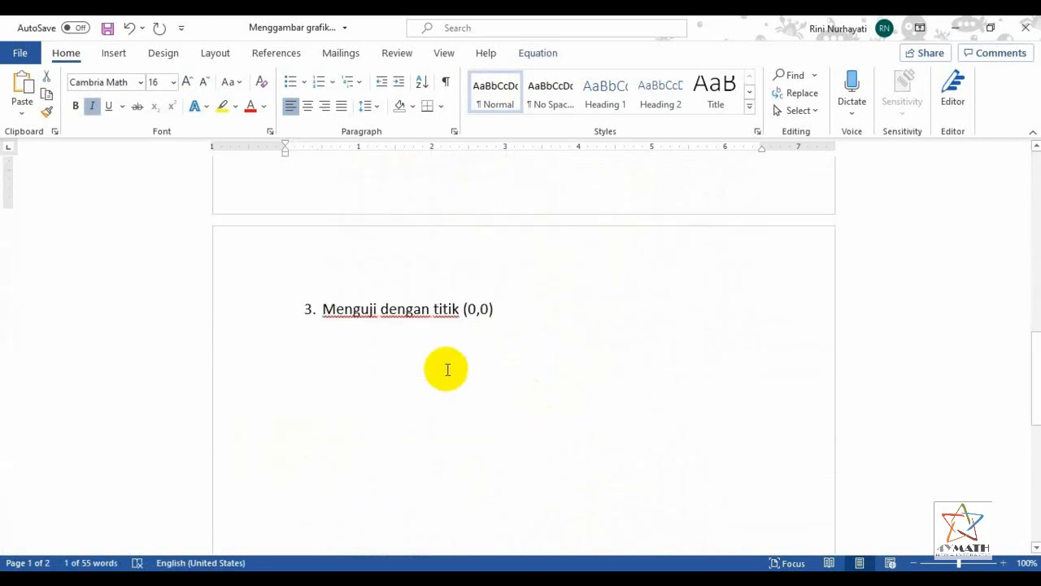
pyautogui.click(441, 326)
pyautogui.write('2x−y≤6')
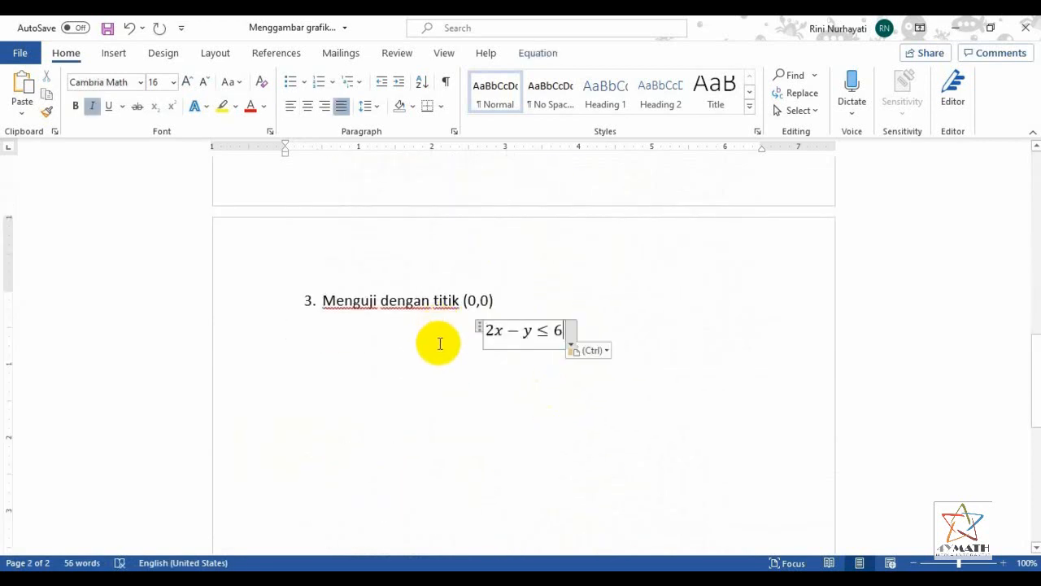
# Left-align the inequality 2x − y ≤ 6 below item 3 and indent it to line up with the item's text
pyautogui.click(613, 326)
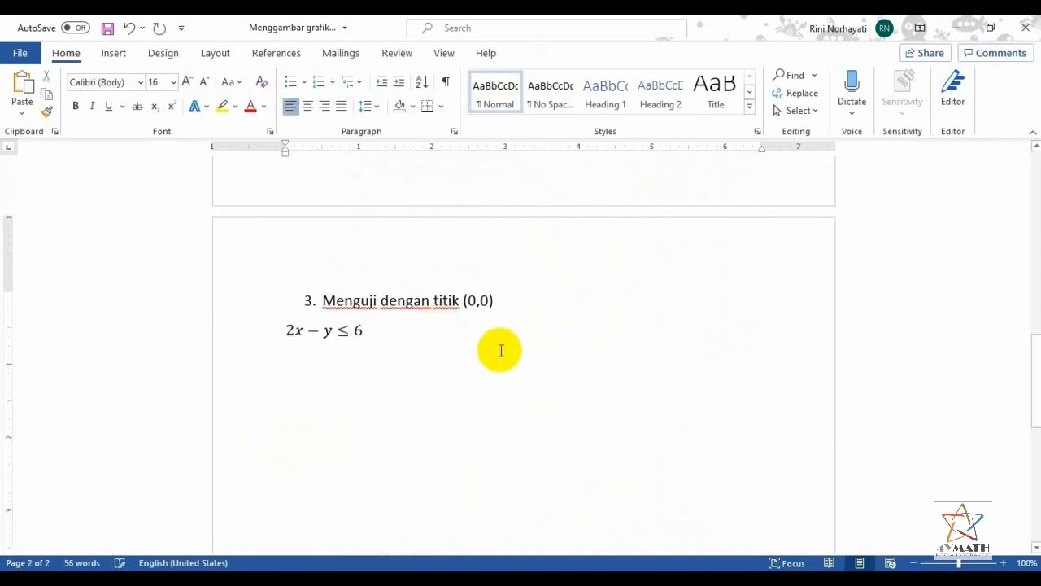
pyautogui.click(262, 331)
pyautogui.click(285, 350)
pyautogui.press('Tab')
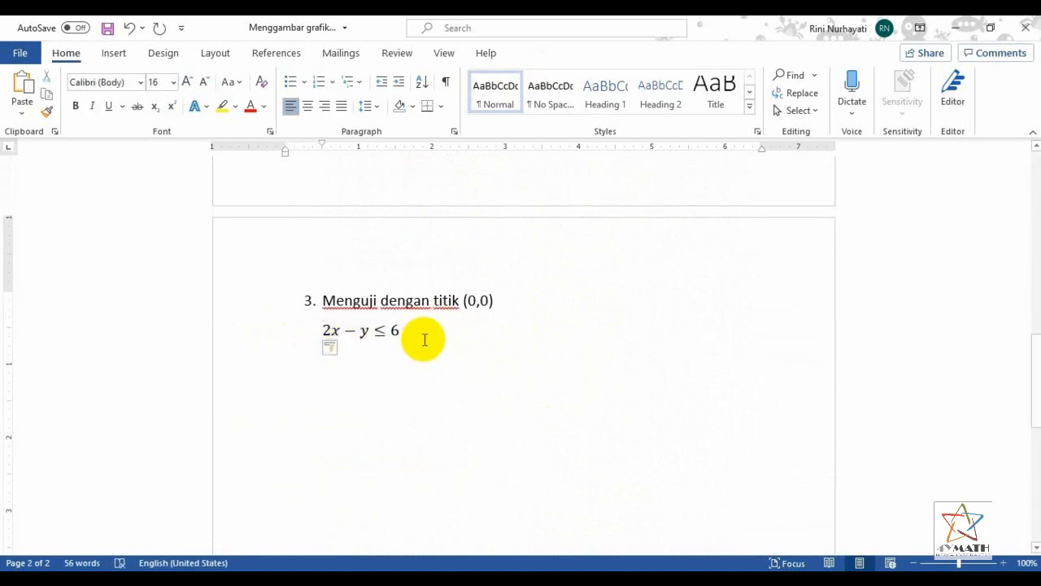
# Paste a copy of the inequality on the line below, replace x and y with (0) so it reads 2(0) − (0) ≤ 6, and left-align it
pyautogui.write('2x−y≤6')
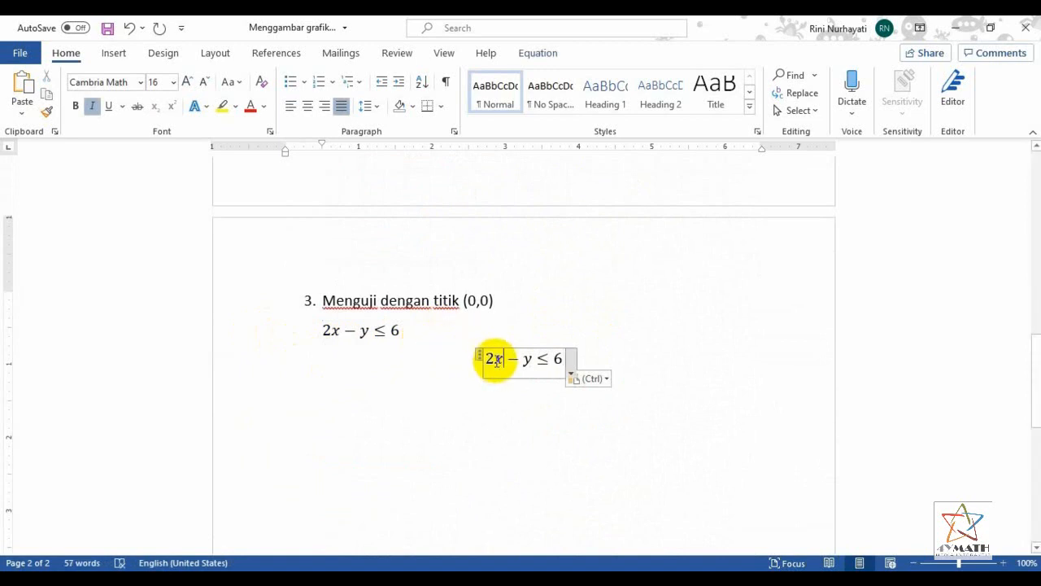
pyautogui.press('BackSpace')
pyautogui.write('(0)')
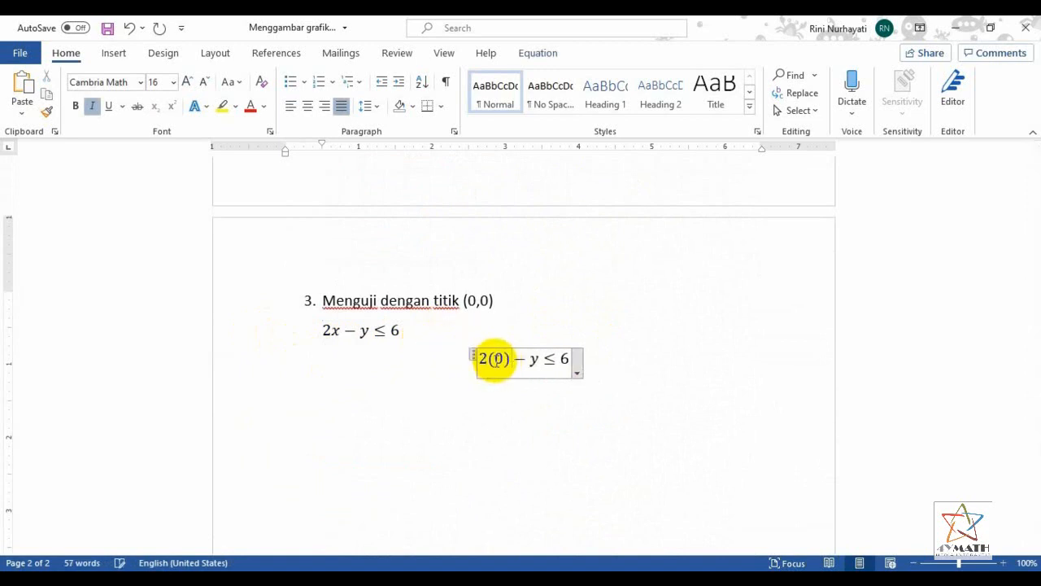
pyautogui.press('BackSpace')
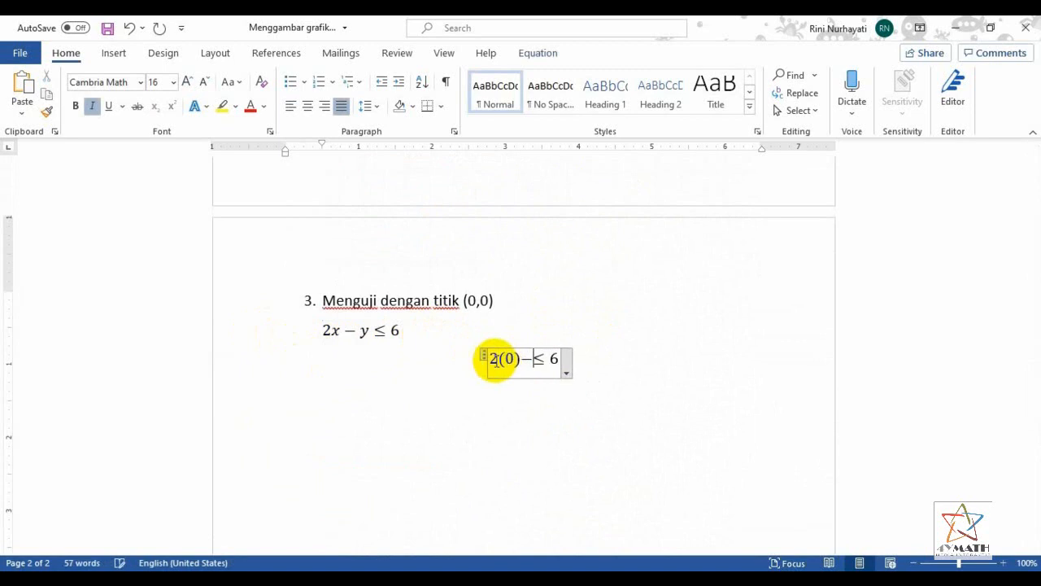
pyautogui.write(')')
pyautogui.press('BackSpace')
pyautogui.write('(0)')
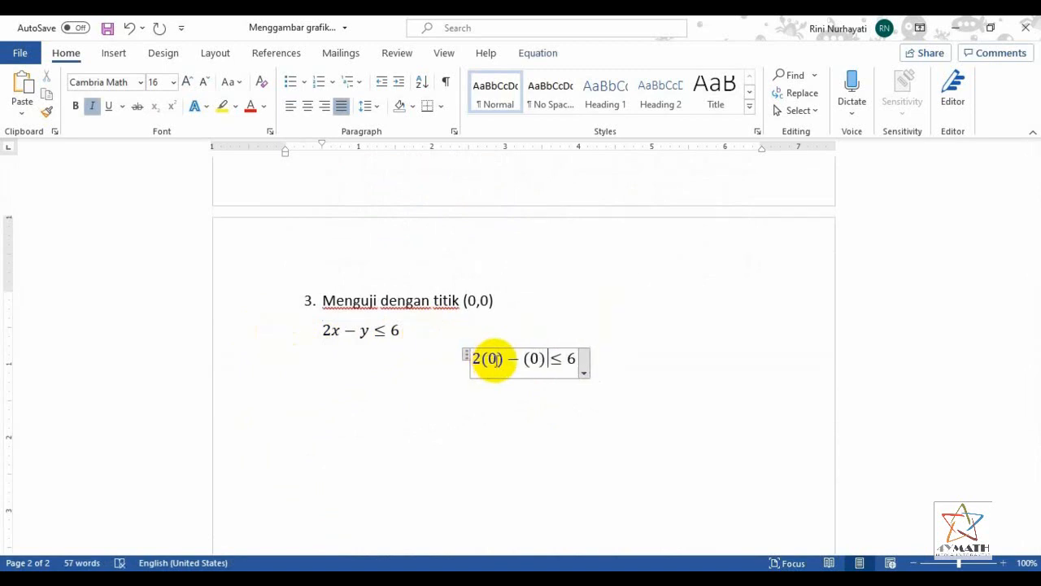
pyautogui.click(662, 372)
pyautogui.hotkey('ctrl', 'l')
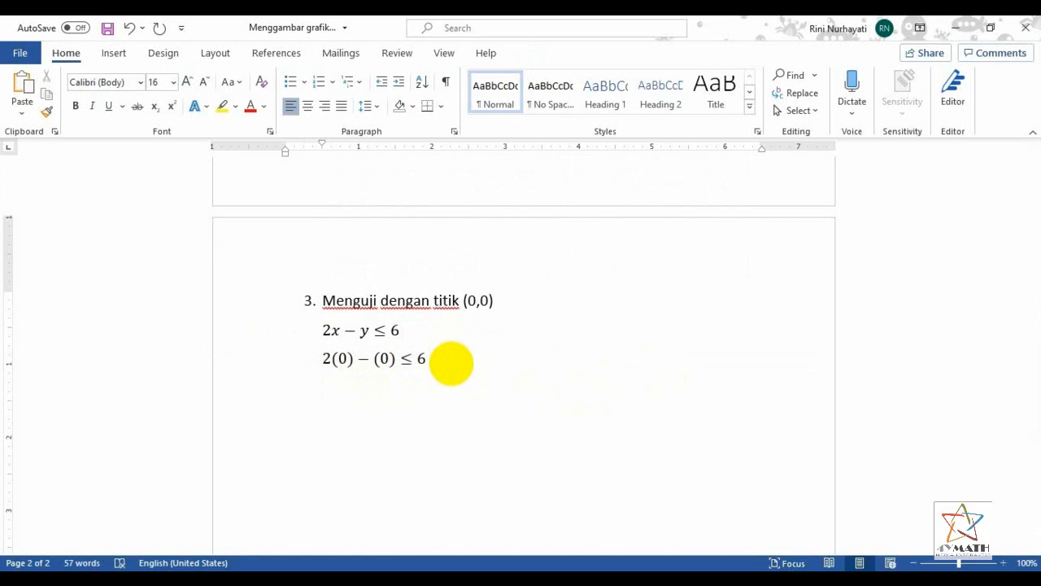
# Add the left-aligned equation 0 ≤ 6 on the line below the substitution, followed by the text "(benar)"
pyautogui.click(111, 54)
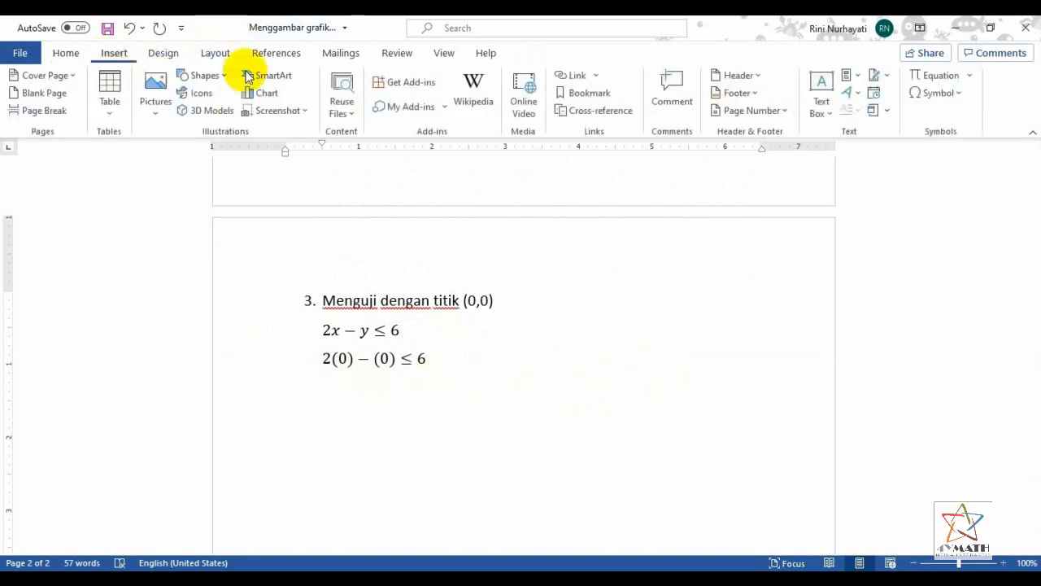
pyautogui.click(920, 76)
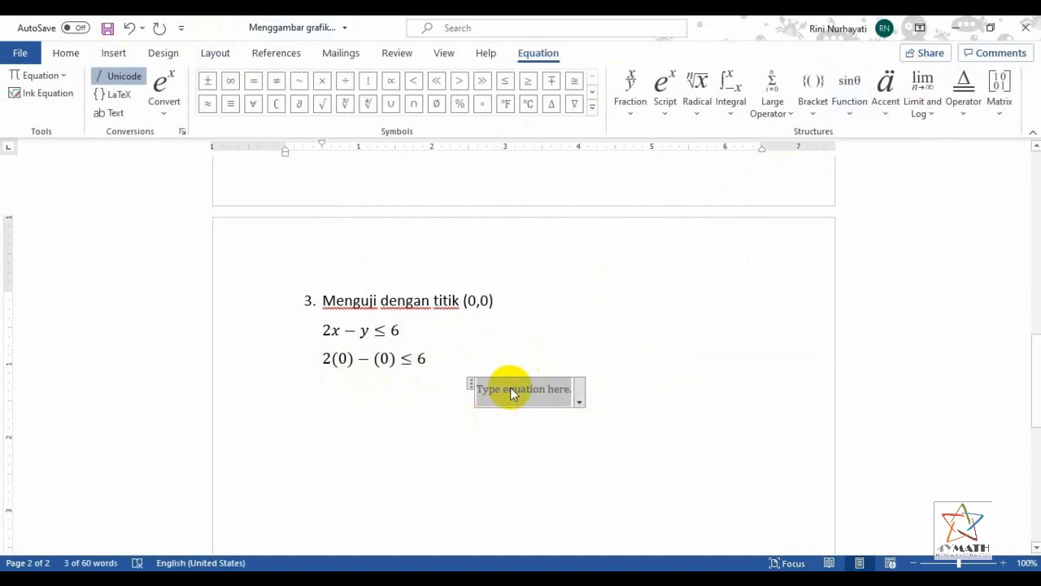
pyautogui.write('0')
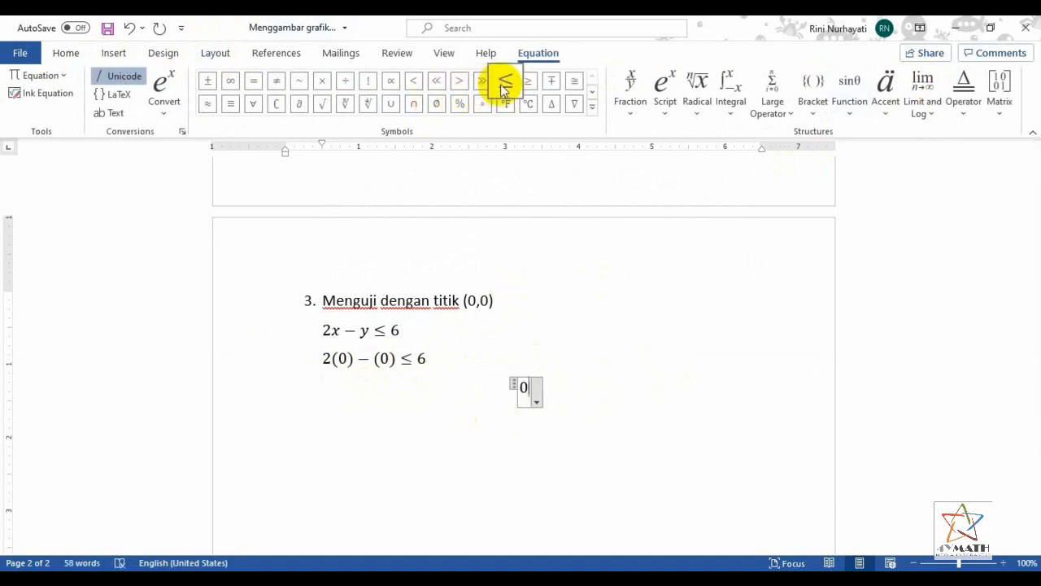
pyautogui.click(503, 85)
pyautogui.write('6')
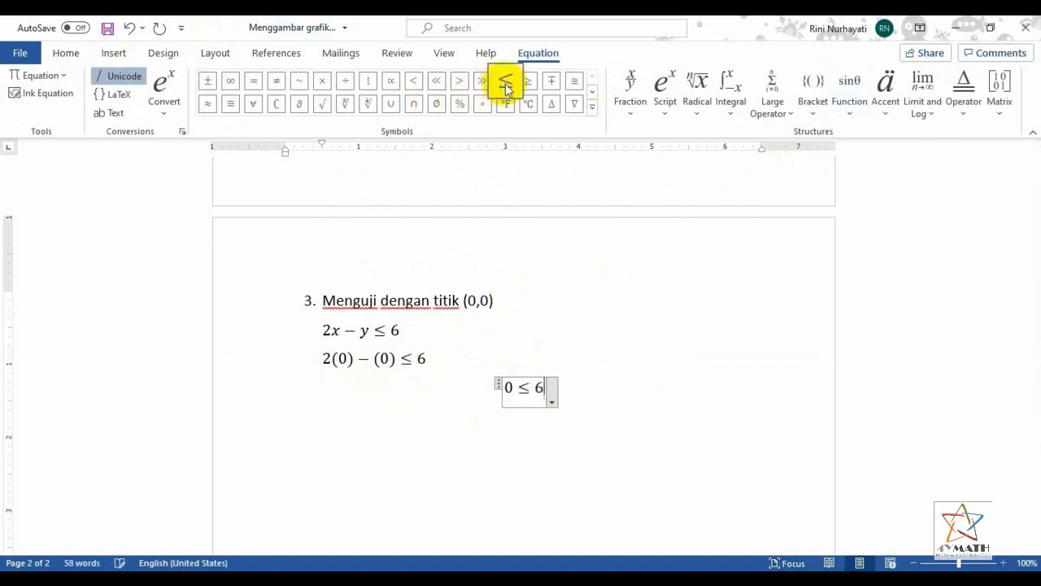
pyautogui.click(648, 392)
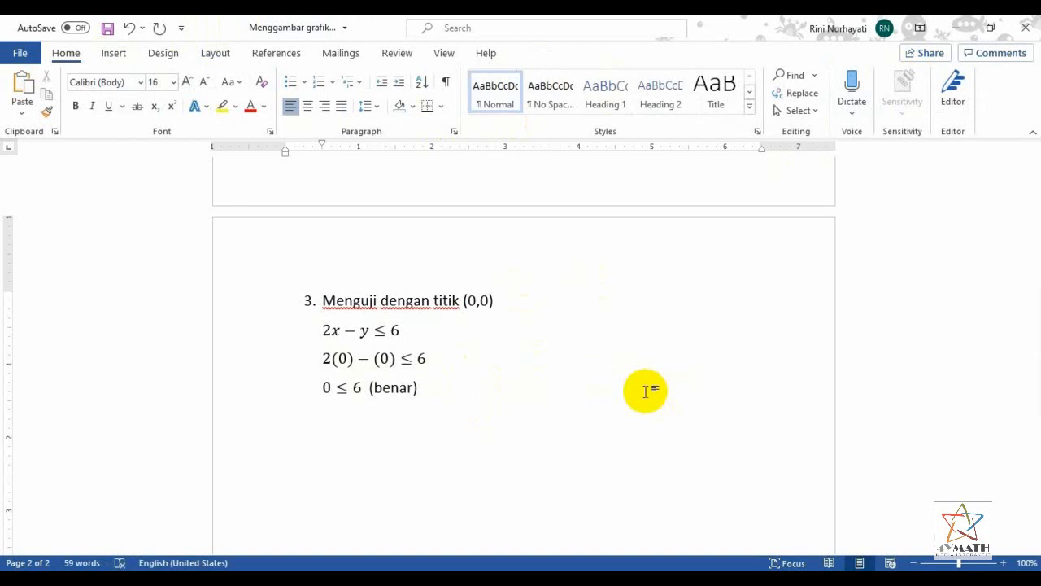
# Write the conclusion "Karena (0,0) memenuhi pertidaksamaan maka yang diarsis adalah daerah yang memuat (0,0) sebagai daerah penyelesaian." below 0 ≤ 6 and start a new line
pyautogui.press('Return')
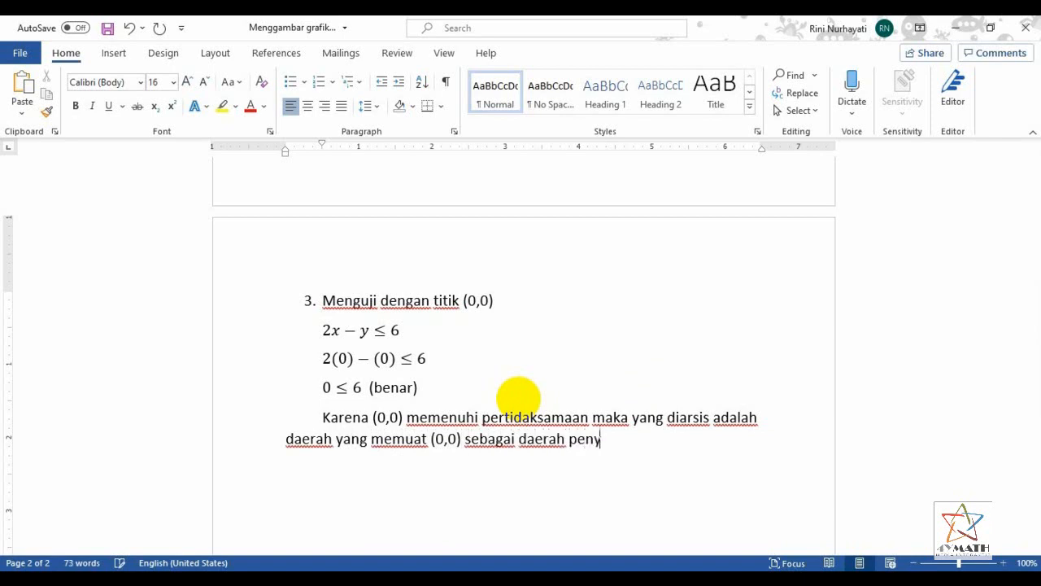
pyautogui.write('.')
pyautogui.press('Return')
# Switch to GeoGebra and graph the inequality 2x − y ≤ 6 as a new entry below point B
pyautogui.scroll(8, 632, 325)
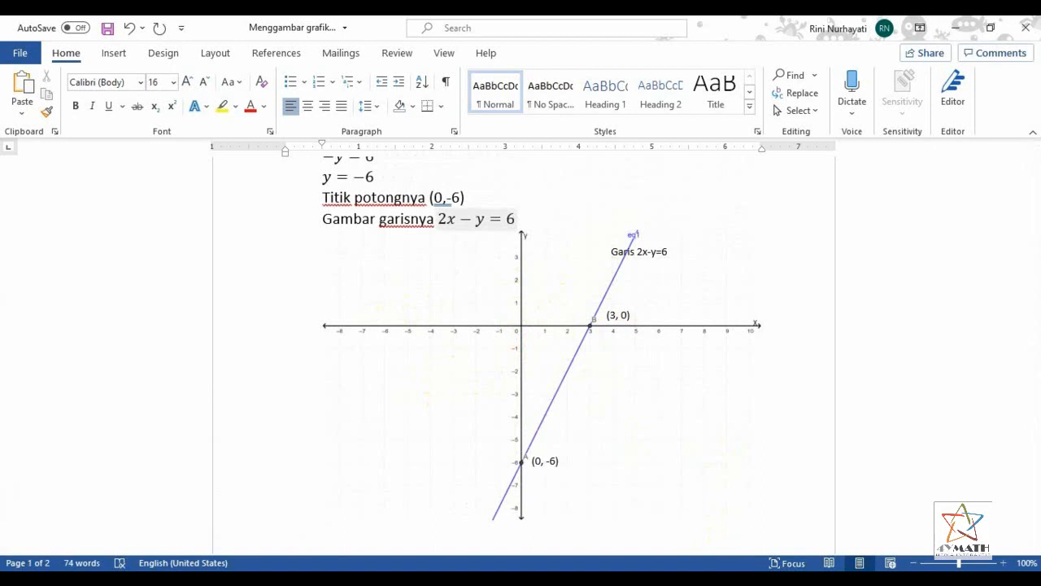
pyautogui.hotkey('alt', 'Tab')
pyautogui.click(99, 259)
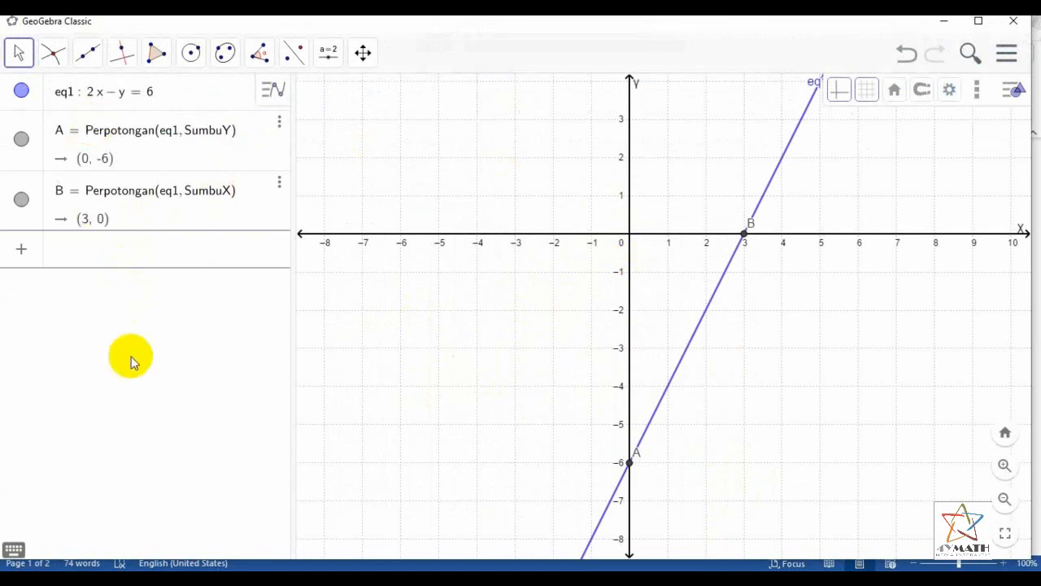
pyautogui.click(15, 550)
pyautogui.click(571, 504)
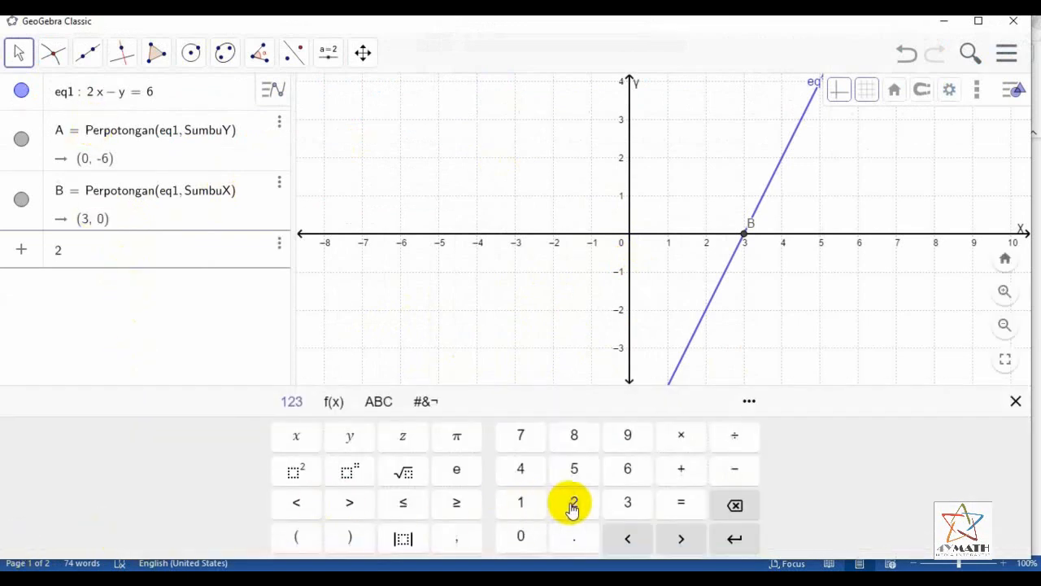
pyautogui.click(306, 446)
pyautogui.click(734, 470)
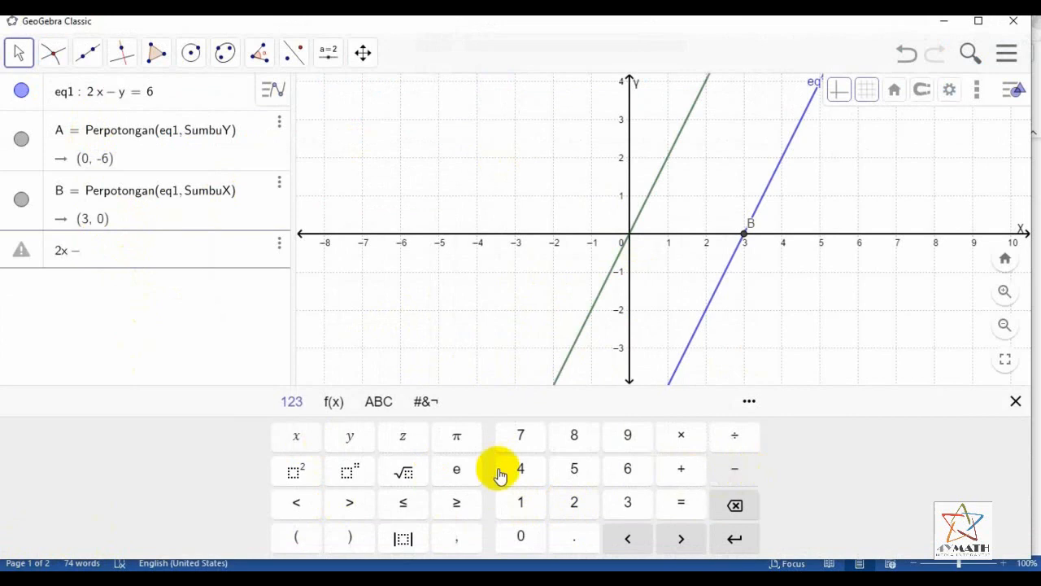
pyautogui.click(352, 439)
pyautogui.click(404, 505)
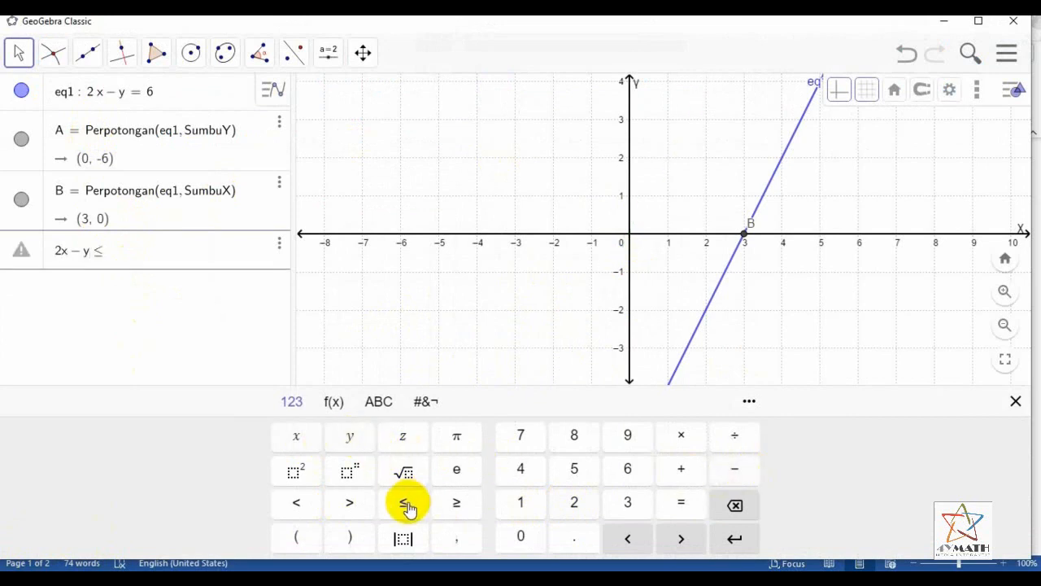
pyautogui.click(627, 470)
pyautogui.click(734, 538)
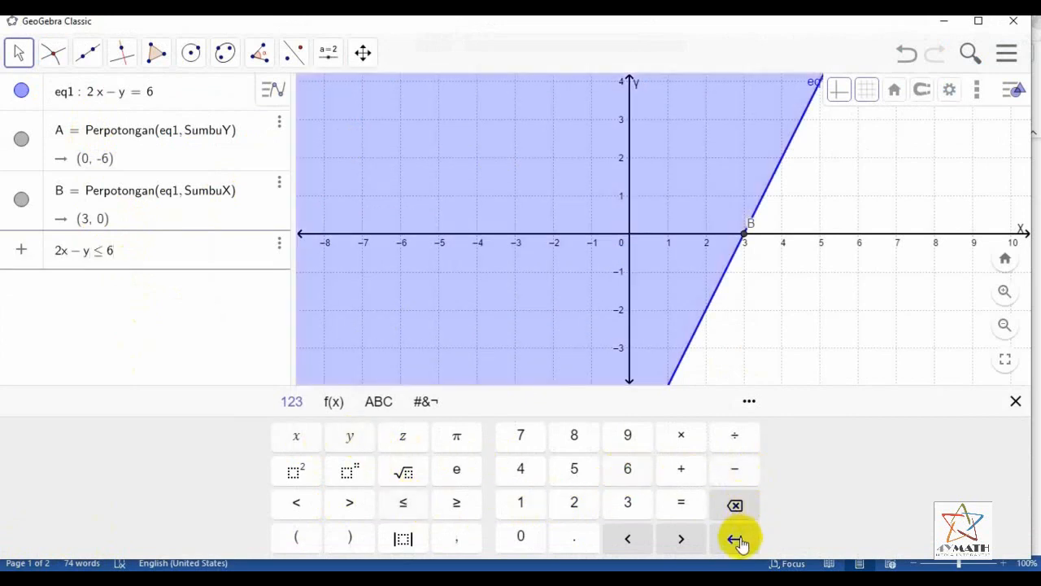
pyautogui.click(1016, 402)
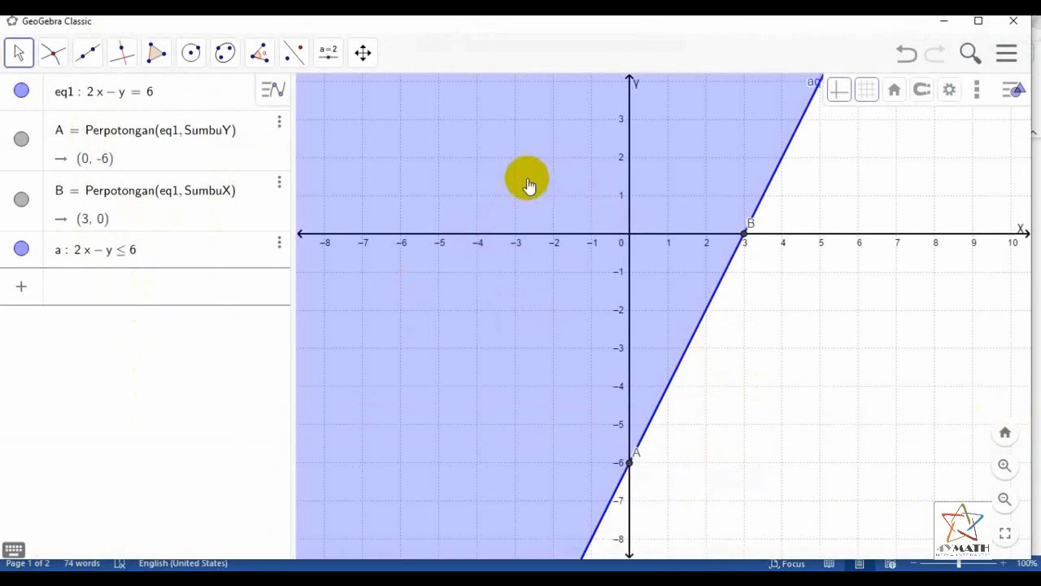
# Change the colour of the shaded region 2x − y ≤ 6 to pink
pyautogui.click(527, 185)
pyautogui.click(833, 89)
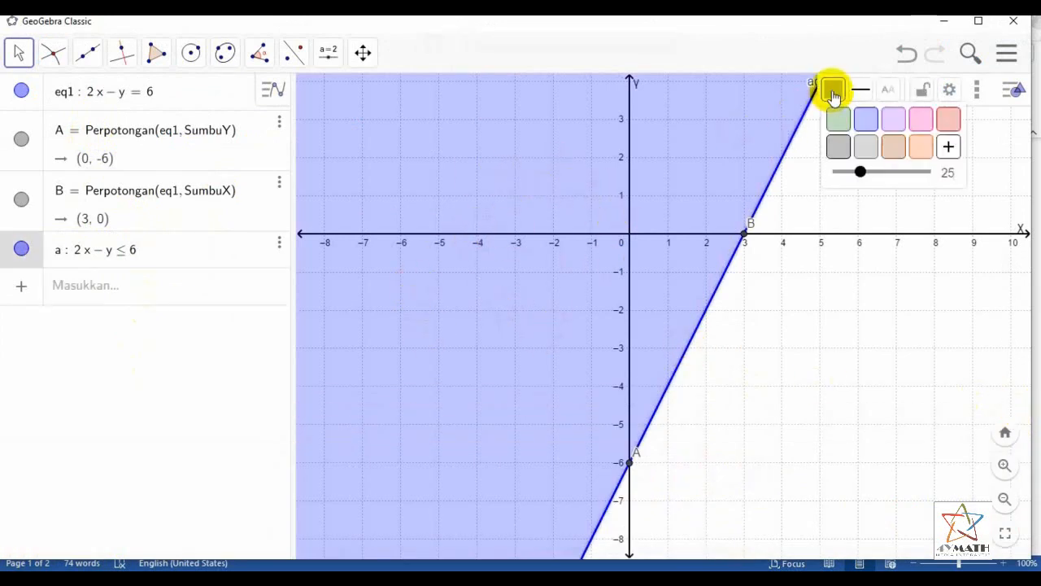
pyautogui.click(925, 118)
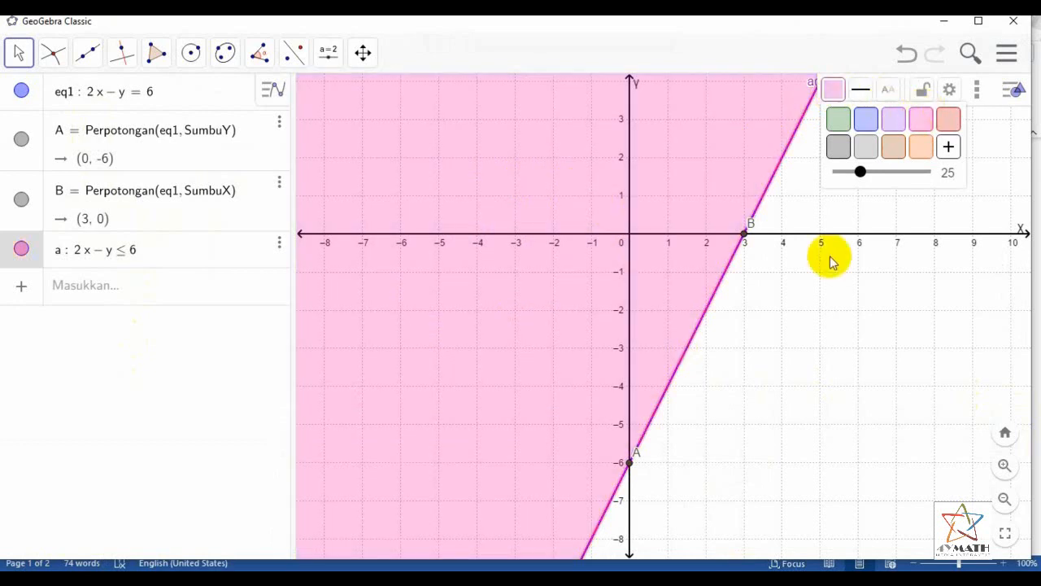
pyautogui.click(809, 323)
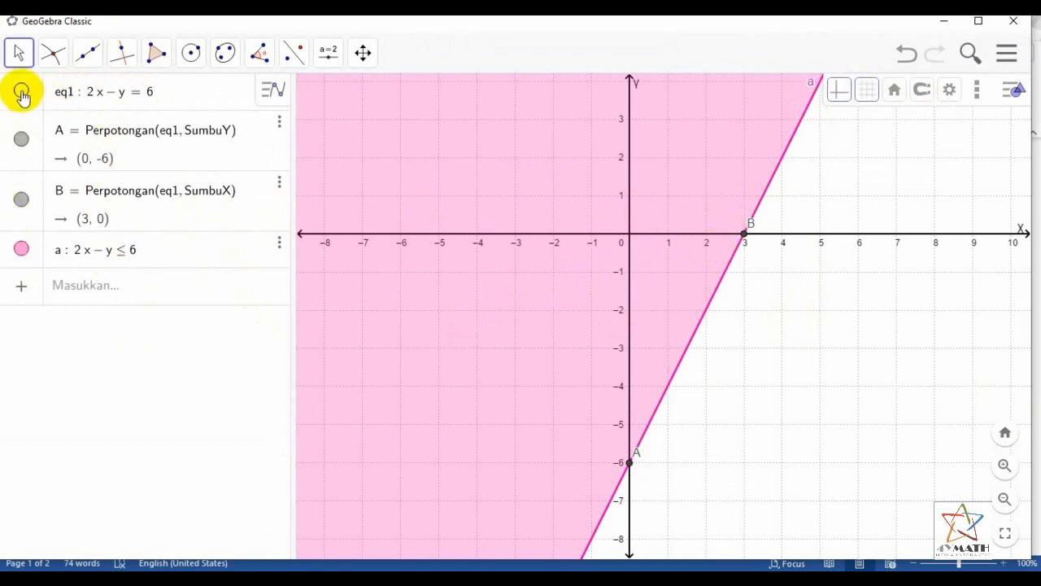
# Compare the region 2x − y ≤ 6 with the line 2x − y = 6 by showing and hiding each, keeping only the region shown
pyautogui.click(22, 249)
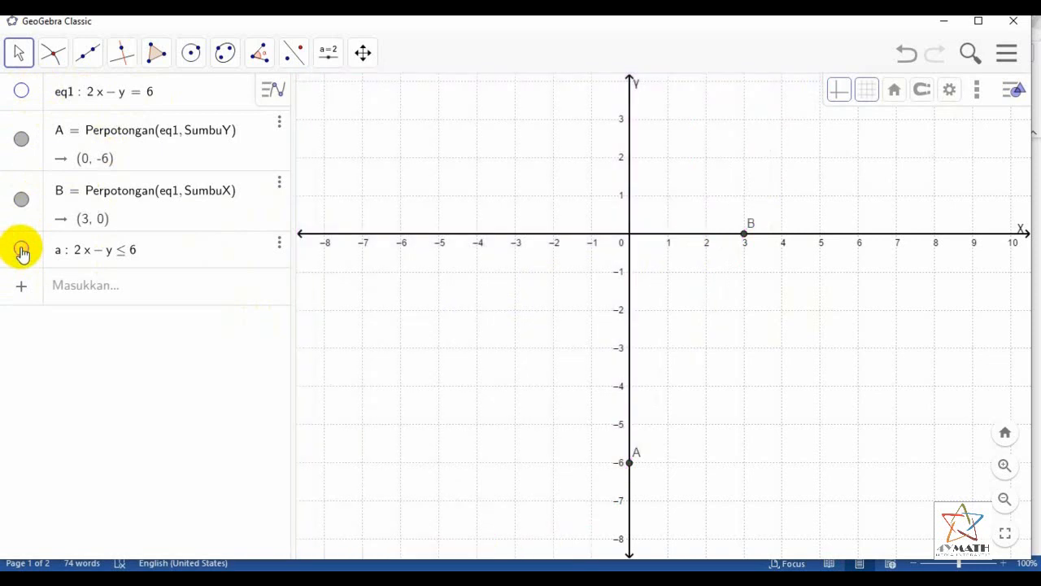
pyautogui.click(21, 248)
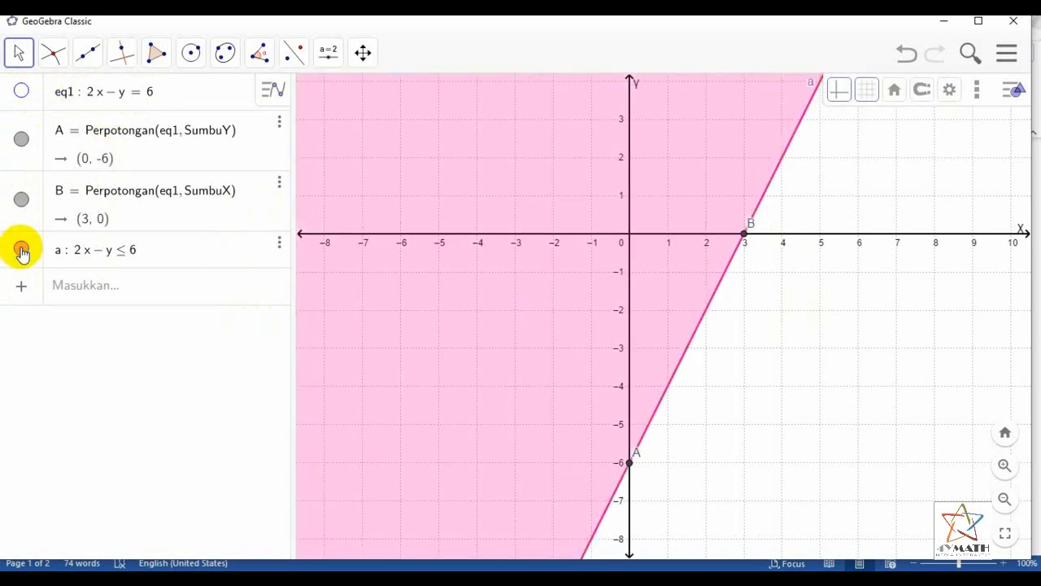
pyautogui.click(21, 250)
pyautogui.click(21, 91)
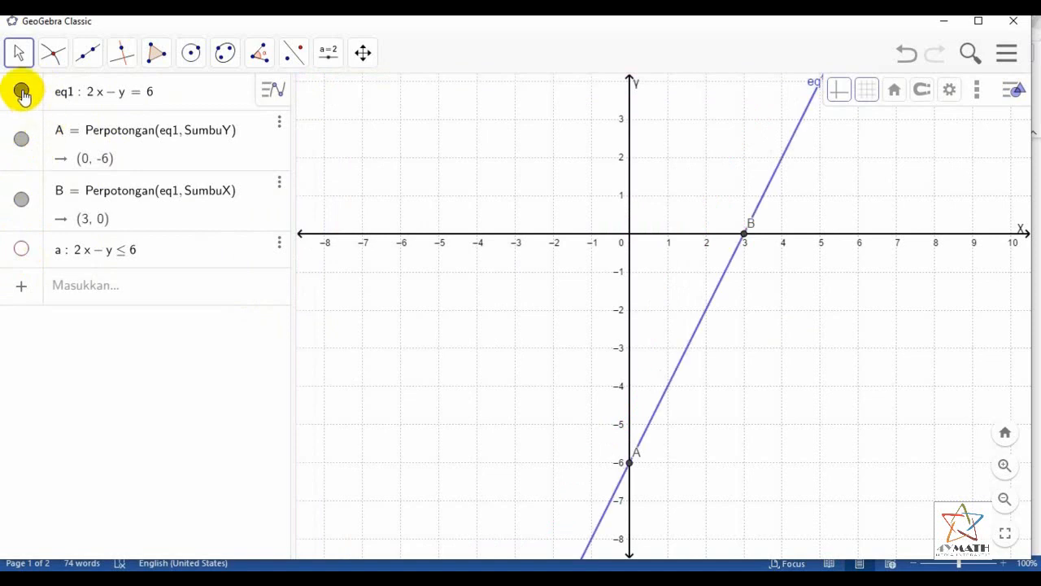
pyautogui.click(21, 92)
pyautogui.click(21, 249)
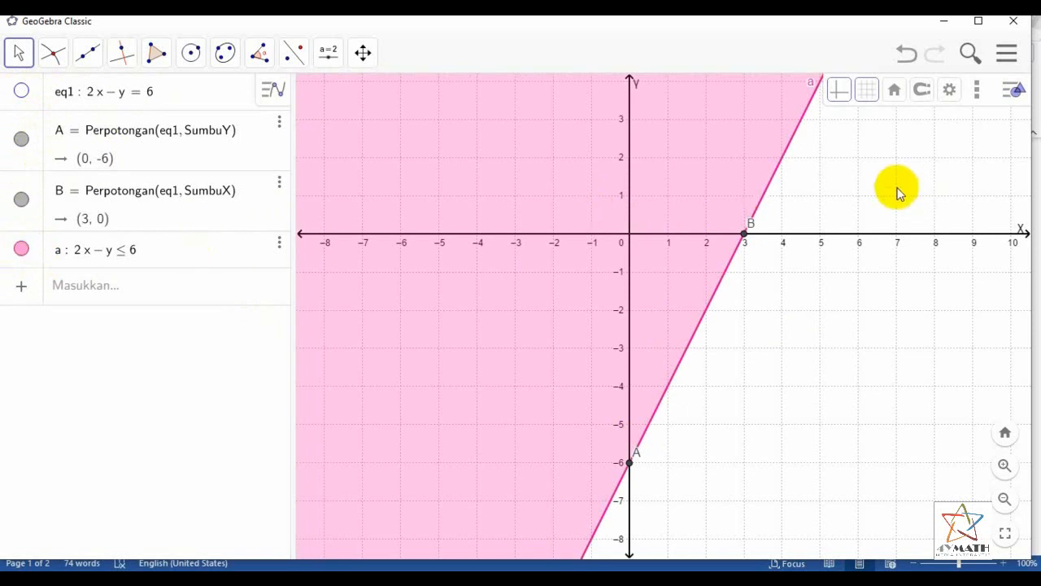
# Copy the shaded GeoGebra graph to the clipboard as an image and paste it below the concluding sentence in Word
pyautogui.click(1007, 59)
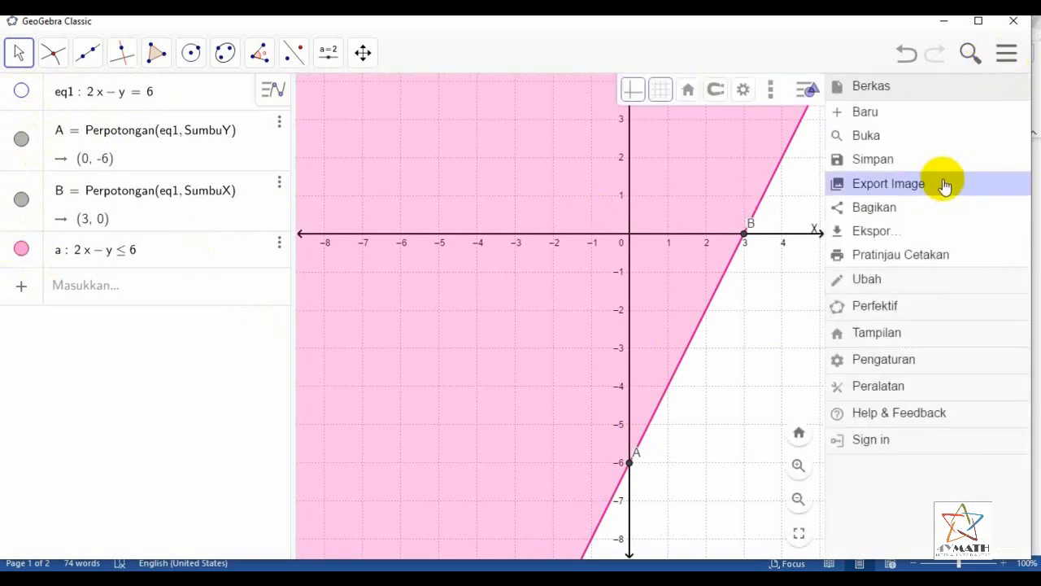
pyautogui.click(944, 185)
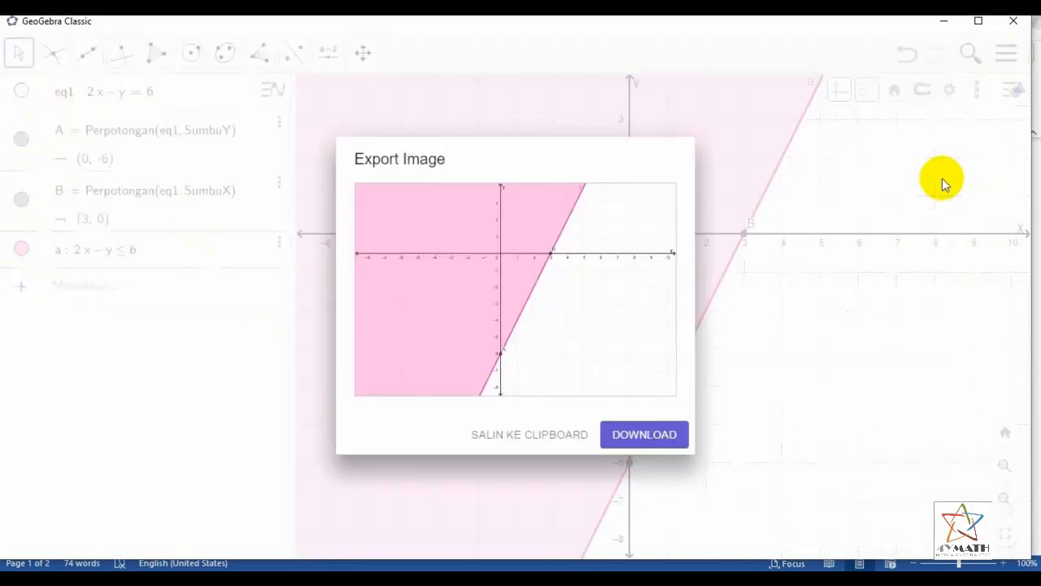
pyautogui.click(508, 438)
pyautogui.hotkey('alt', 'Tab')
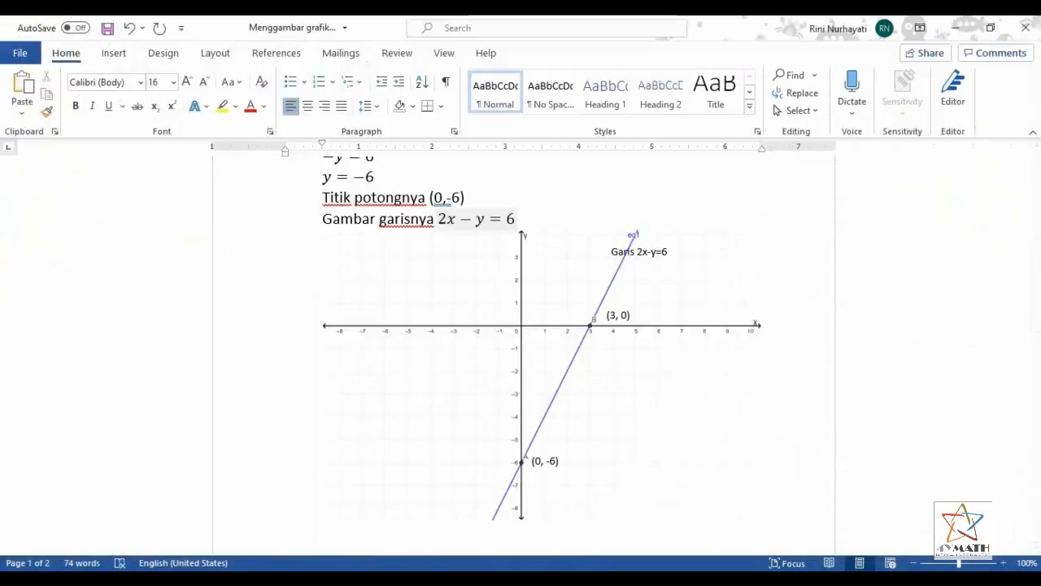
pyautogui.scroll(-10, 690, 391)
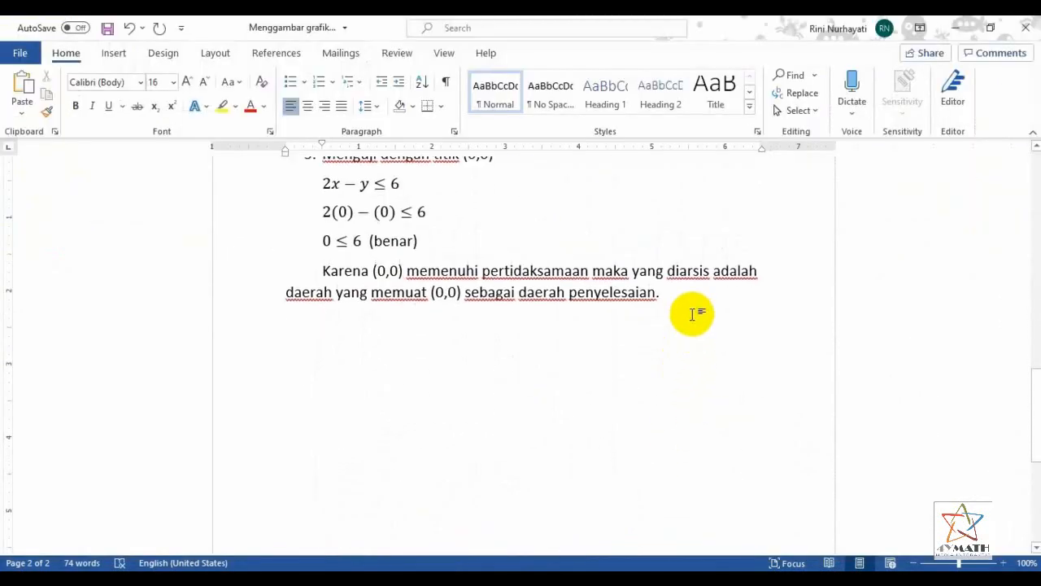
pyautogui.click(20, 78)
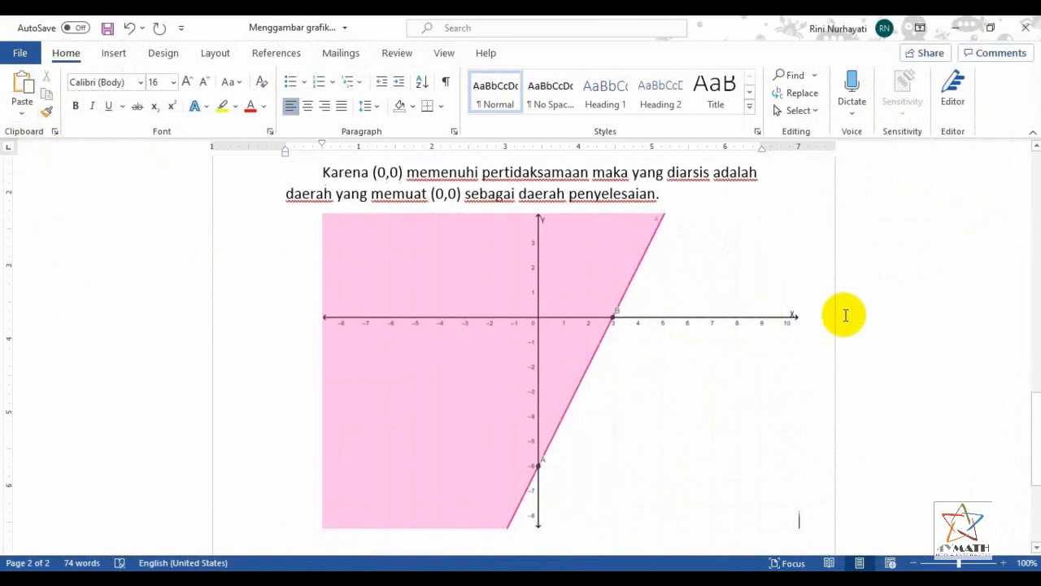
# Copy the three text labels "Garis 2x-y=6", "(3, 0)" and "(0, -6)" from the line graph and paste them onto the shaded graph
pyautogui.scroll(3, 837, 315)
pyautogui.scroll(10, 843, 315)
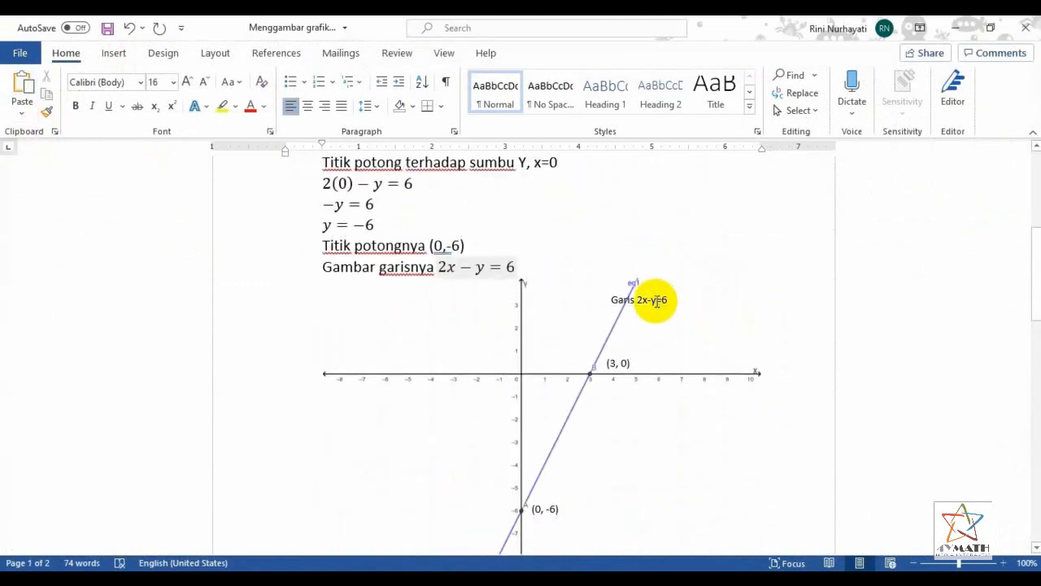
pyautogui.click(655, 301)
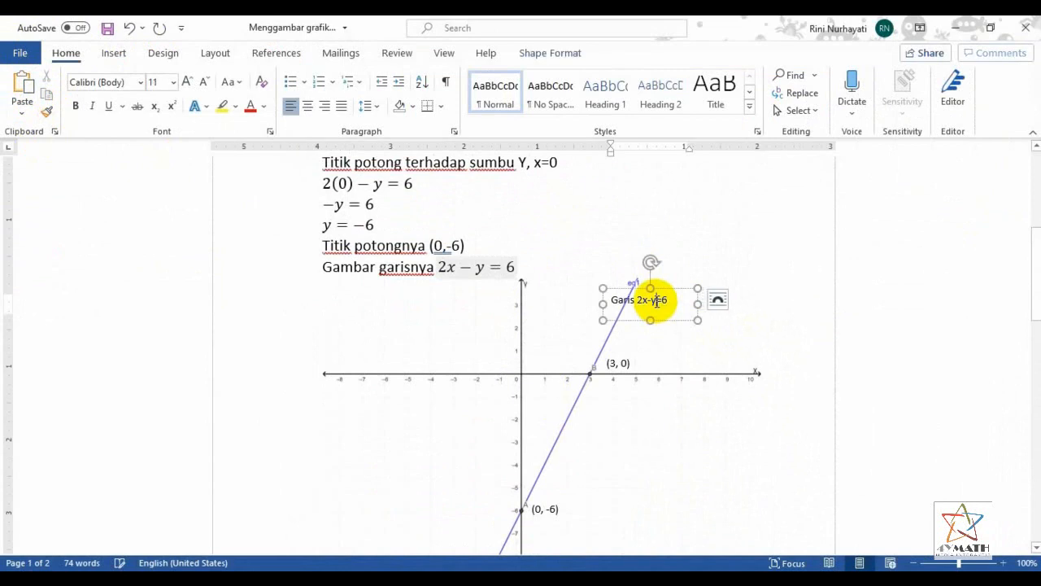
pyautogui.keyDown('shift'); pyautogui.click(627, 363); pyautogui.keyUp('shift')
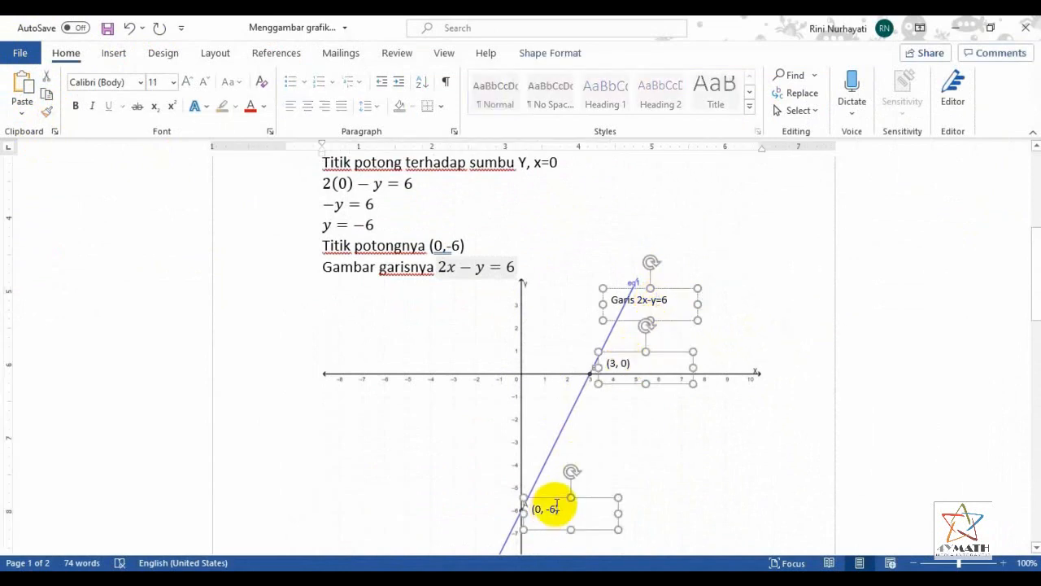
pyautogui.scroll(-15, 720, 448)
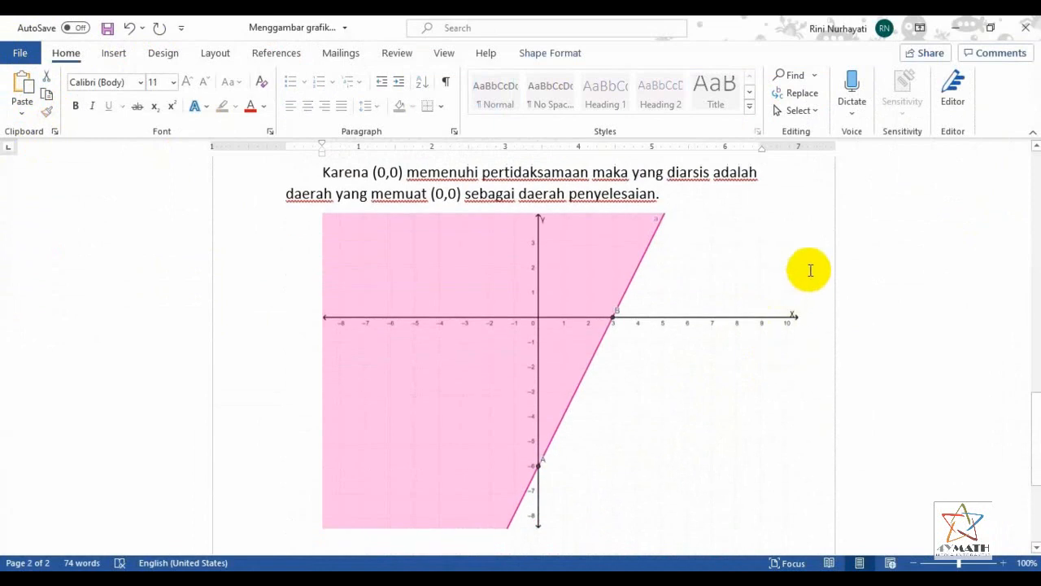
pyautogui.hotkey('ctrl', 'v')
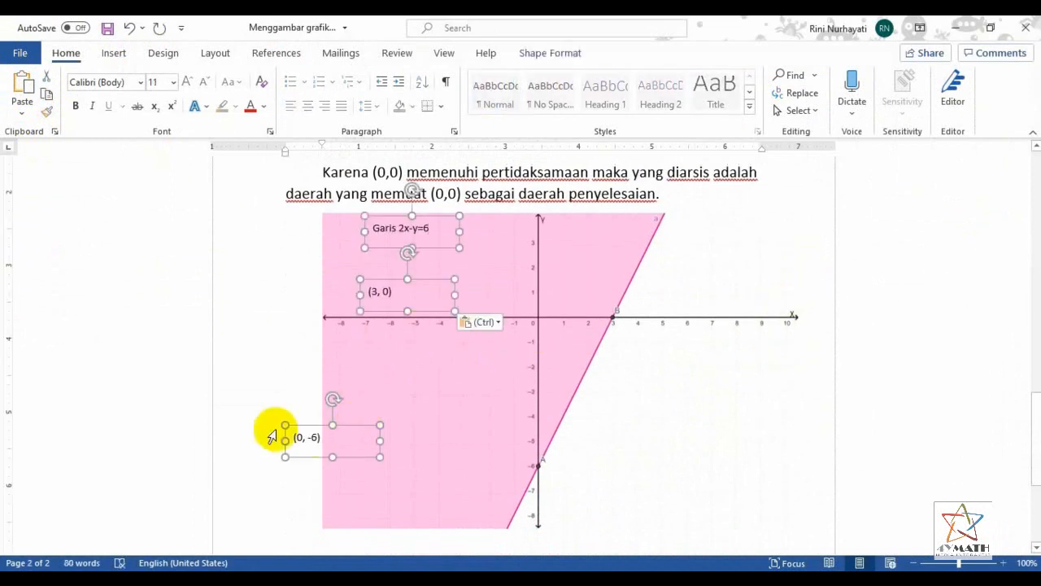
# Place the label (0, -6) beside point A and the label (3, 0) beside point B on the shaded graph
pyautogui.click(293, 437)
pyautogui.moveTo(301, 424); pyautogui.dragTo(555, 457)
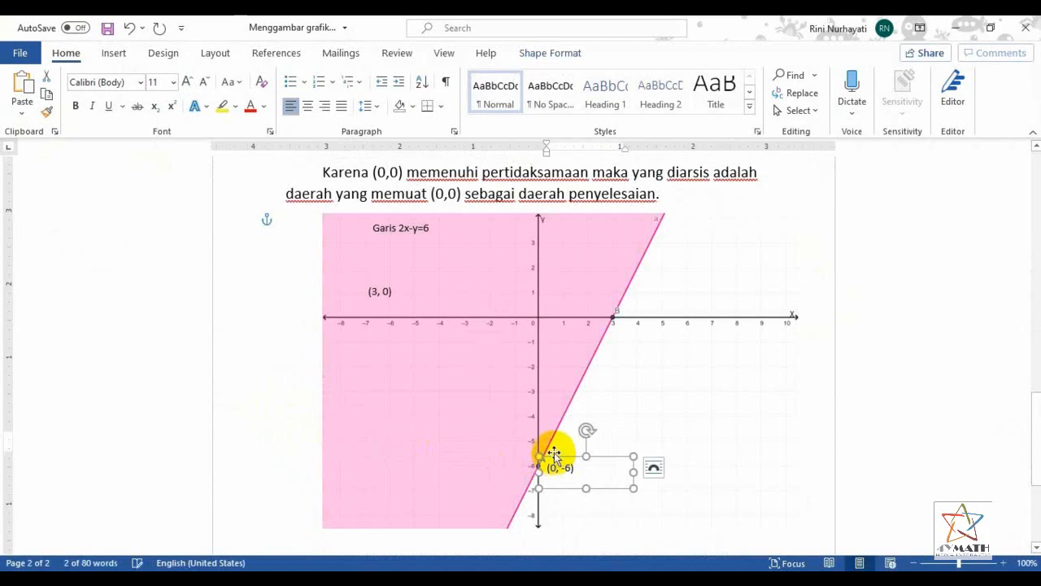
pyautogui.click(382, 293)
pyautogui.moveTo(382, 308); pyautogui.dragTo(644, 325)
# Move the "Garis 2x-y=6" label inside the shaded region near the Y axis and replace its text with "Daerah HP" and the equation 2x − y ≤ 6
pyautogui.click(409, 228)
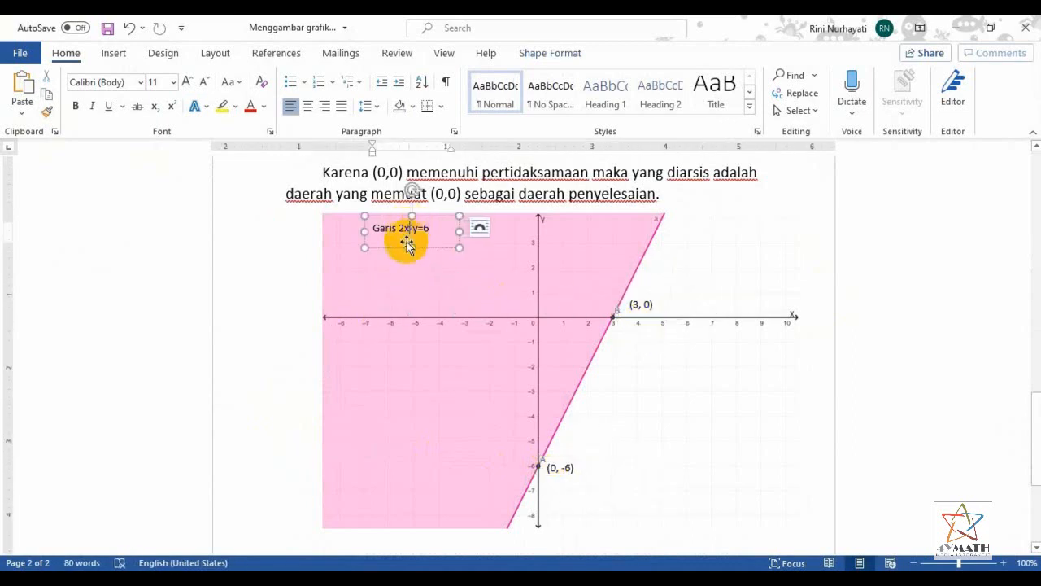
pyautogui.moveTo(407, 249); pyautogui.dragTo(616, 252)
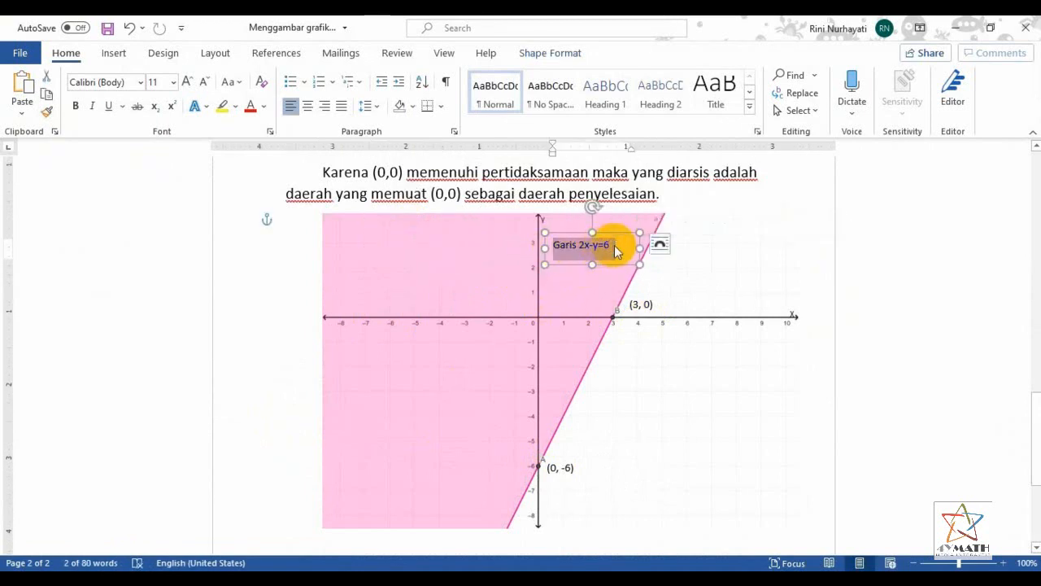
pyautogui.write('Daerah HP')
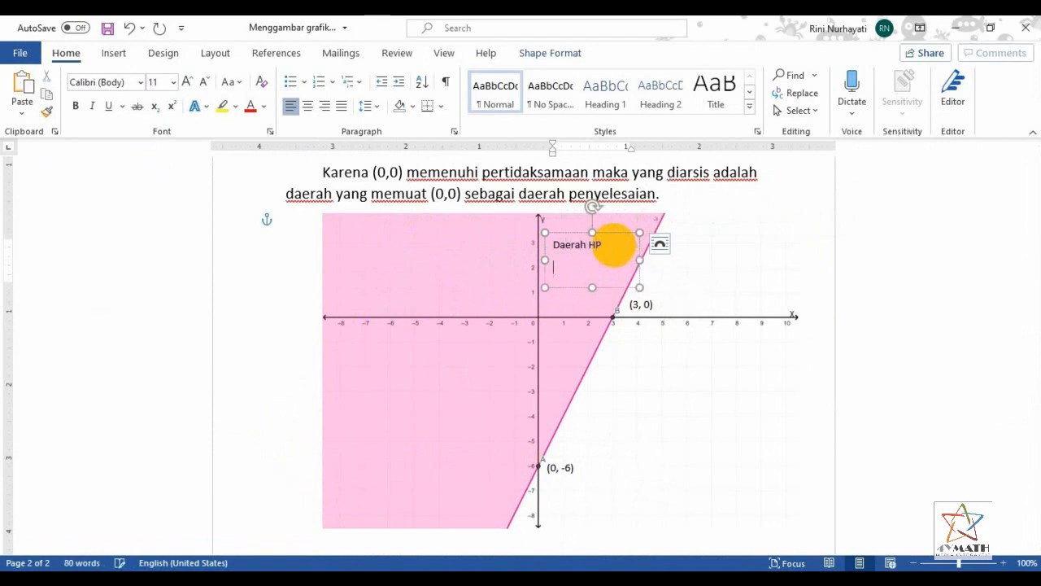
pyautogui.click(113, 53)
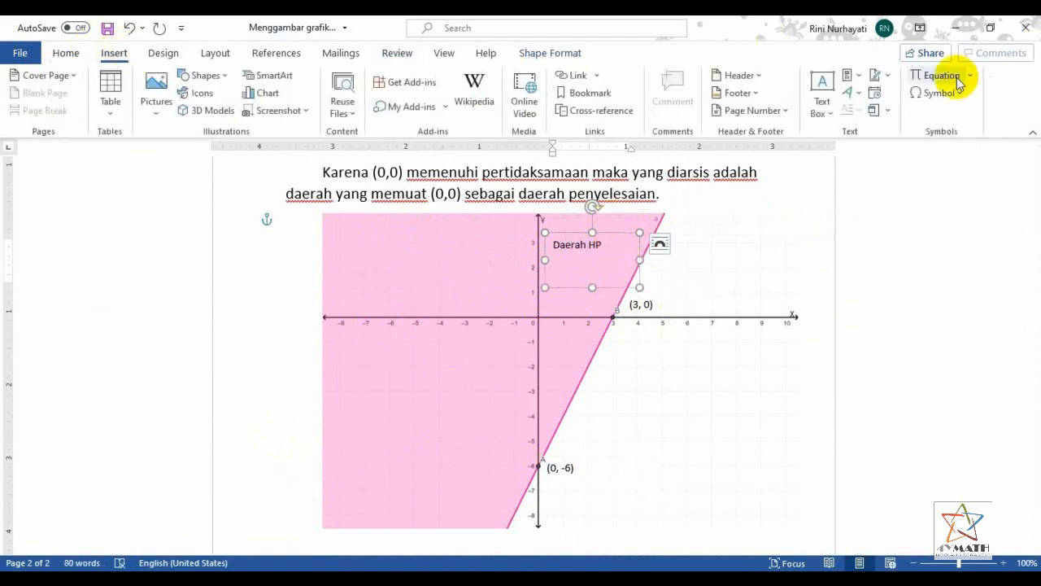
pyautogui.click(932, 75)
pyautogui.write('2x − y ≤ 6')
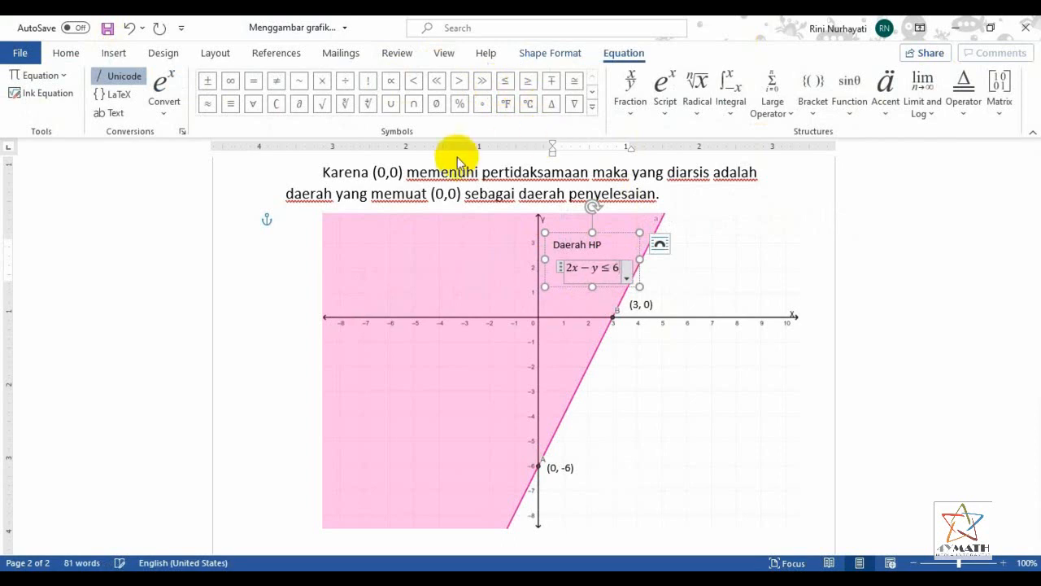
# Centre and bold the text of the "Daerah HP" label and shift the label slightly lower within the shaded region
pyautogui.click(623, 282)
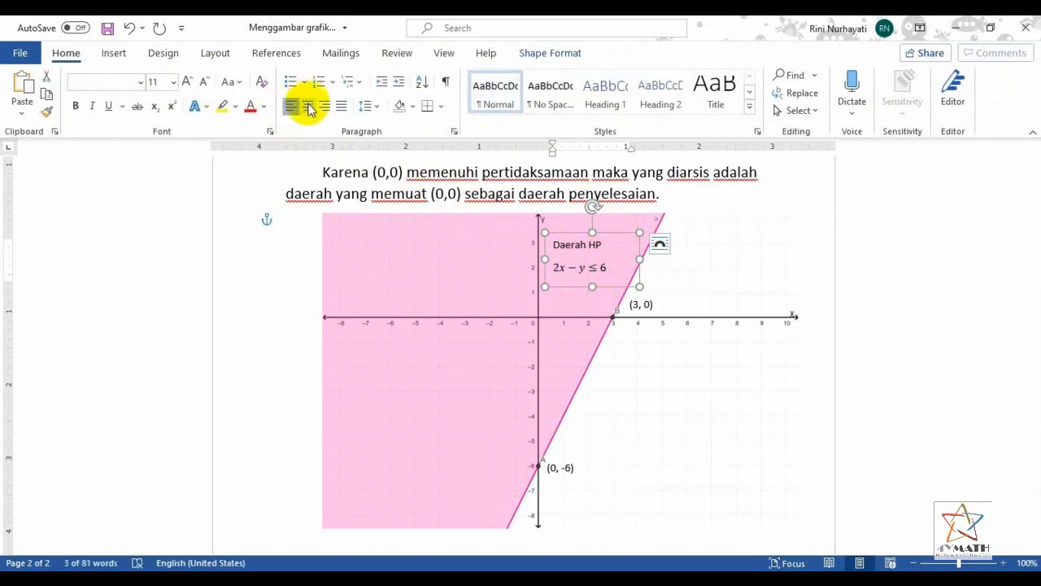
pyautogui.click(308, 106)
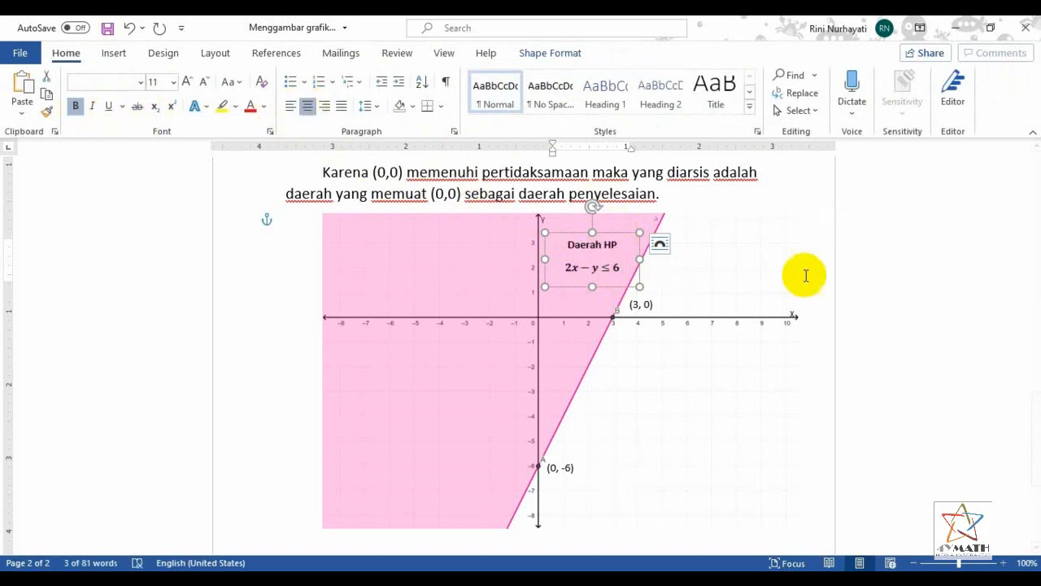
pyautogui.moveTo(604, 286); pyautogui.dragTo(601, 293)
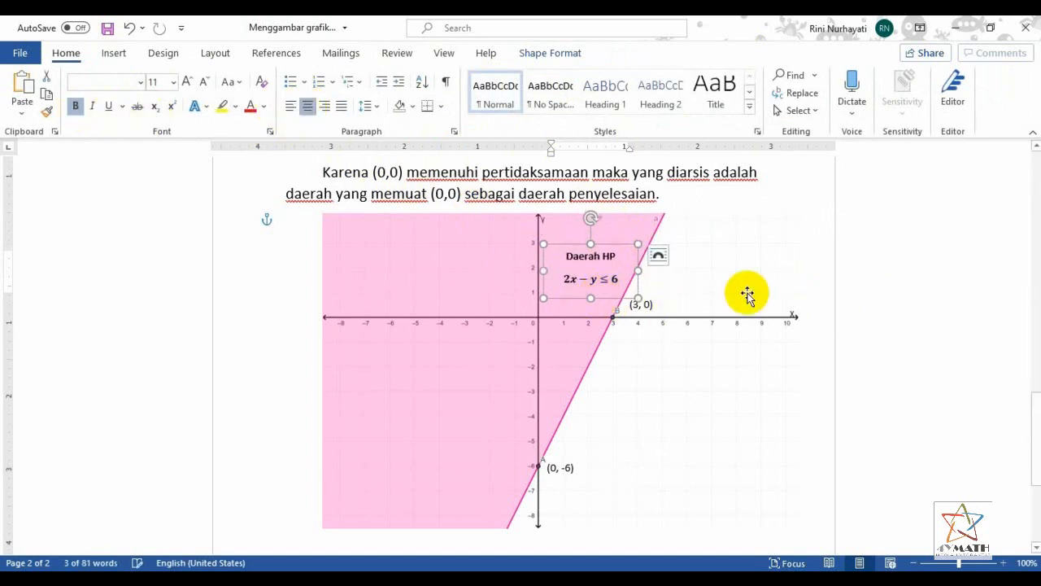
pyautogui.click(819, 279)
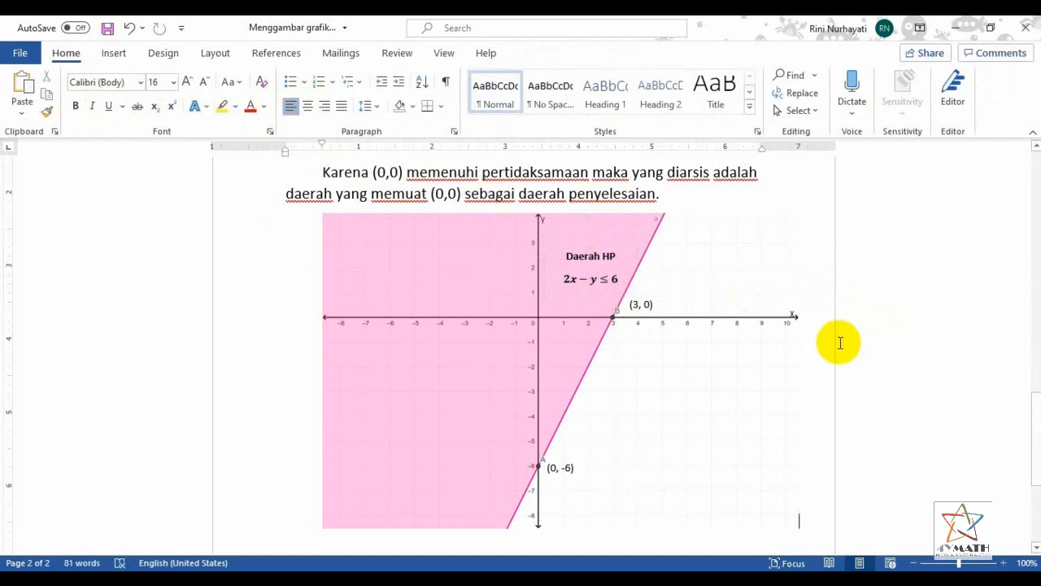
# Increase the left indent of the concluding paragraph above the shaded graph to about 0.3 inch
pyautogui.scroll(5, 840, 343)
pyautogui.scroll(-6, 932, 323)
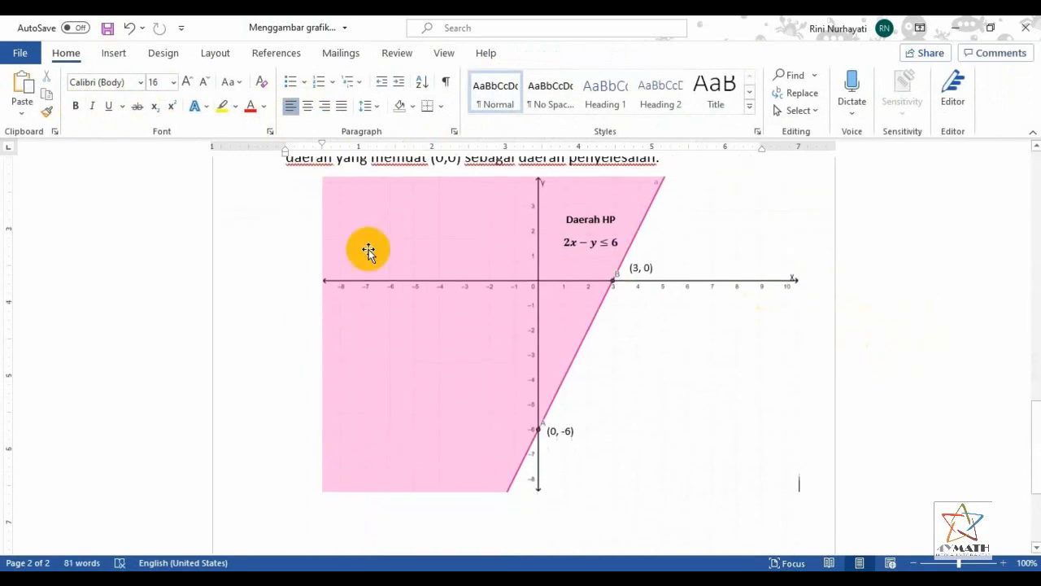
pyautogui.scroll(2, 746, 309)
pyautogui.moveTo(285, 152)
pyautogui.mouseDown()
pyautogui.moveTo(309, 157)
pyautogui.moveTo(290, 157)
pyautogui.moveTo(311, 173)
pyautogui.moveTo(286, 156)
pyautogui.moveTo(307, 157)
pyautogui.mouseUp()
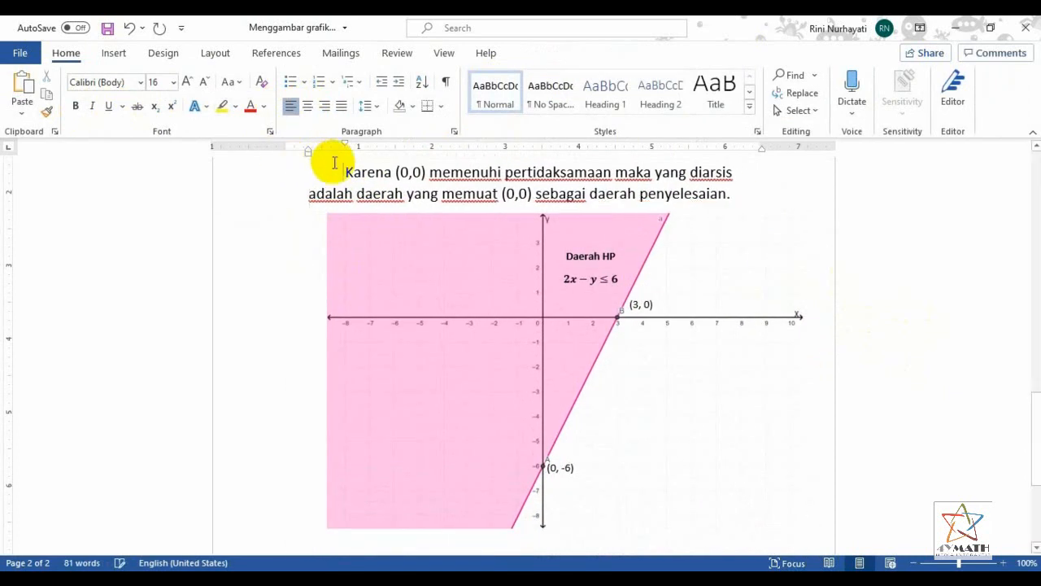
# Format the document title as bold and centred, with each word capitalized and a font size of 18
pyautogui.scroll(20, 805, 322)
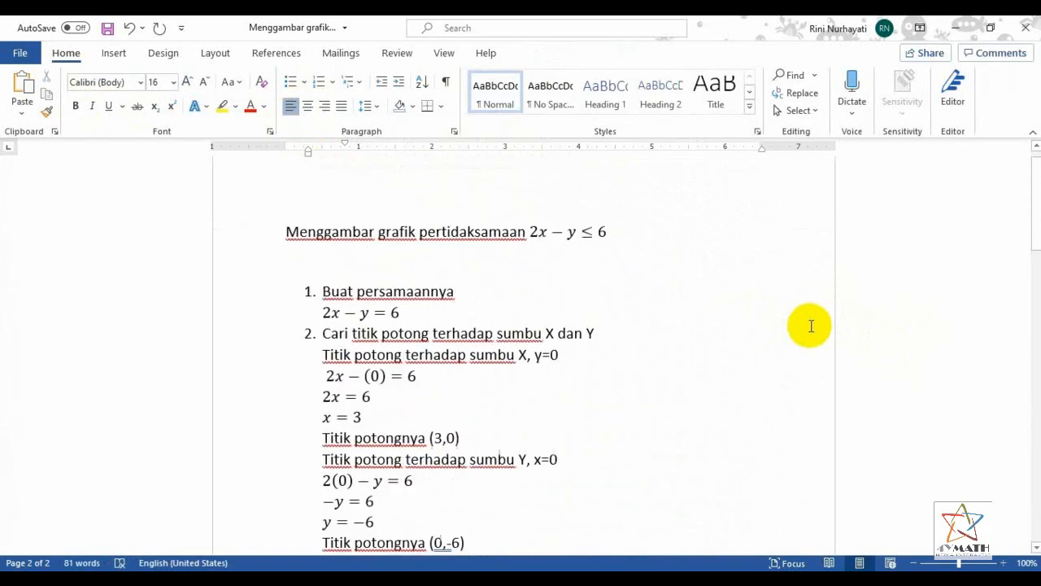
pyautogui.click(250, 257)
pyautogui.click(75, 109)
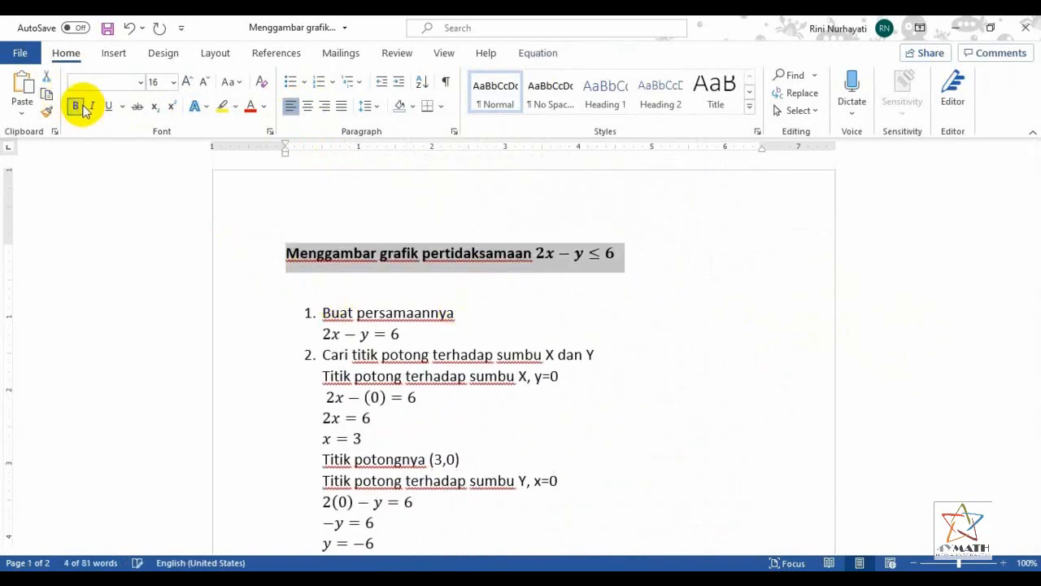
pyautogui.click(313, 105)
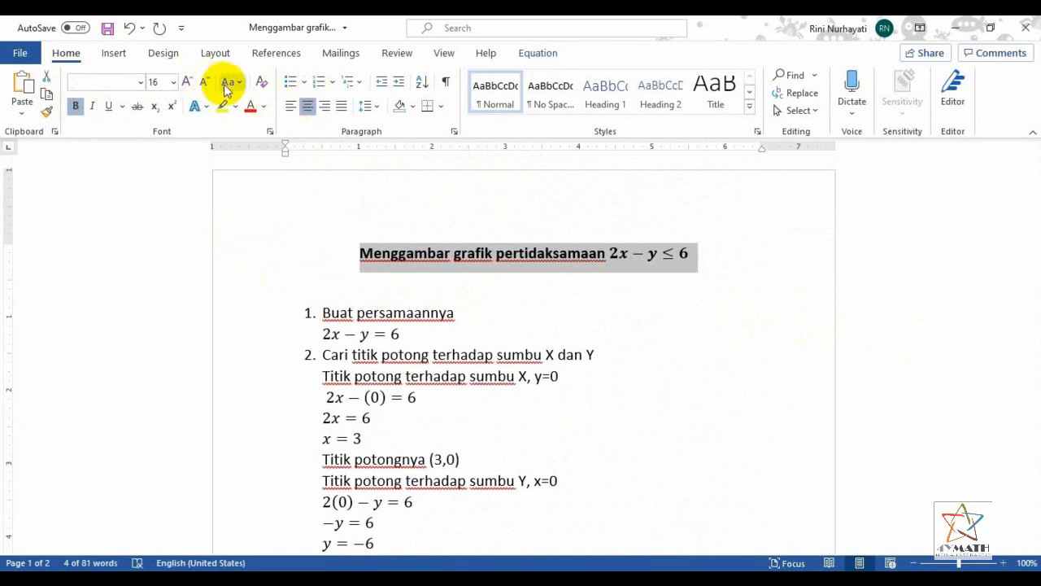
pyautogui.click(228, 82)
pyautogui.click(269, 174)
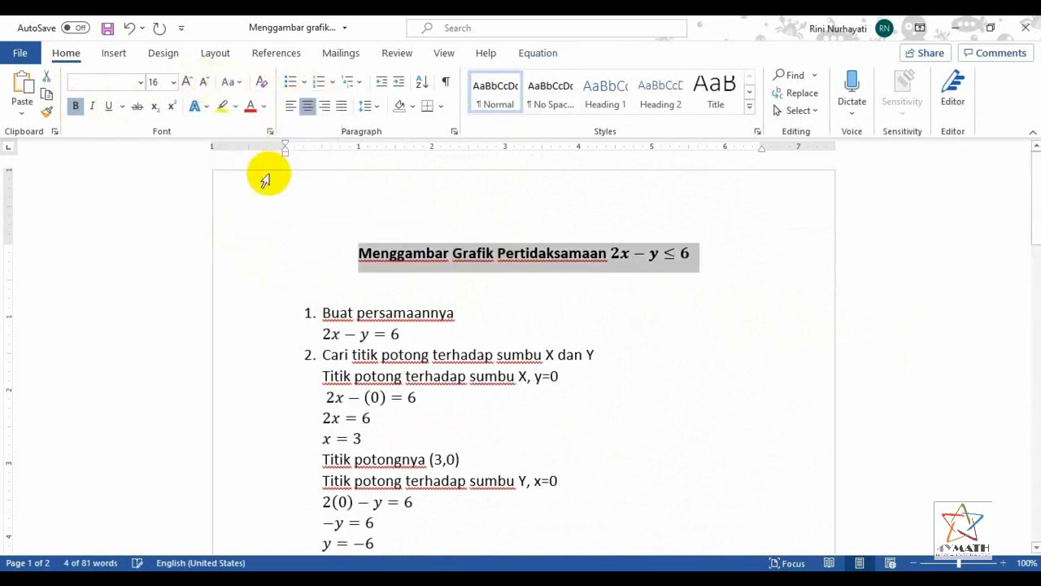
pyautogui.click(188, 85)
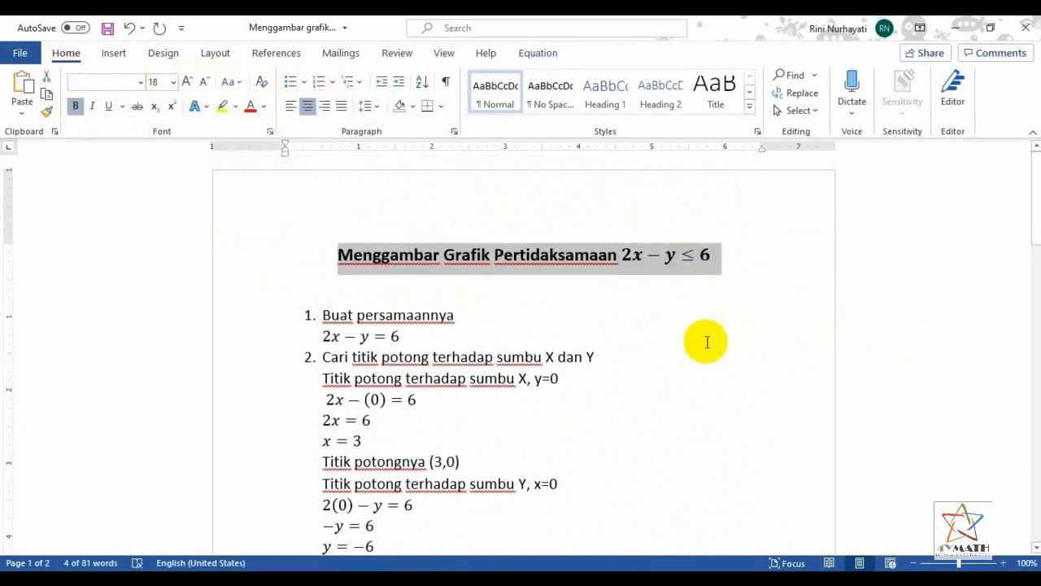
pyautogui.click(699, 336)
# Review the whole document from the title through the intersection points, line graph and (0,0) test to the shaded graph
pyautogui.scroll(-6, 715, 349)
pyautogui.scroll(-10, 738, 350)
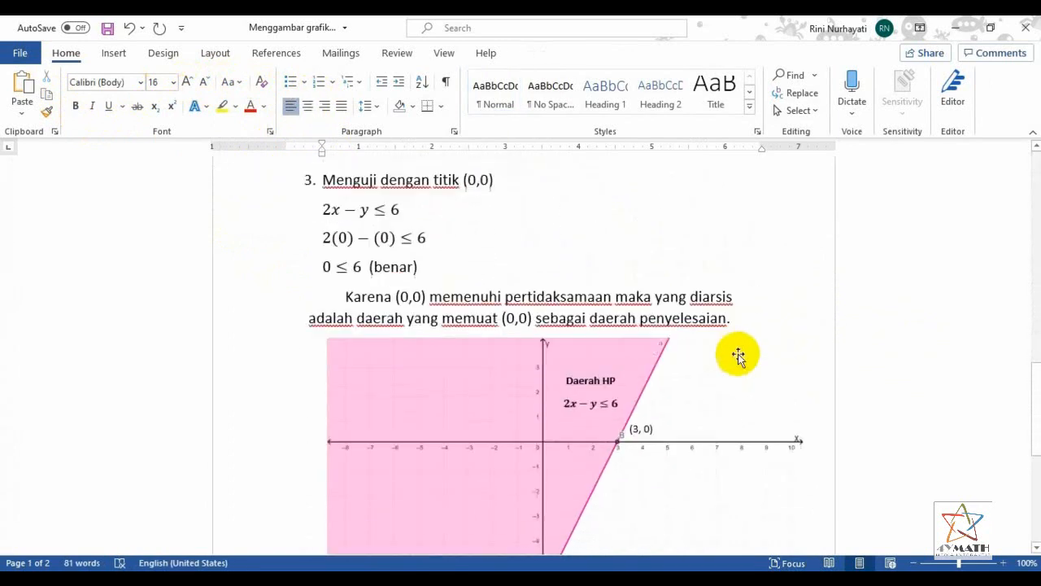
pyautogui.scroll(5, 741, 353)
pyautogui.scroll(15, 841, 351)
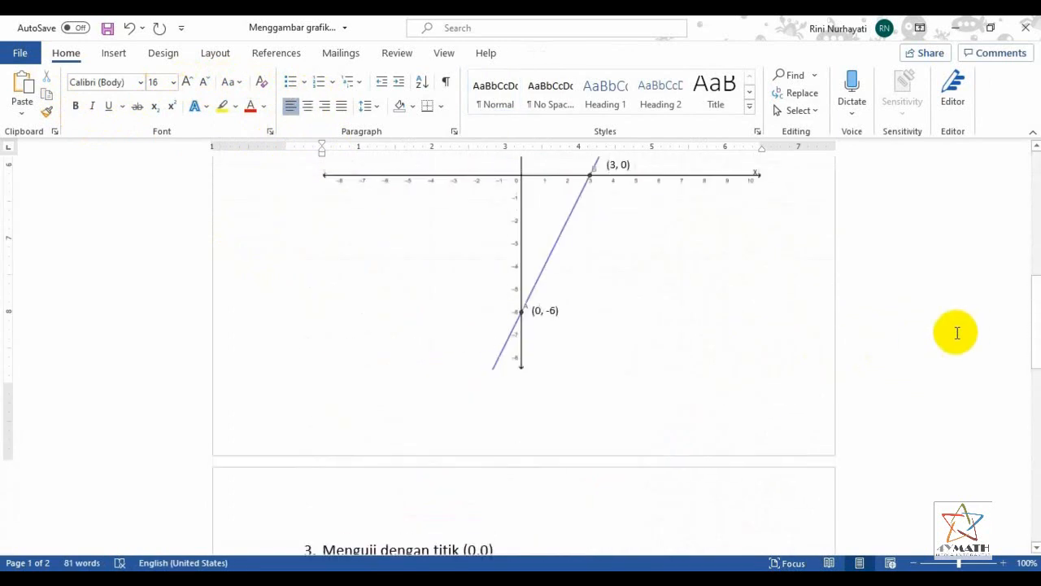
pyautogui.scroll(-2, 857, 344)
pyautogui.scroll(2, 855, 343)
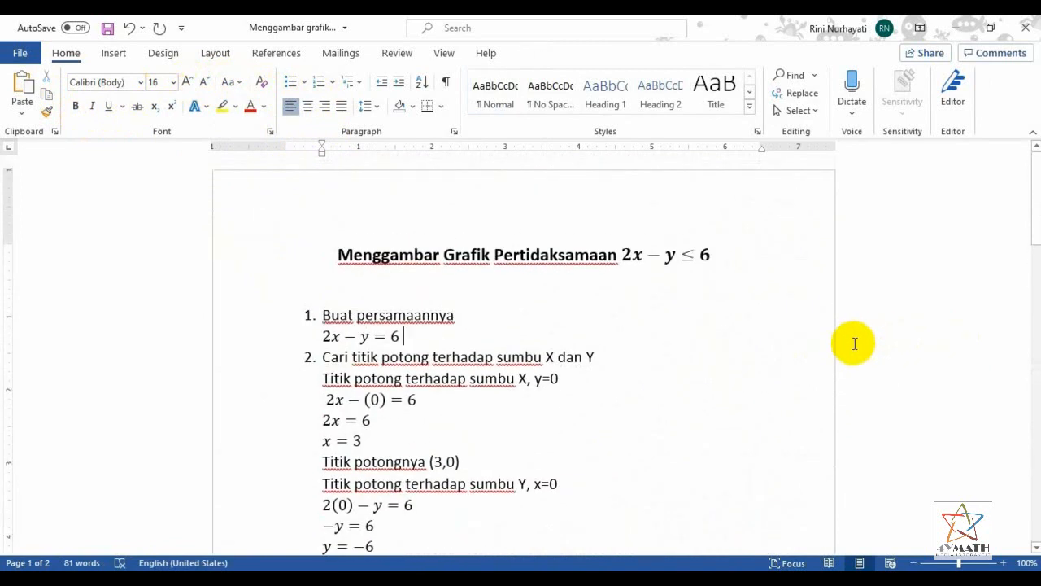
pyautogui.scroll(-8, 854, 343)
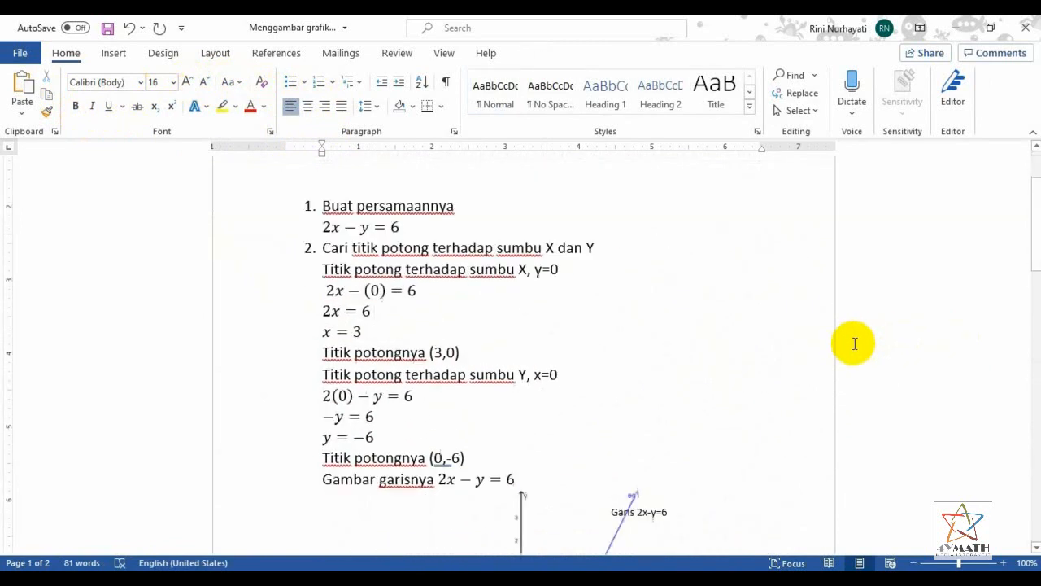
pyautogui.scroll(-7, 854, 343)
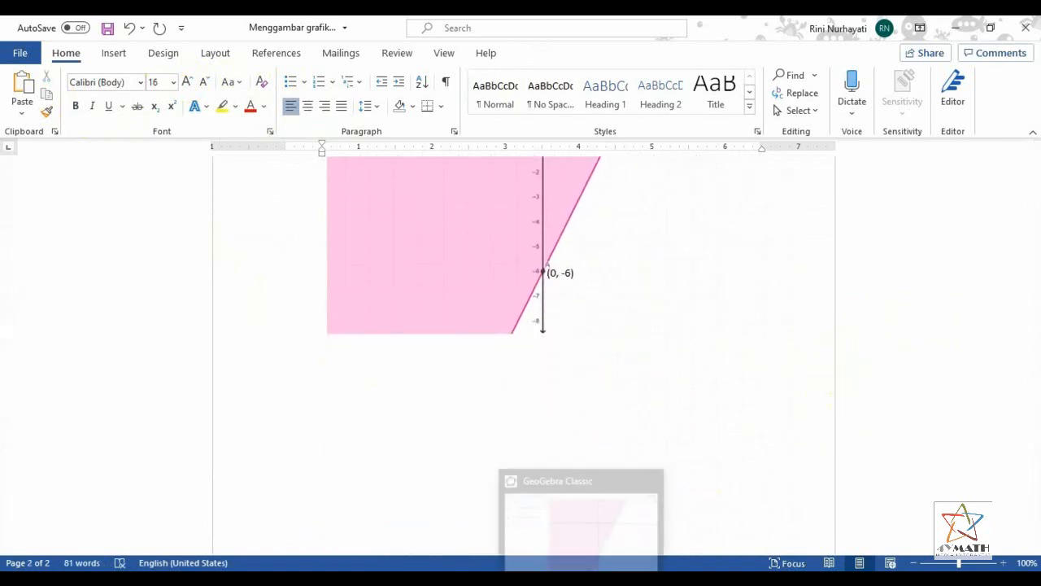
# Switch to GeoGebra and graph the strict inequality 2x − y < 6 as a new entry below 2x − y ≤ 6
pyautogui.click(583, 579)
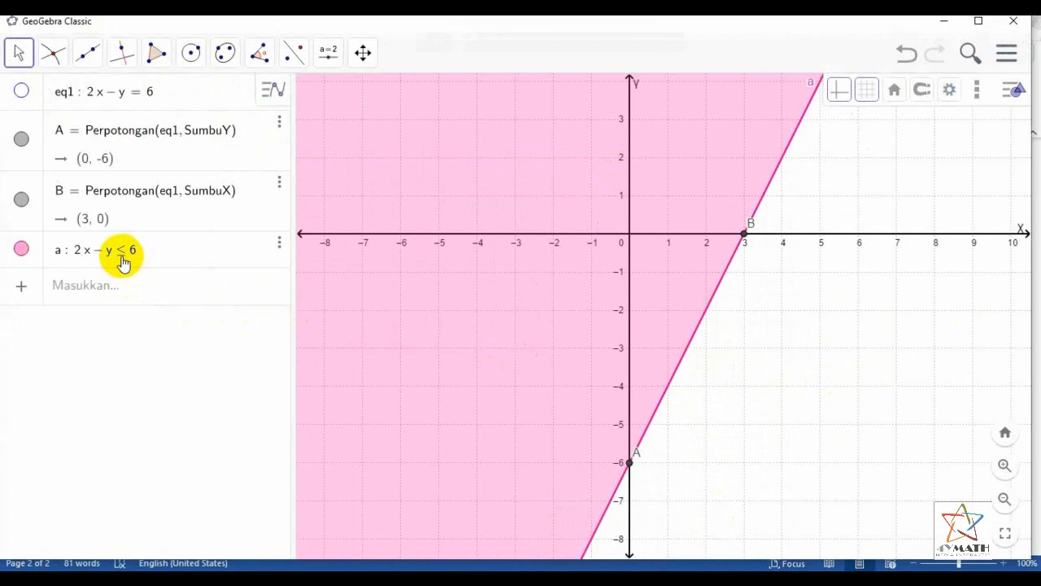
pyautogui.click(113, 288)
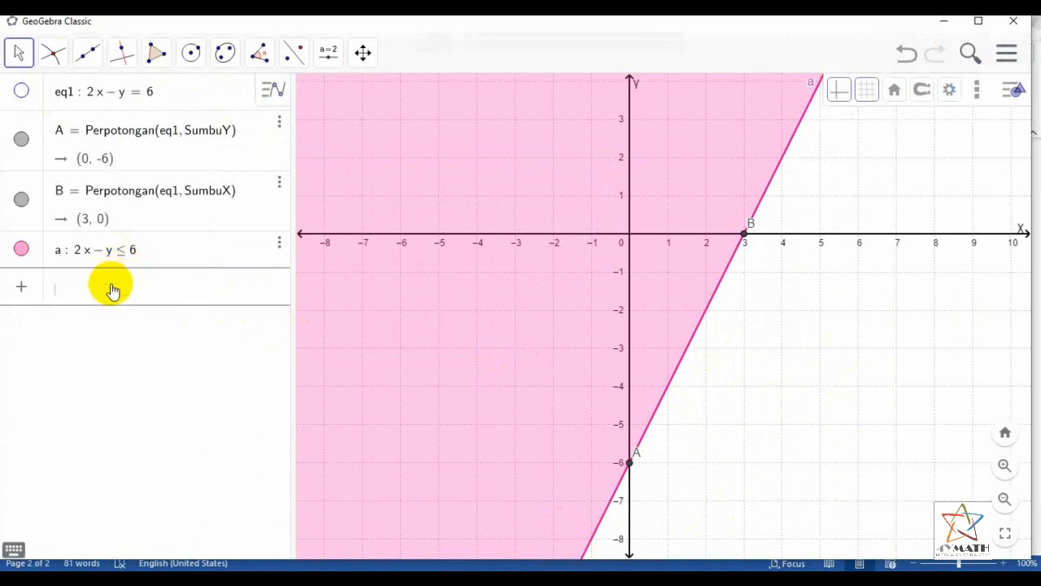
pyautogui.write('2x')
pyautogui.write('-6')
pyautogui.click(14, 549)
pyautogui.click(298, 504)
pyautogui.click(627, 470)
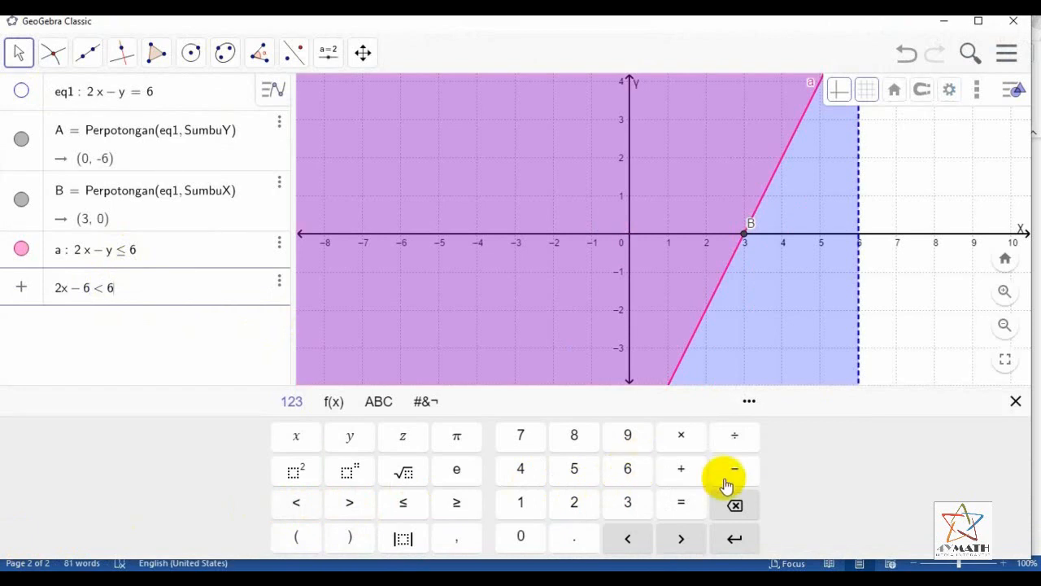
pyautogui.click(735, 505)
pyautogui.click(734, 506)
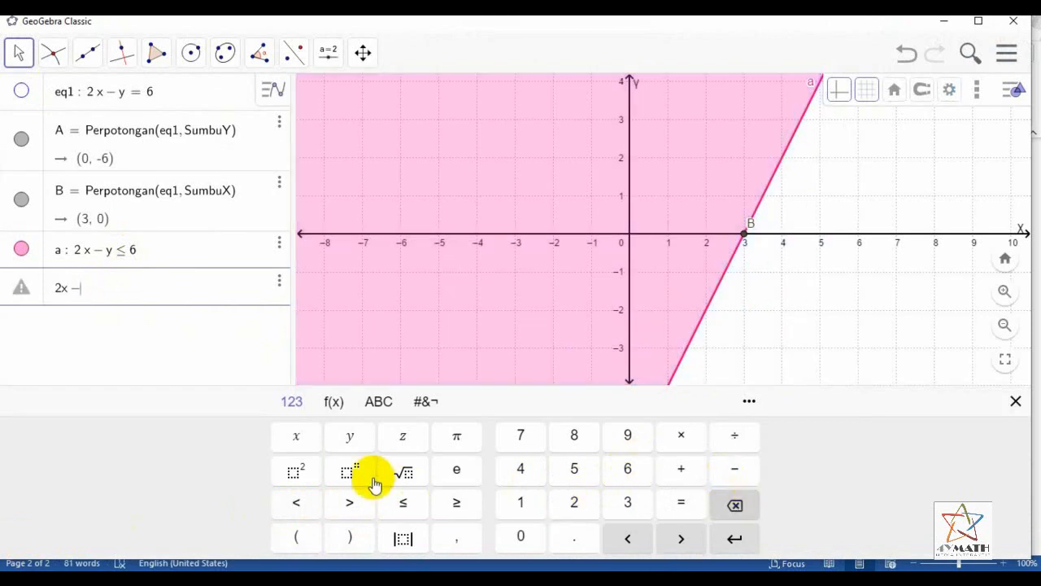
pyautogui.click(349, 436)
pyautogui.click(296, 504)
pyautogui.click(628, 471)
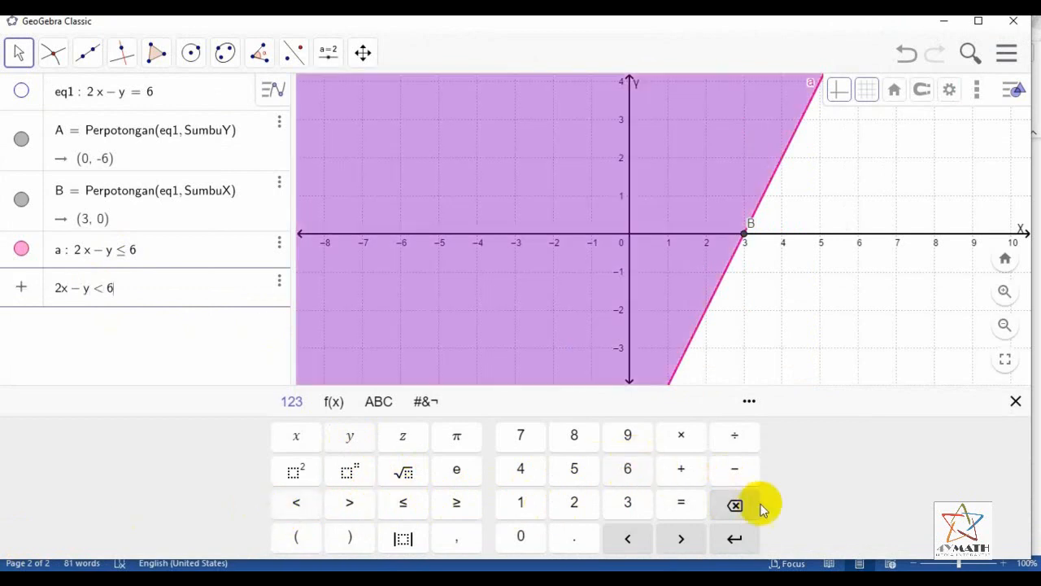
pyautogui.click(1009, 405)
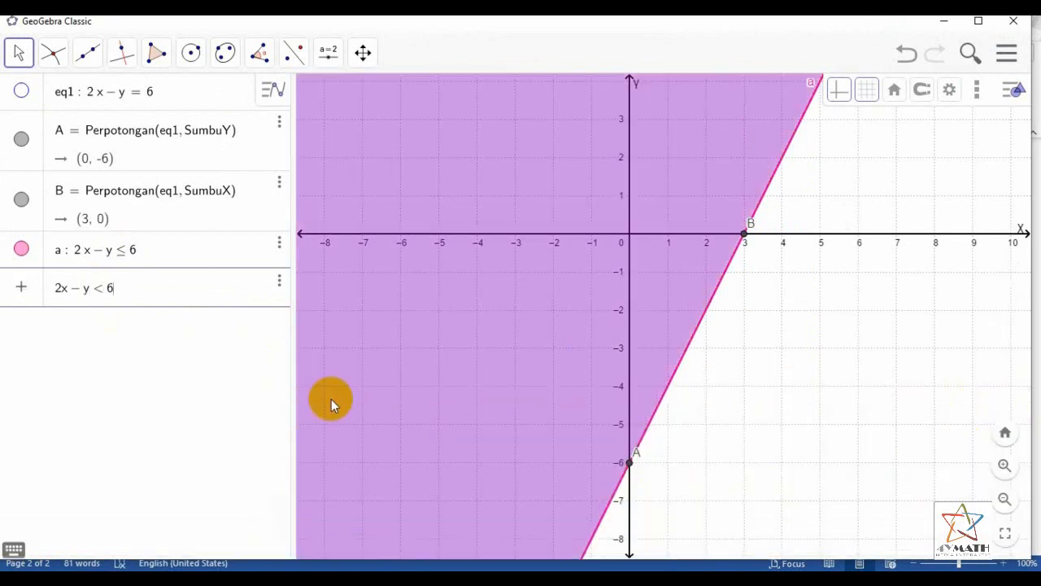
pyautogui.press('Return')
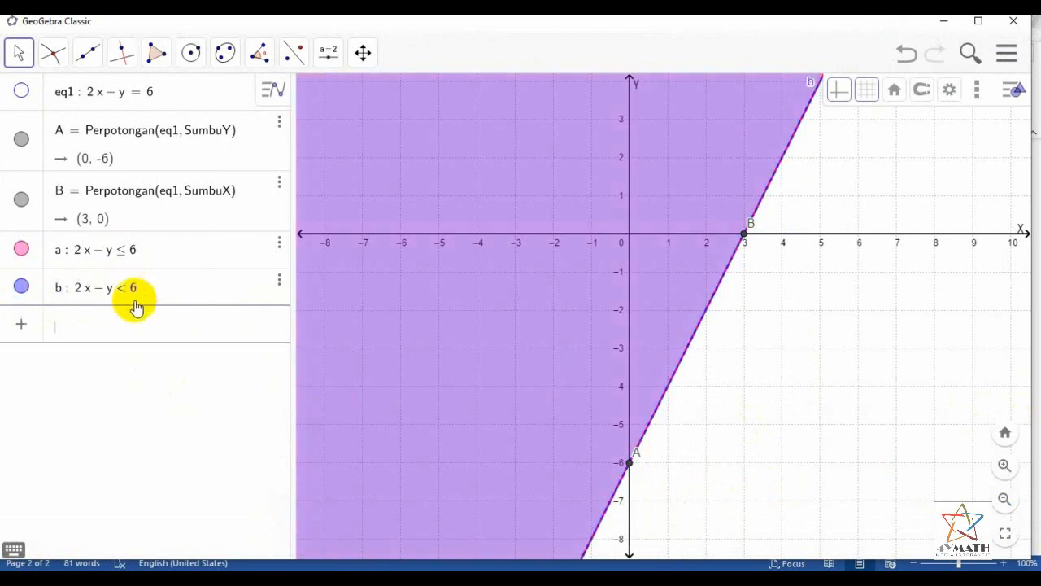
# Hide the region 2x − y ≤ 6 in the graph
pyautogui.click(21, 251)
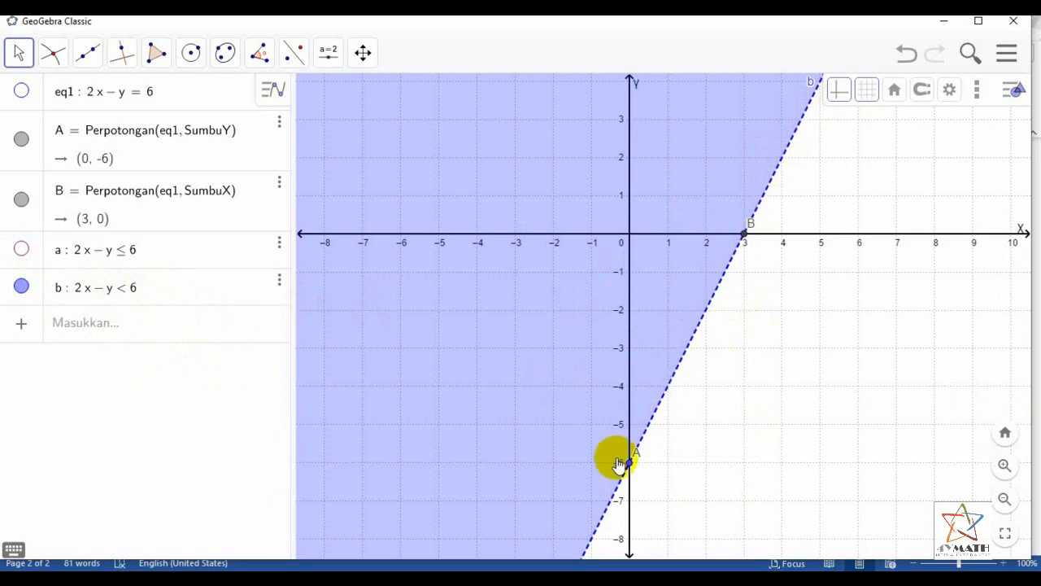
# Compare the boundaries of 2x − y ≤ 6 and 2x − y < 6 by showing each region alone, ending with only the strict inequality shown
pyautogui.click(21, 286)
pyautogui.click(21, 249)
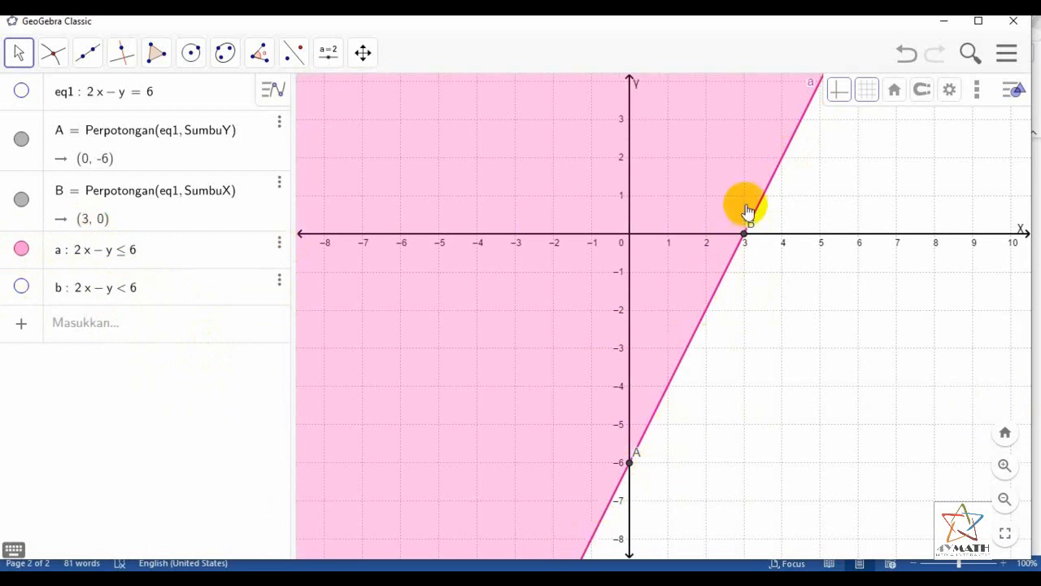
pyautogui.click(21, 286)
pyautogui.click(21, 248)
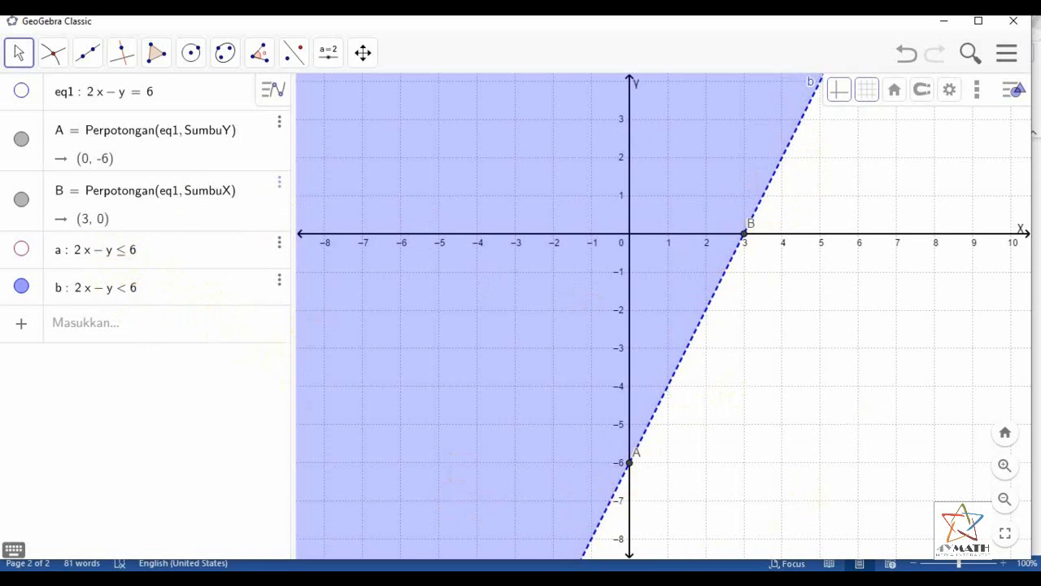
# Switch to the Word document and review the (0,0) test, the title, the intersection-point steps and the line graph
pyautogui.hotkey('alt', 'Tab')
pyautogui.scroll(7, 633, 291)
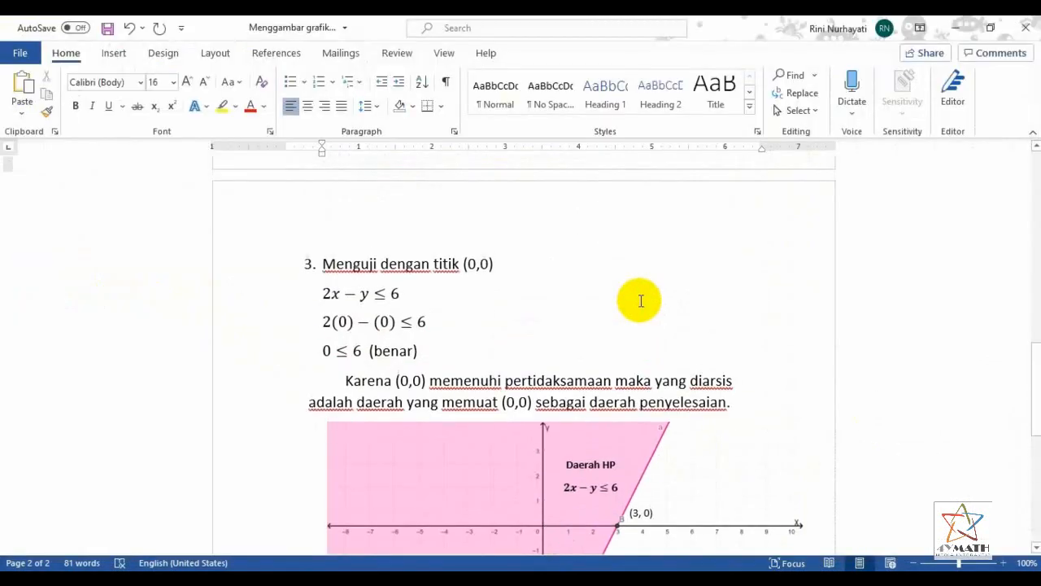
pyautogui.scroll(-5, 640, 301)
pyautogui.scroll(6, 640, 305)
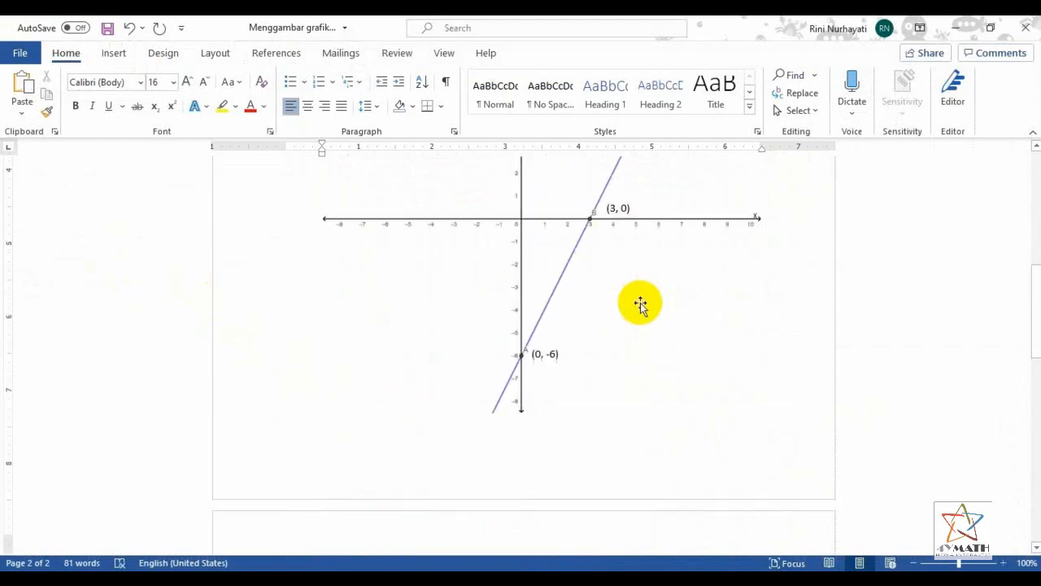
pyautogui.scroll(4, 641, 303)
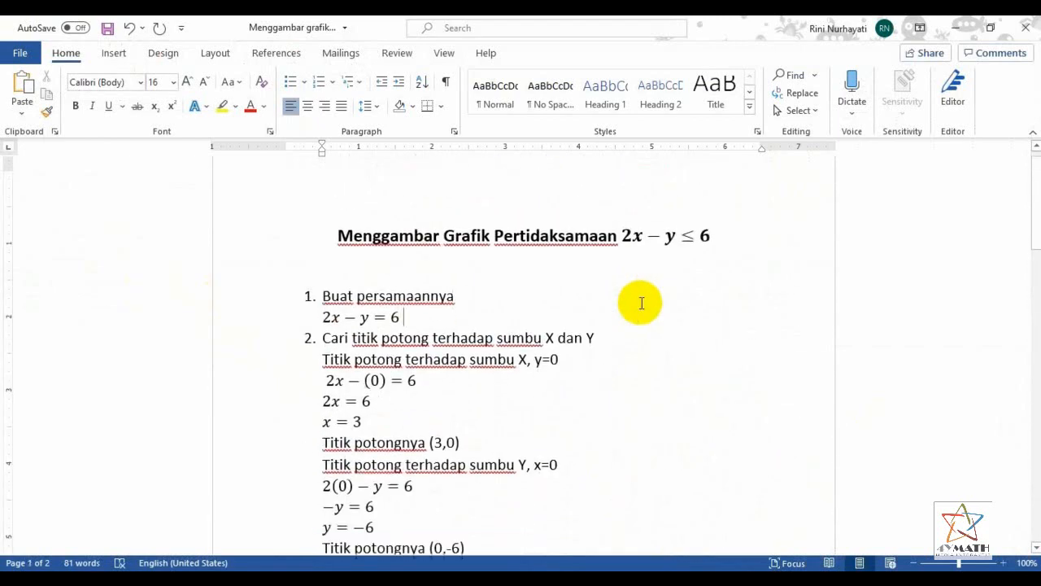
pyautogui.scroll(2, 640, 303)
pyautogui.scroll(-6, 640, 302)
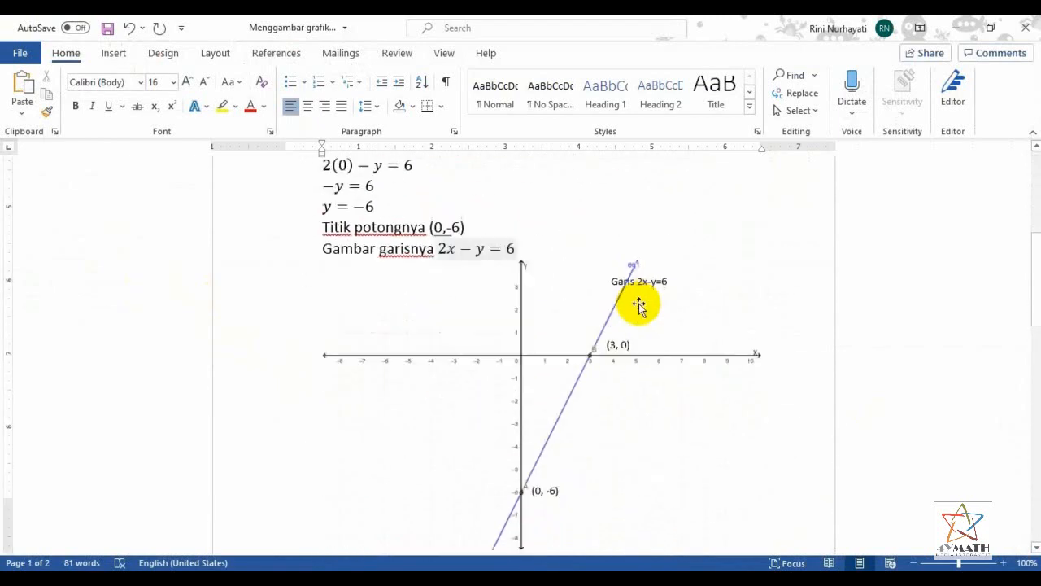